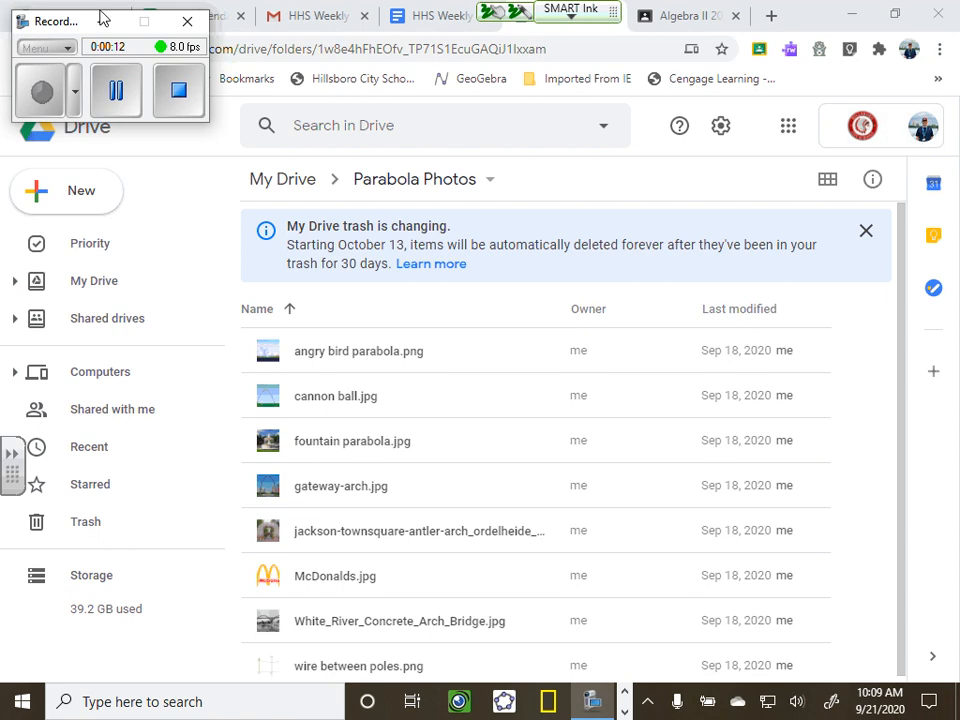
# Open geogebra.org in a new browser tab
pyautogui.moveTo(66, 21); pyautogui.dragTo(57, 120)
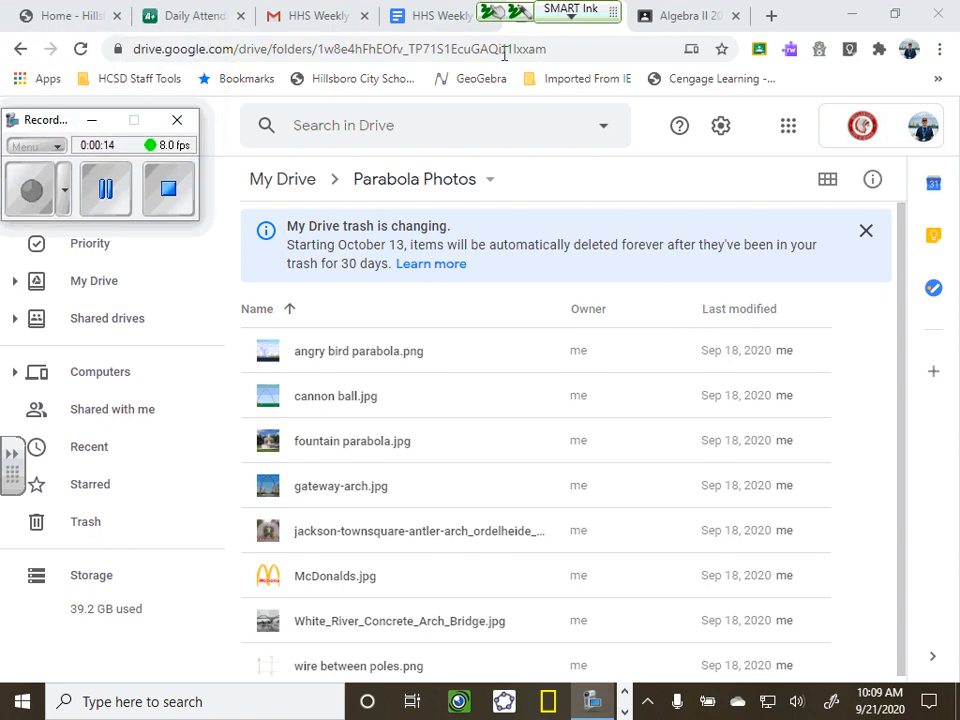
pyautogui.click(556, 48)
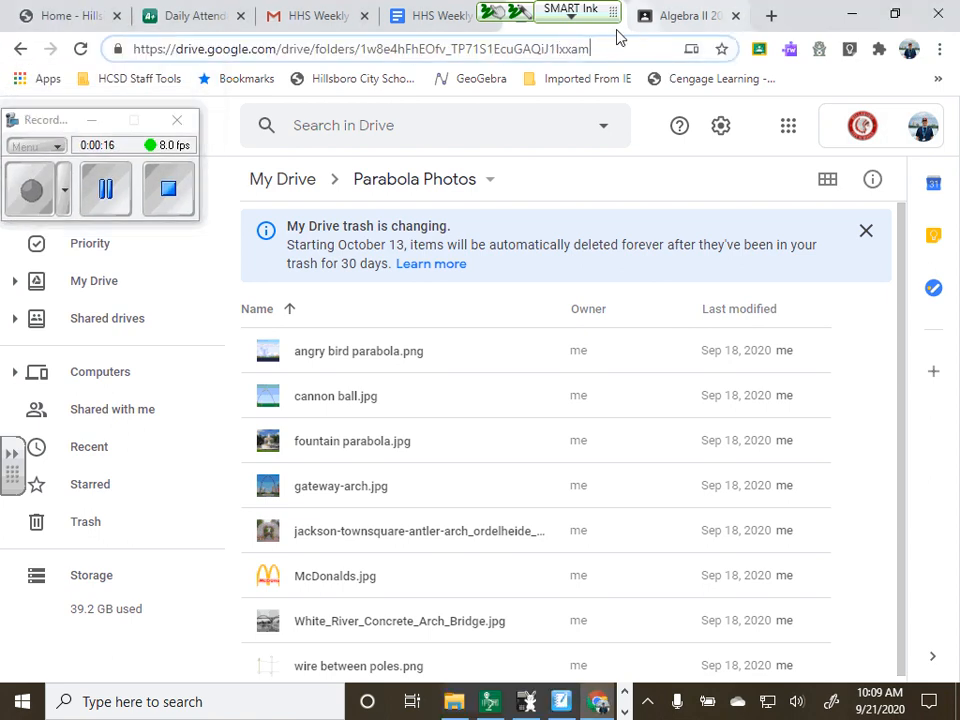
pyautogui.click(771, 16)
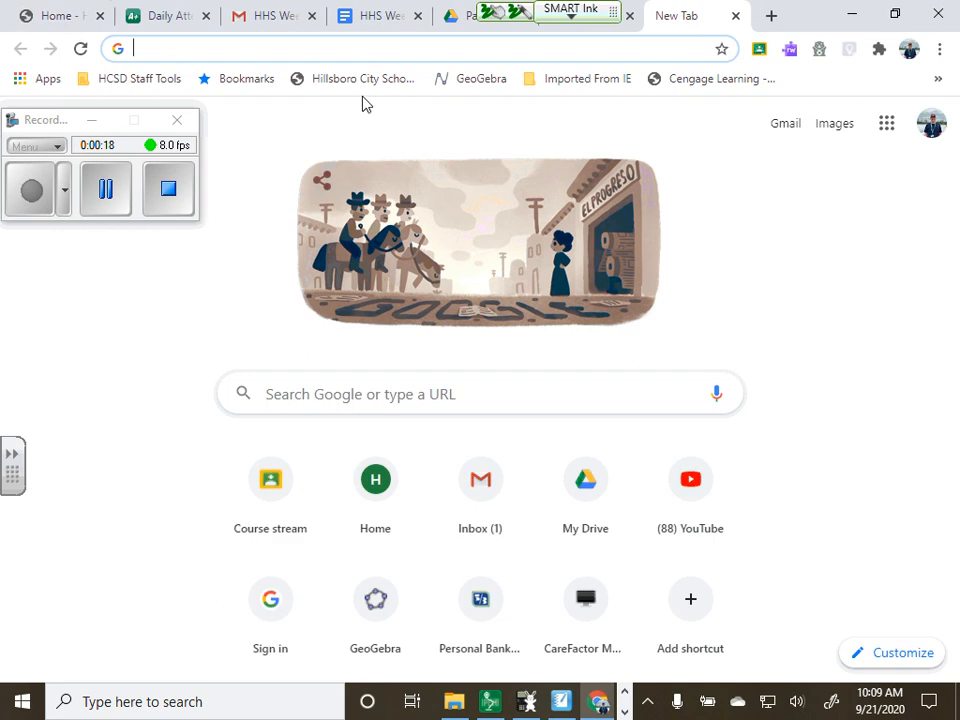
pyautogui.write('geo')
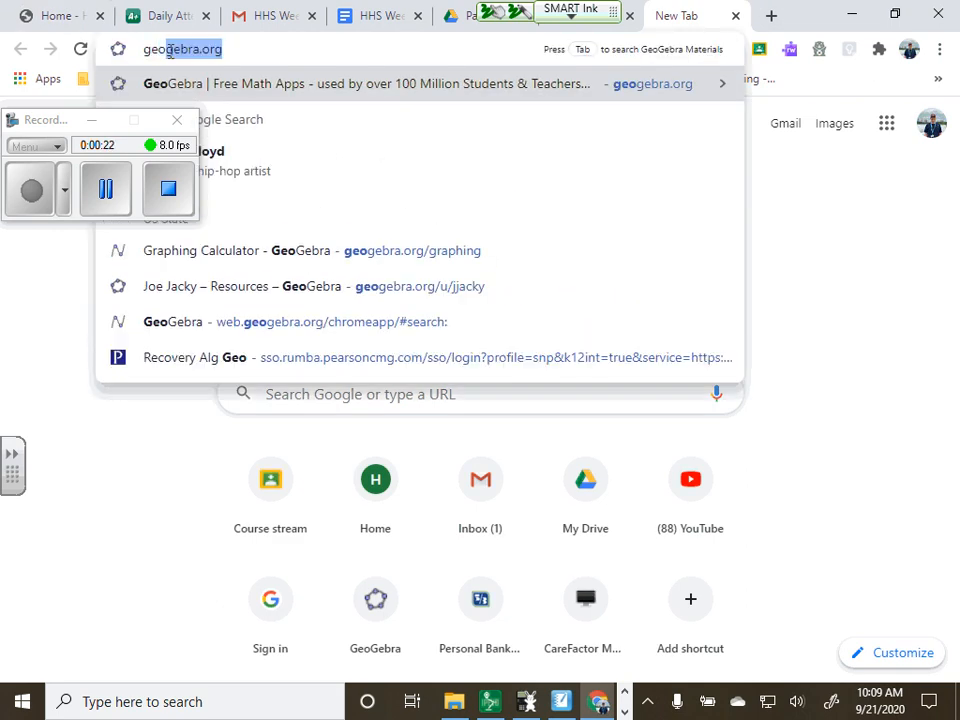
pyautogui.press('Return')
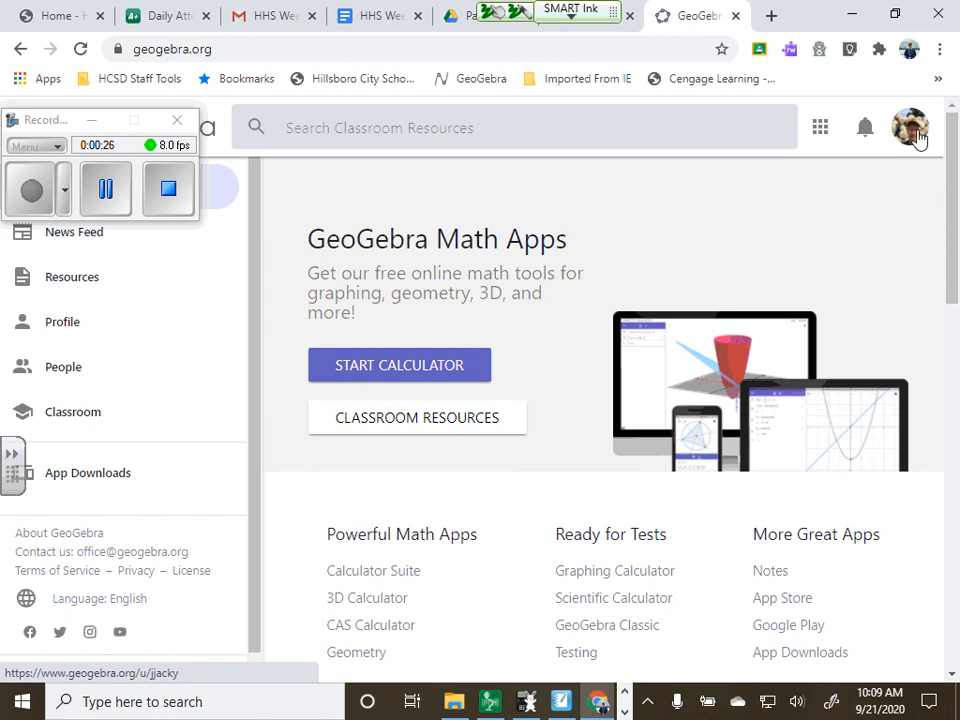
# Launch the Calculator Suite from GeoGebra's list of math apps
pyautogui.moveTo(47, 122); pyautogui.dragTo(91, 552)
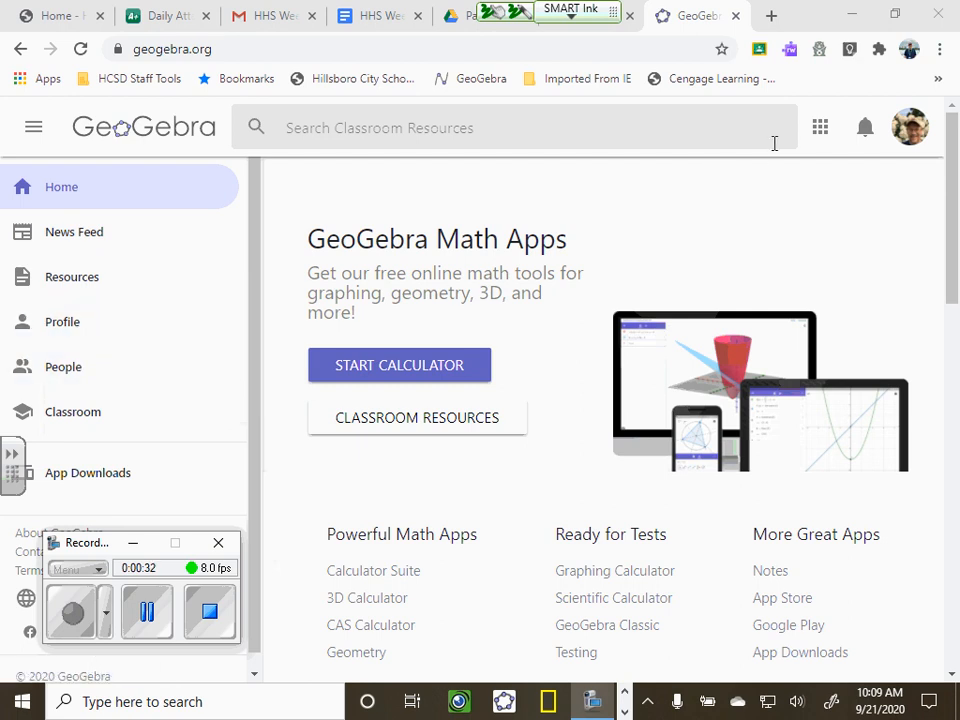
pyautogui.click(820, 131)
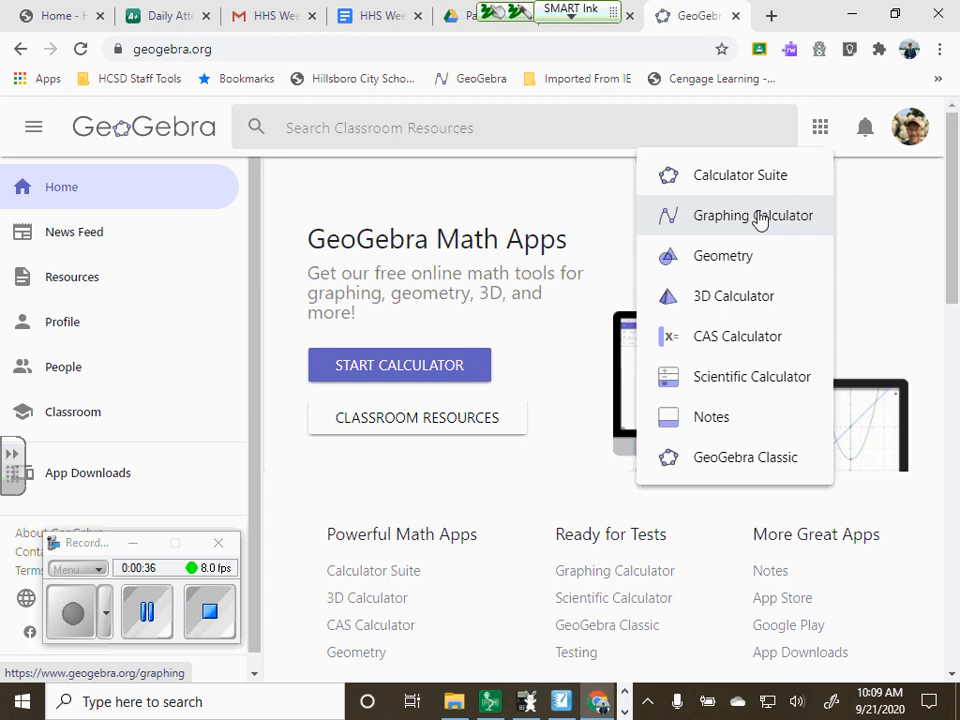
pyautogui.click(740, 178)
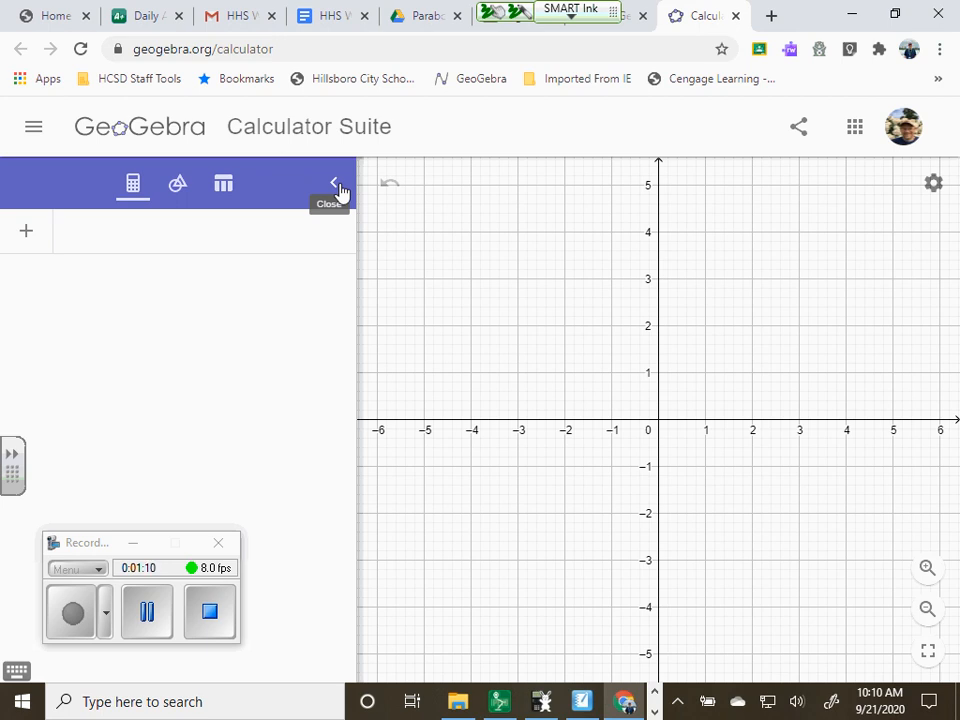
# Start the Image tool to add a picture file to the graphics view
pyautogui.click(180, 185)
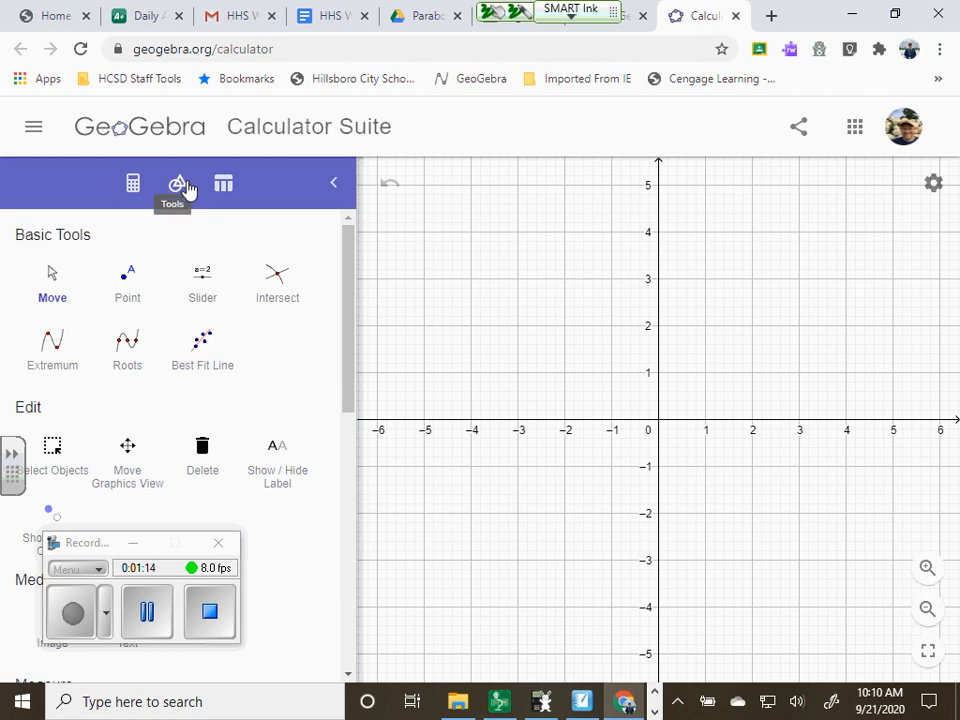
pyautogui.scroll(-3, 209, 285)
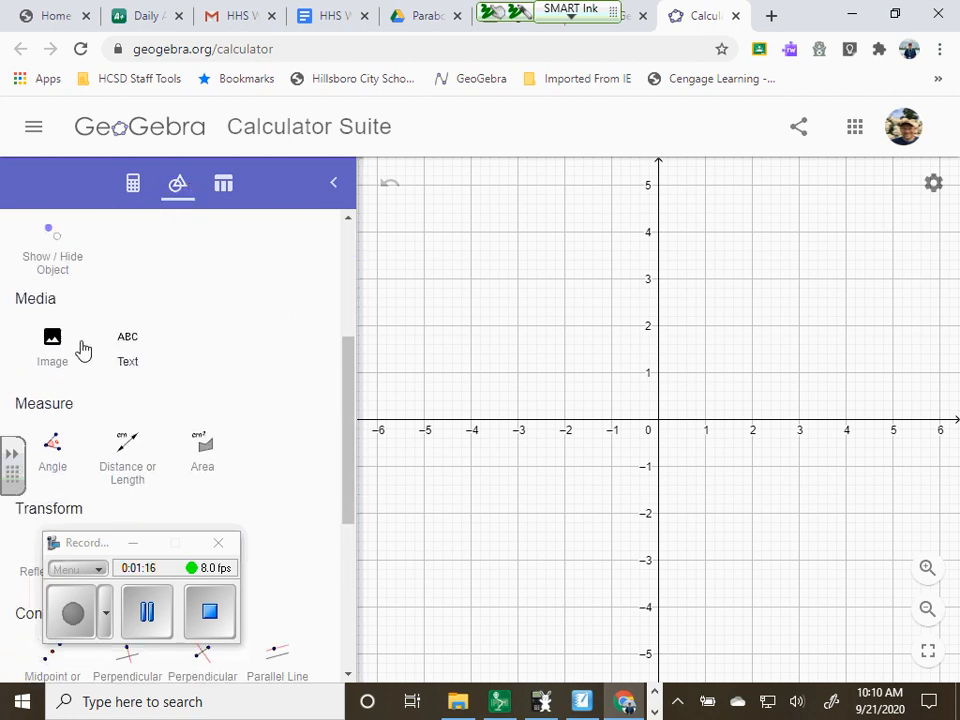
pyautogui.click(52, 340)
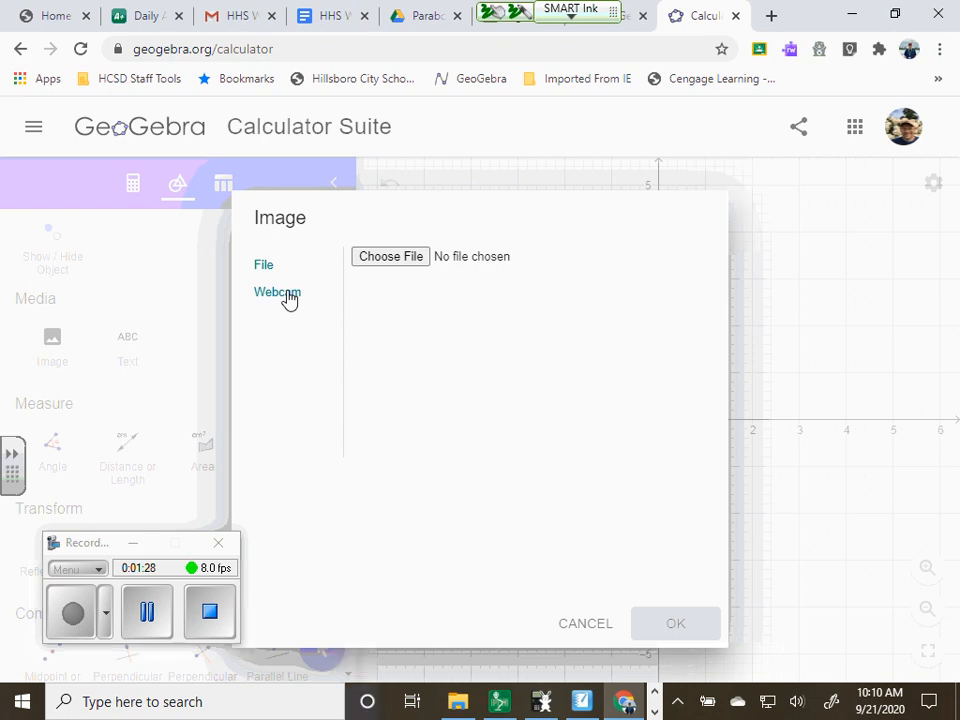
pyautogui.click(391, 257)
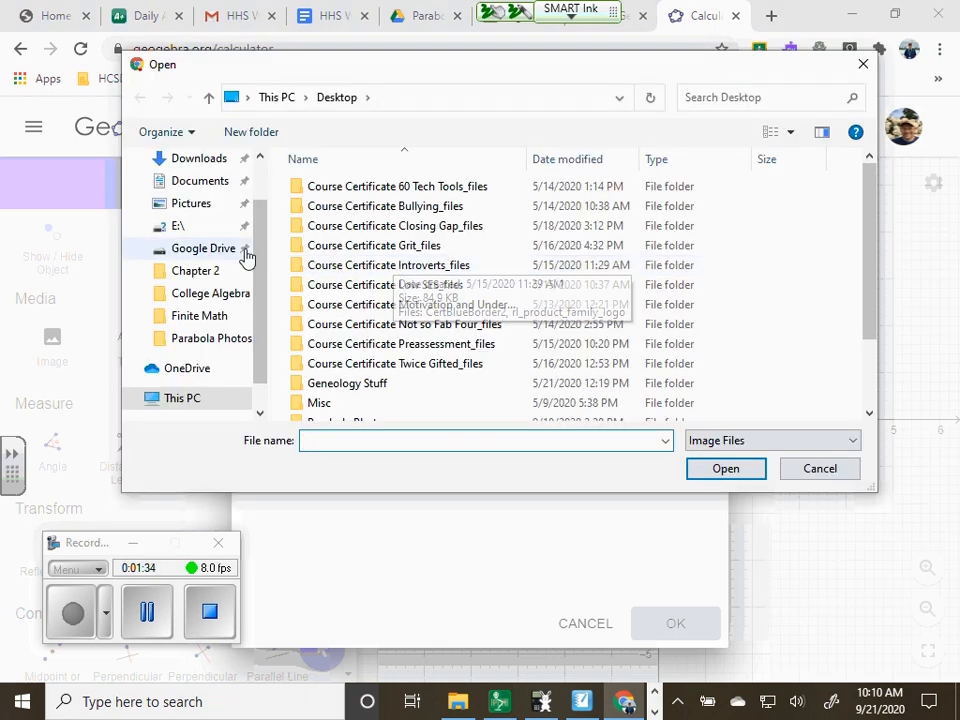
pyautogui.click(203, 250)
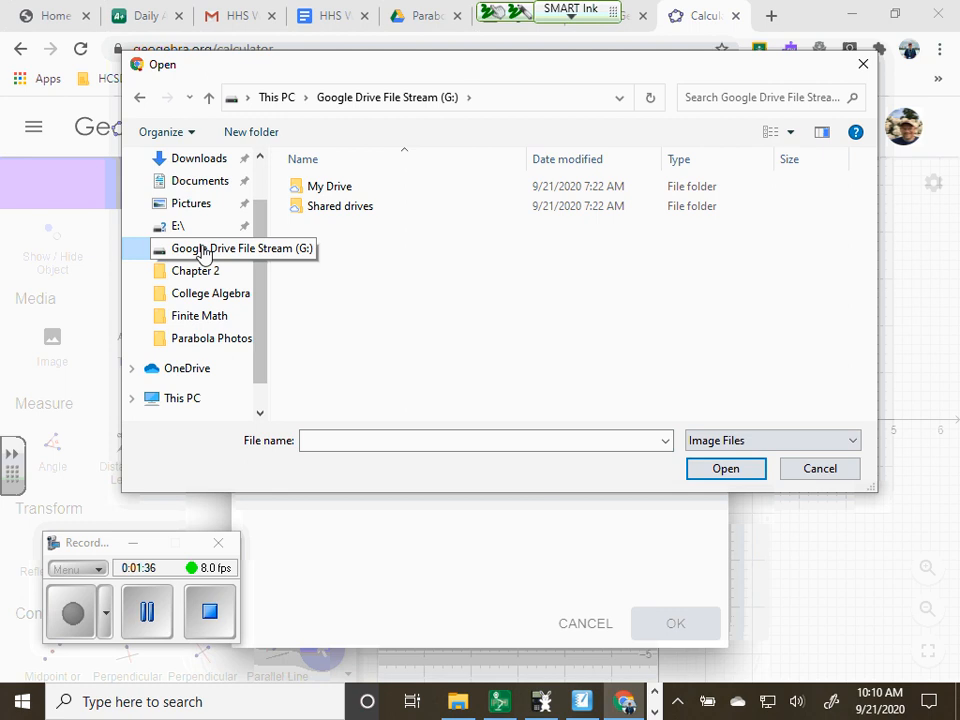
pyautogui.click(358, 188)
pyautogui.click(728, 470)
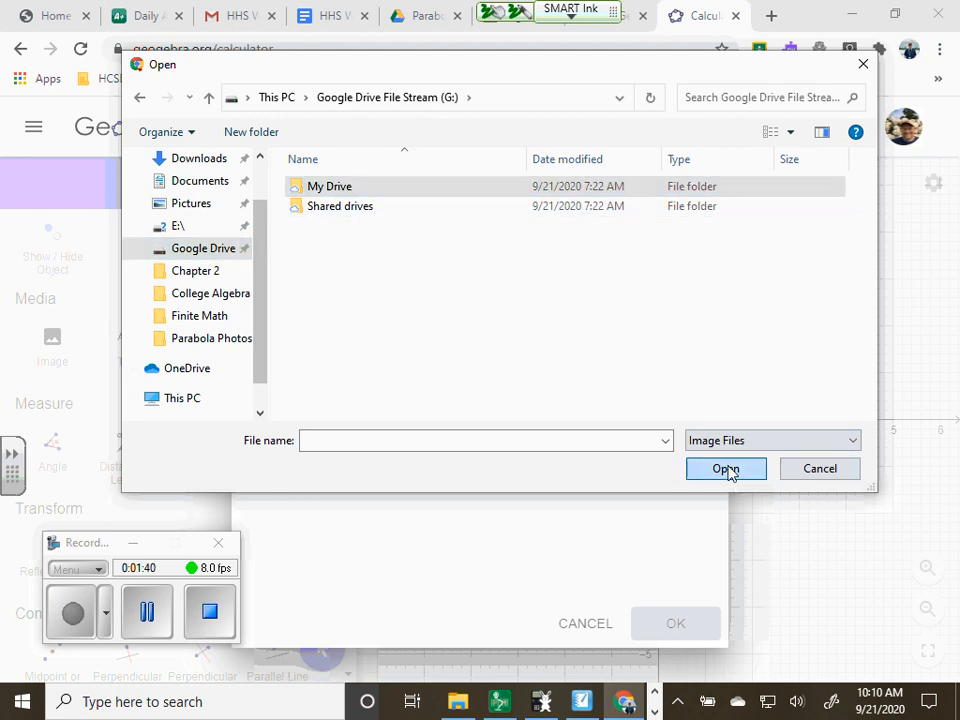
pyautogui.scroll(-3, 424, 353)
pyautogui.scroll(-2, 424, 353)
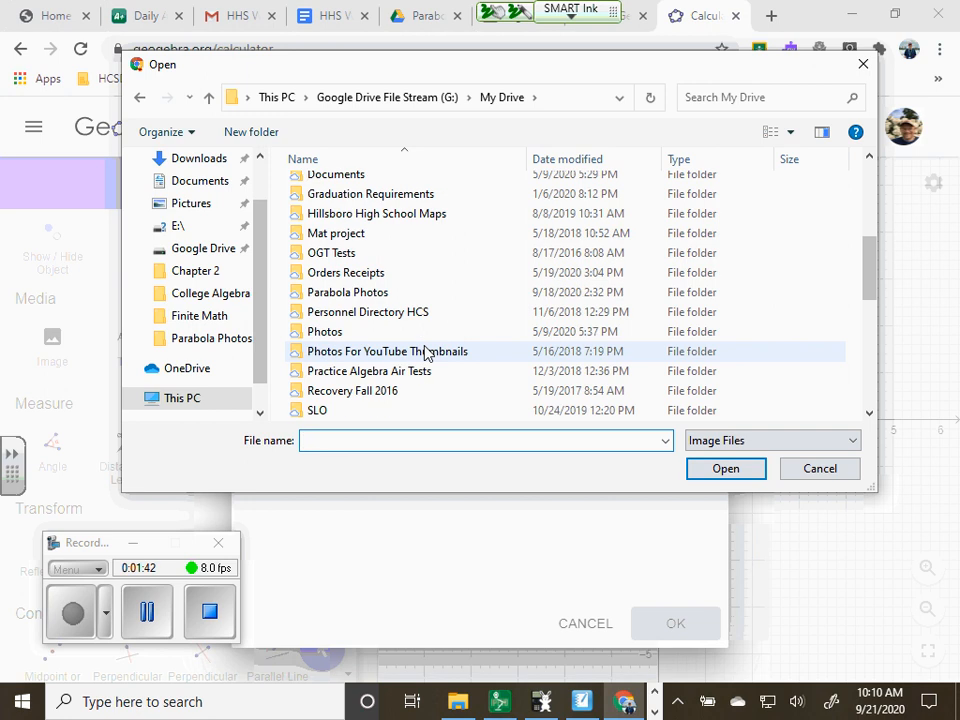
pyautogui.click(366, 294)
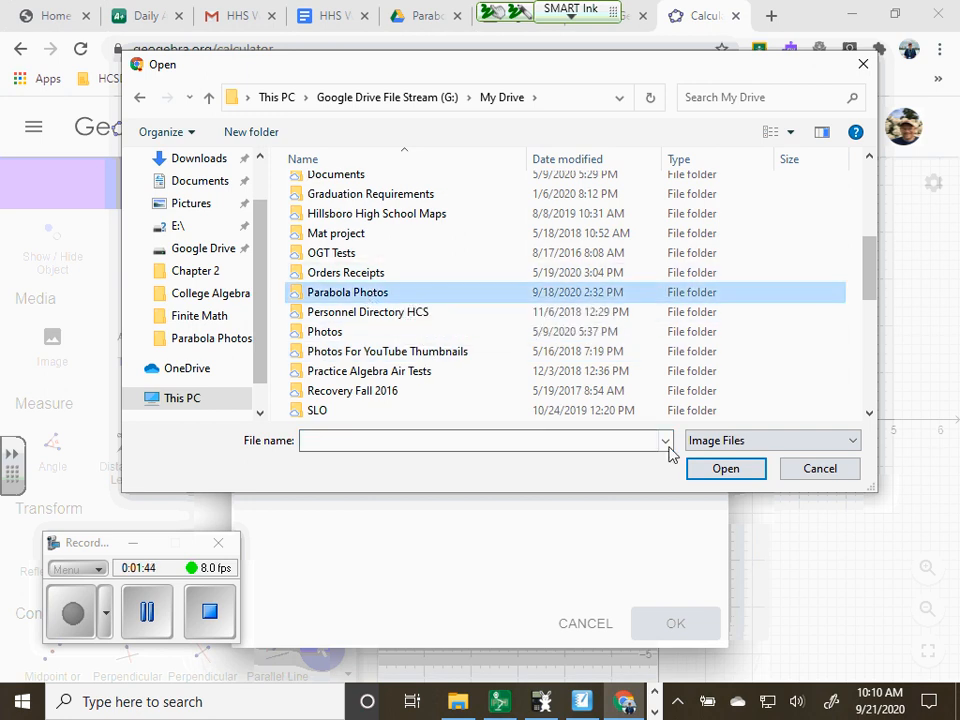
pyautogui.click(735, 472)
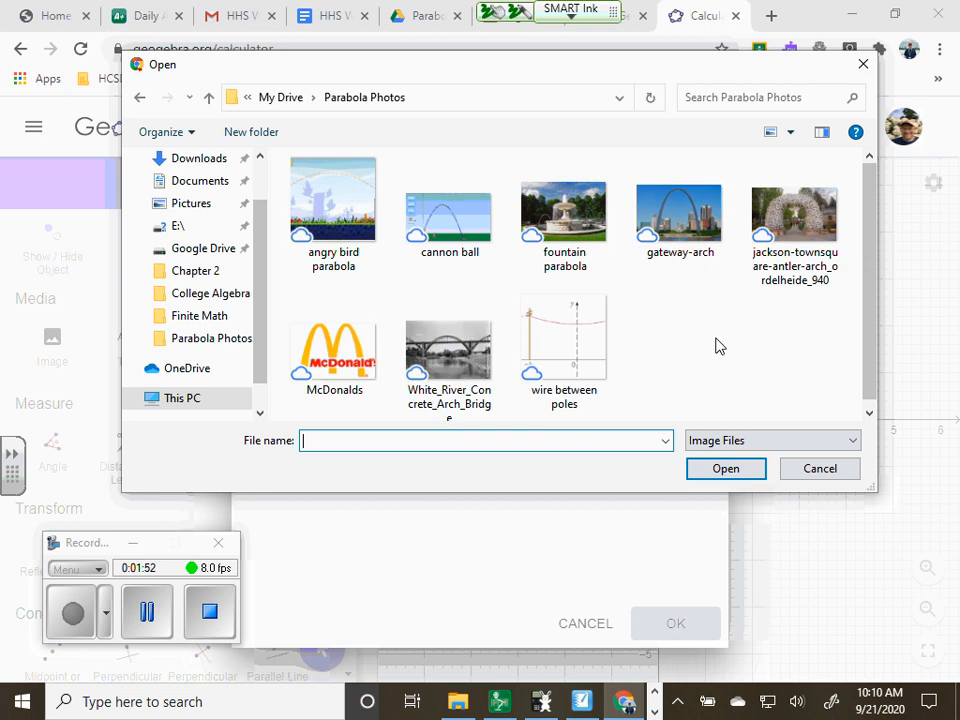
pyautogui.scroll(-1, 675, 328)
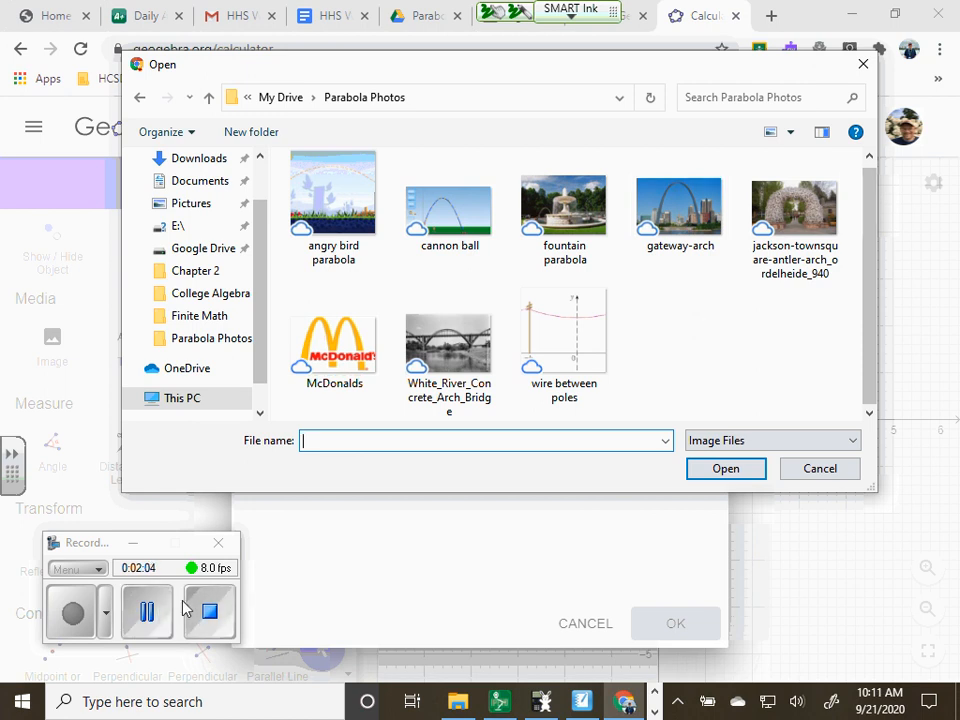
pyautogui.click(147, 612)
pyautogui.click(70, 615)
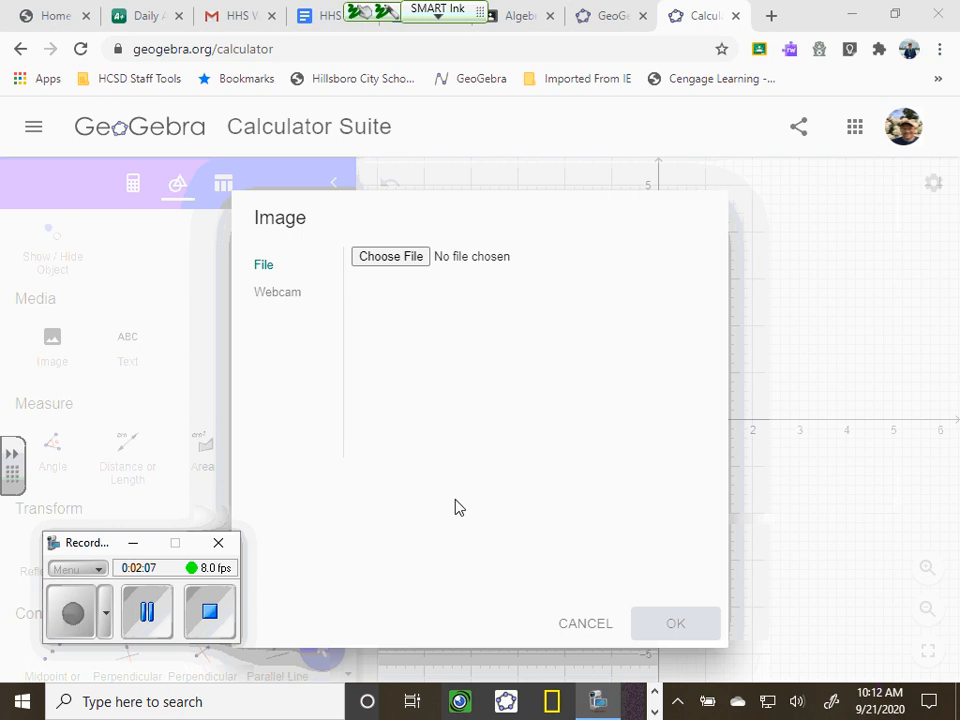
# Browse for the image file in the Parabola Photos folder of My Drive on the Google Drive File Stream drive
pyautogui.click(404, 258)
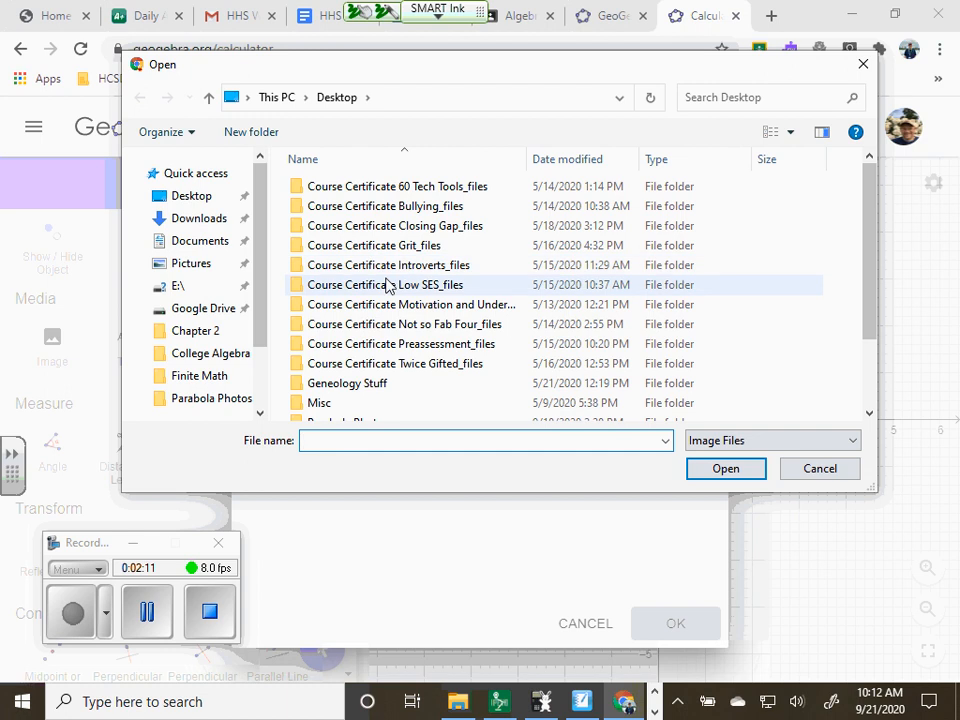
pyautogui.click(215, 313)
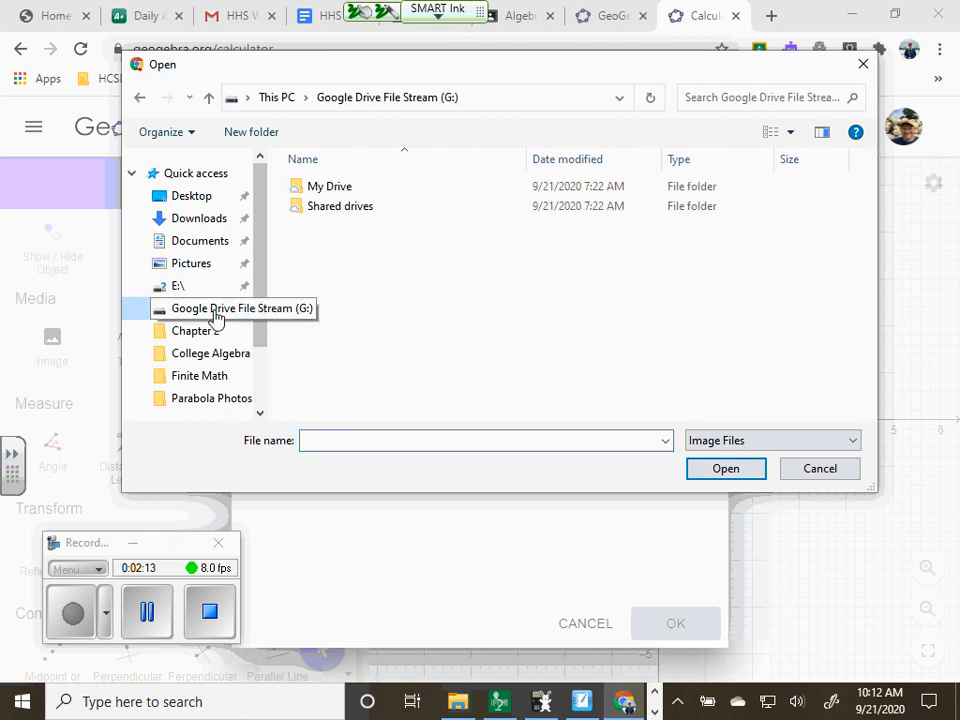
pyautogui.click(339, 191)
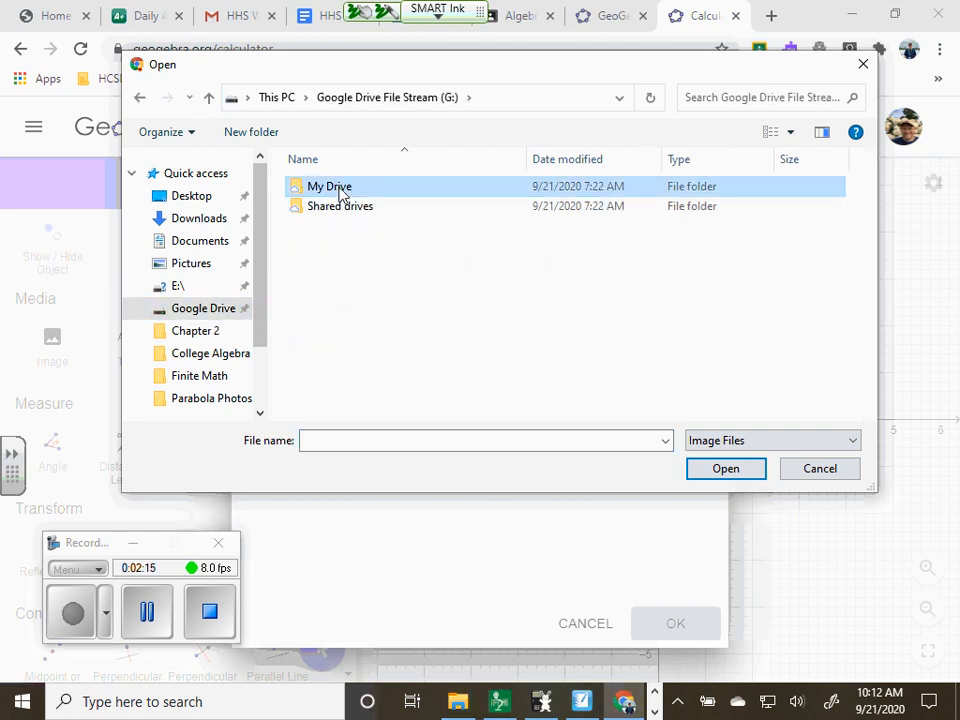
pyautogui.click(726, 469)
pyautogui.scroll(-2, 366, 399)
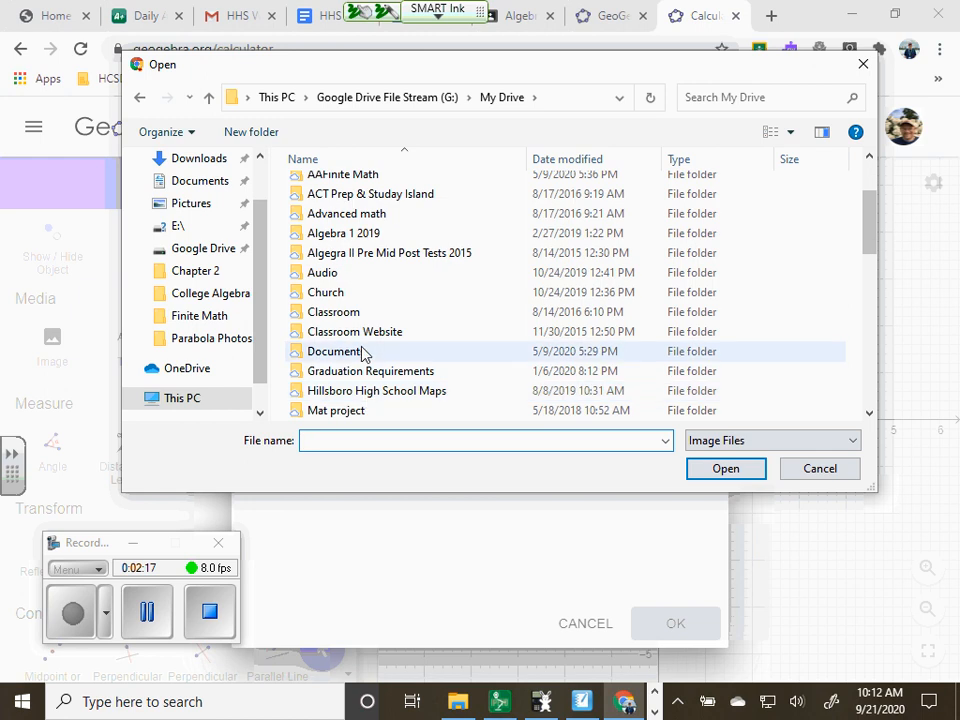
pyautogui.scroll(-1, 364, 357)
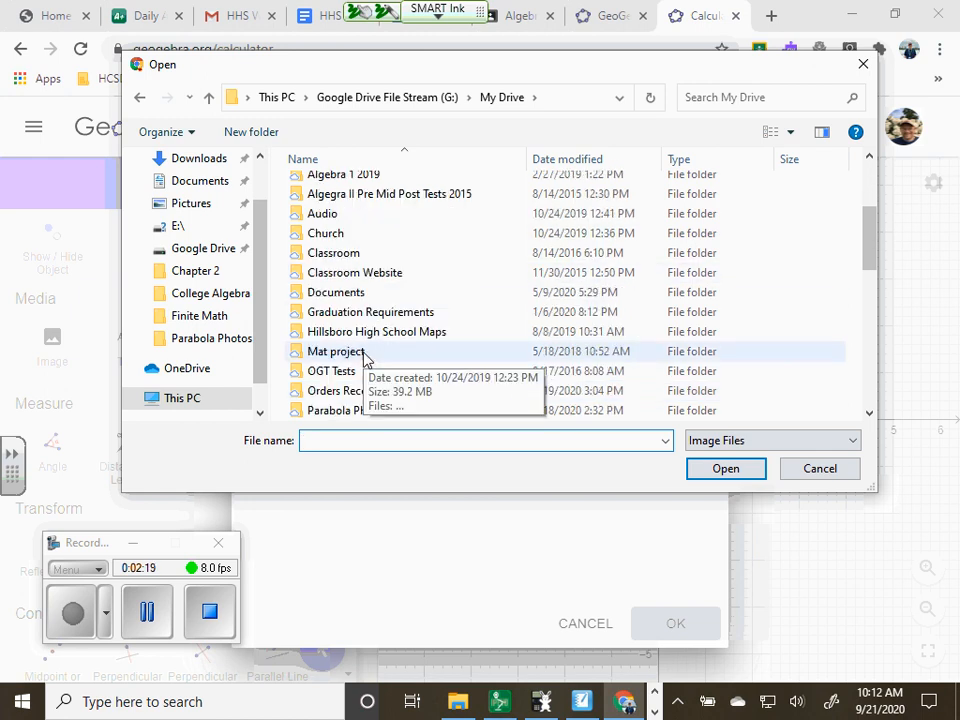
pyautogui.scroll(-2, 364, 345)
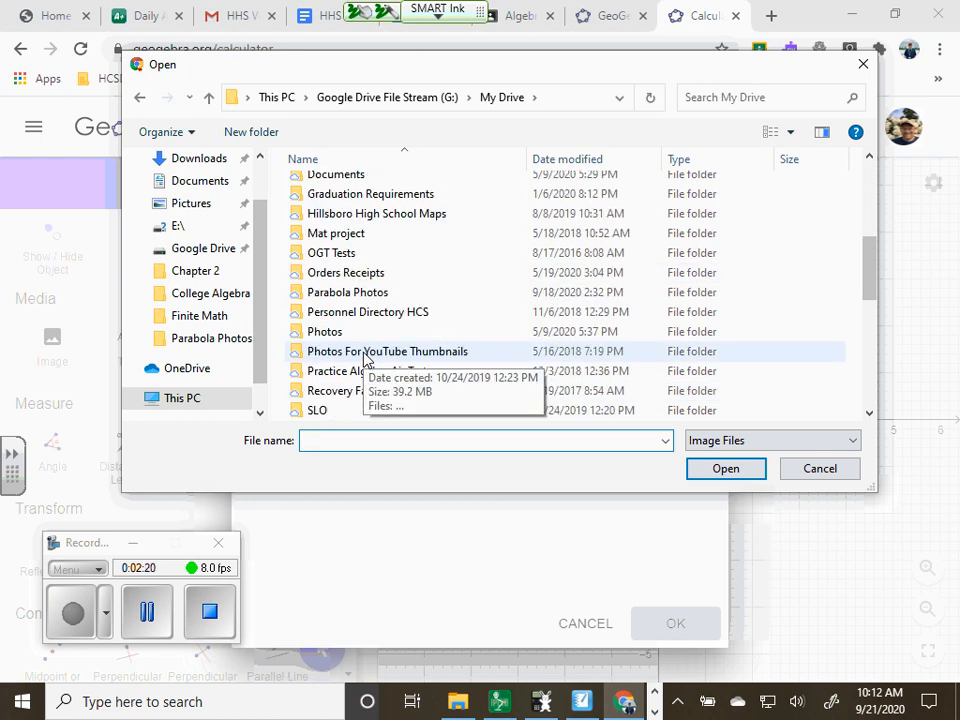
pyautogui.click(371, 291)
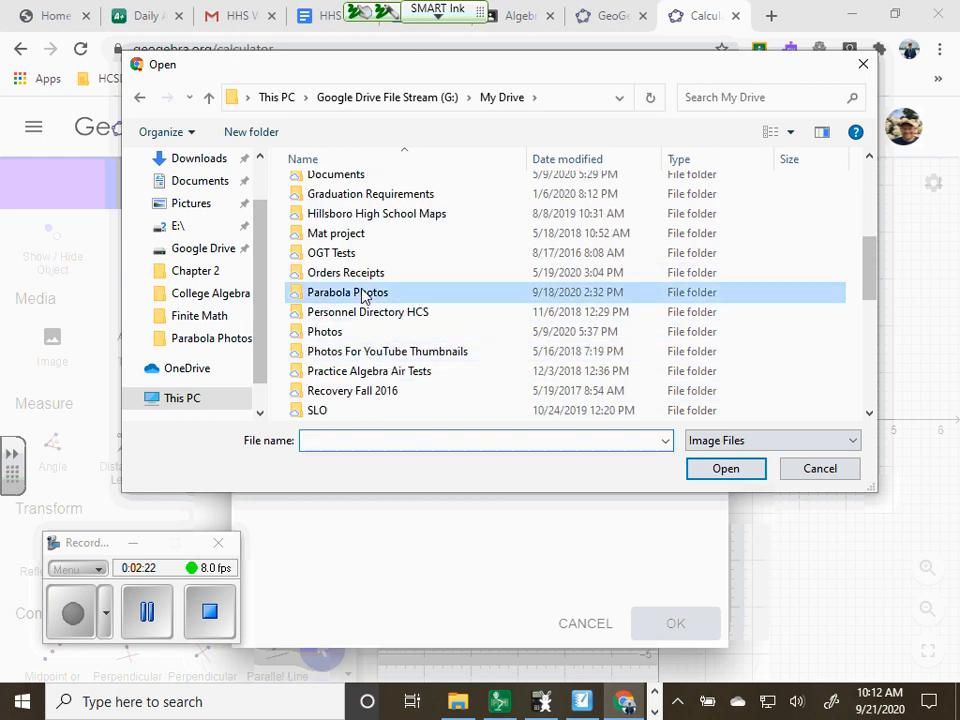
pyautogui.click(723, 477)
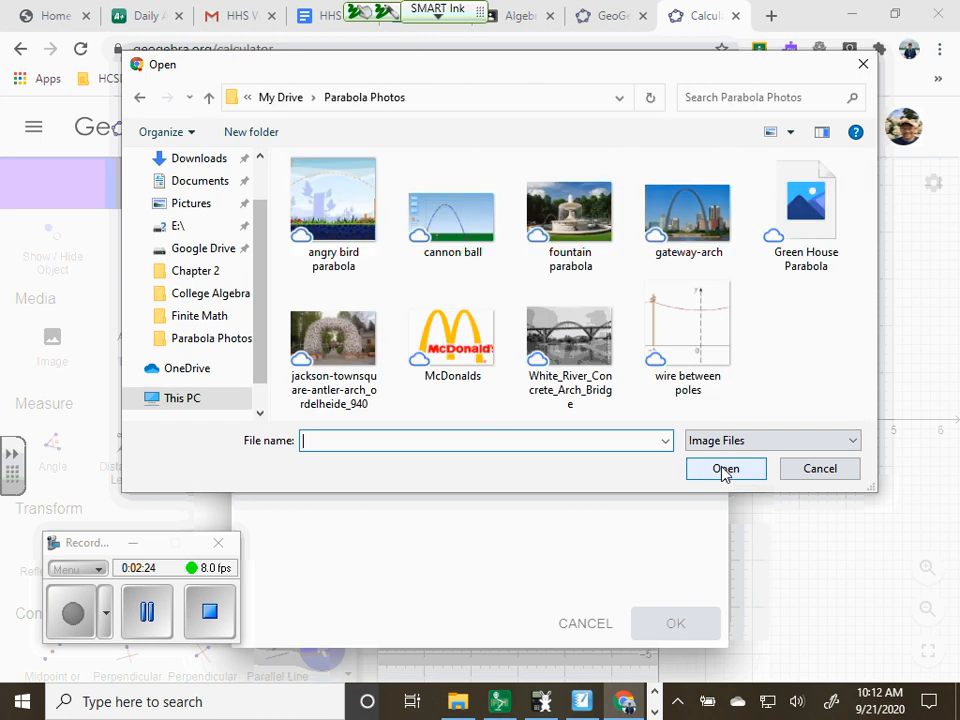
# Choose the Green House Parabola picture and insert it into the graphics view
pyautogui.click(824, 226)
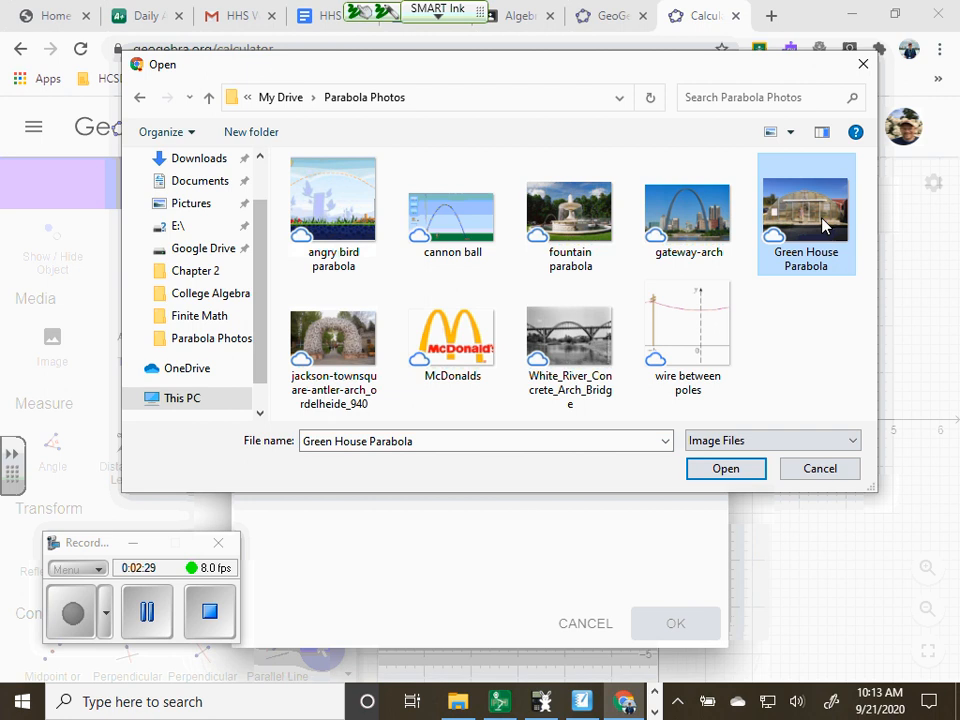
pyautogui.click(737, 470)
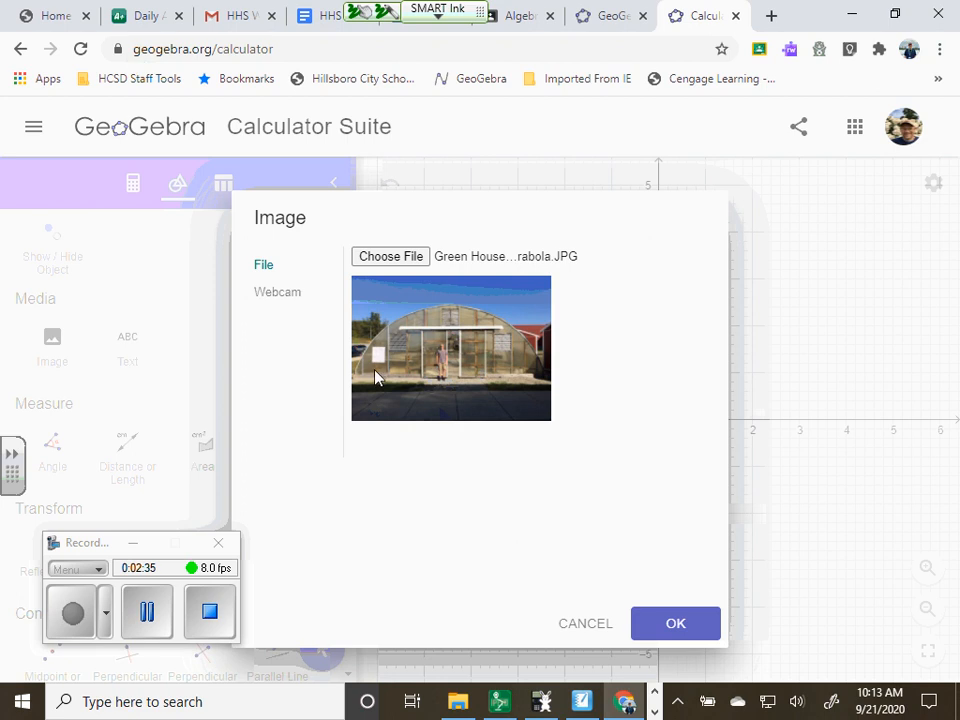
pyautogui.click(675, 624)
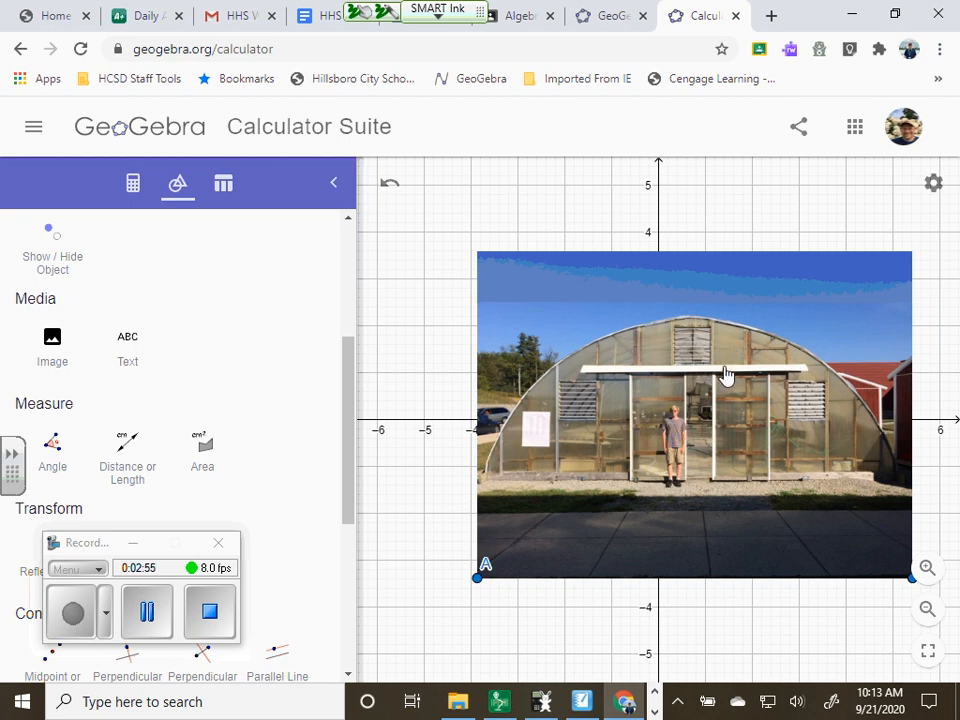
# Lower the greenhouse image's opacity to about one fifth of the scale and close its settings
pyautogui.rightClick(702, 463)
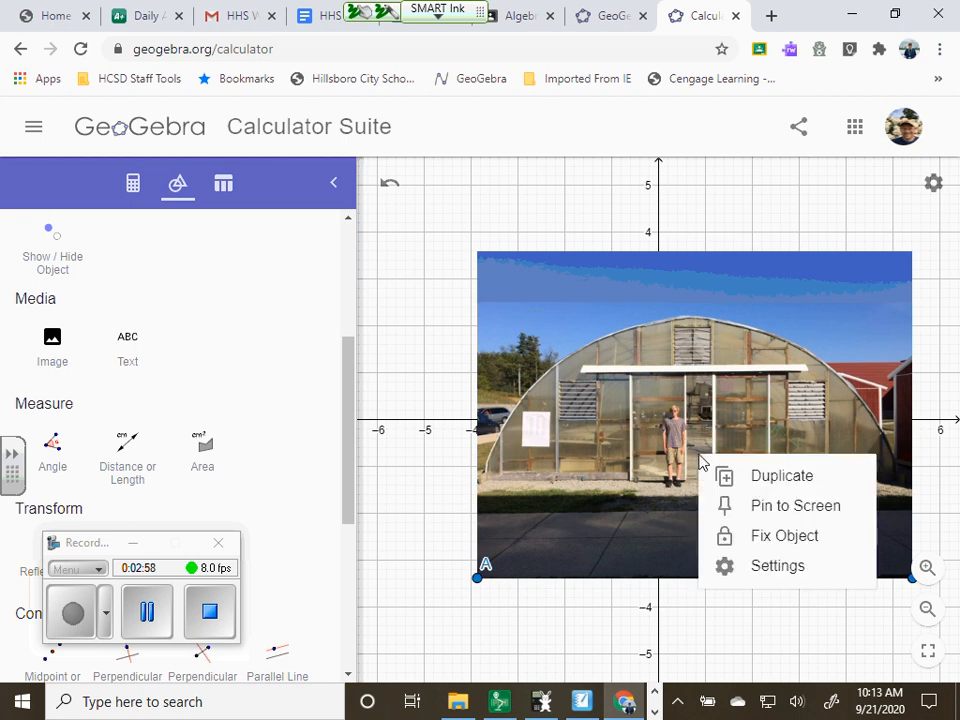
pyautogui.click(777, 567)
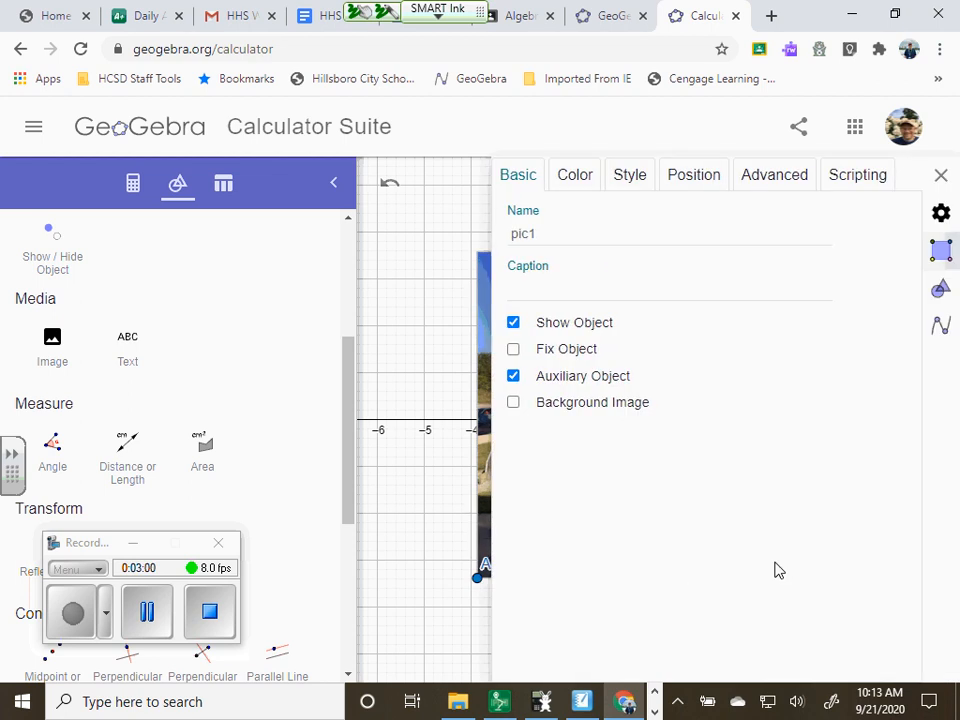
pyautogui.click(572, 176)
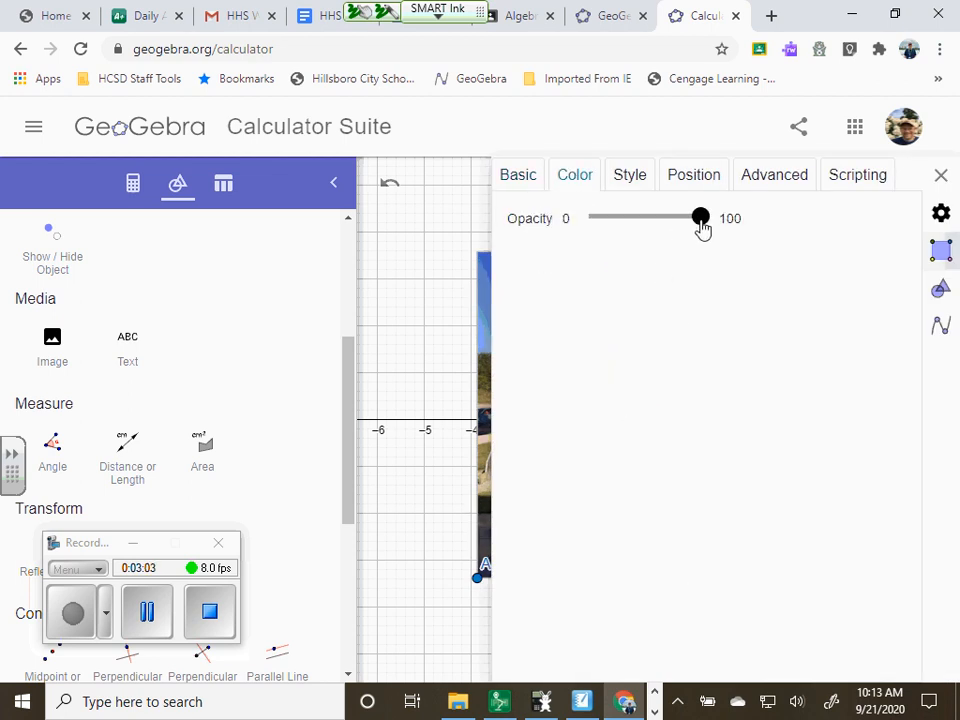
pyautogui.moveTo(701, 220); pyautogui.dragTo(614, 228)
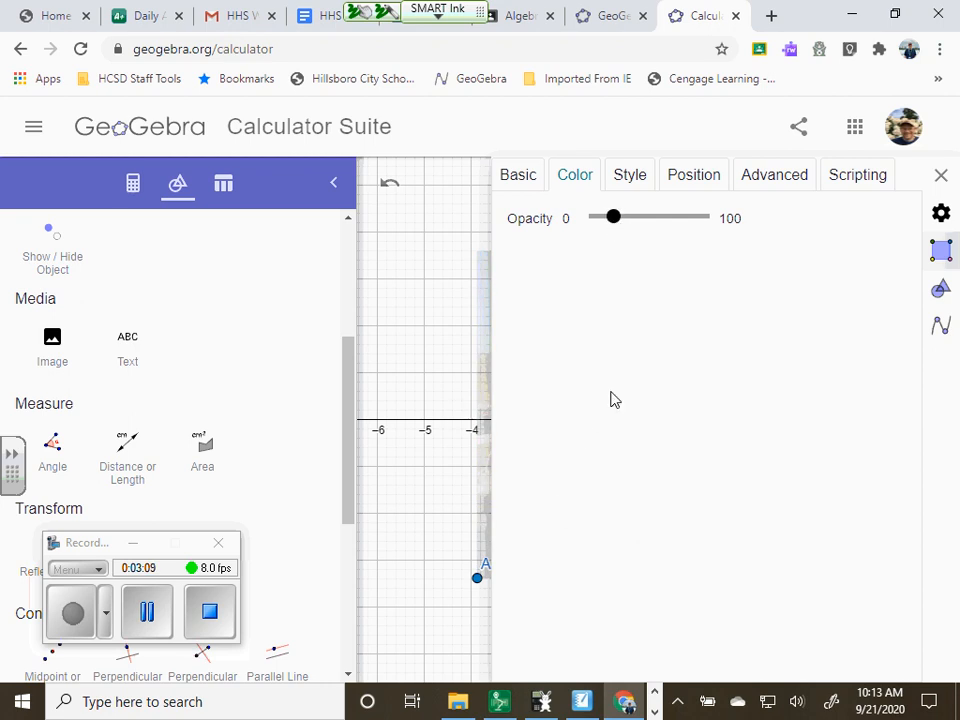
pyautogui.click(940, 176)
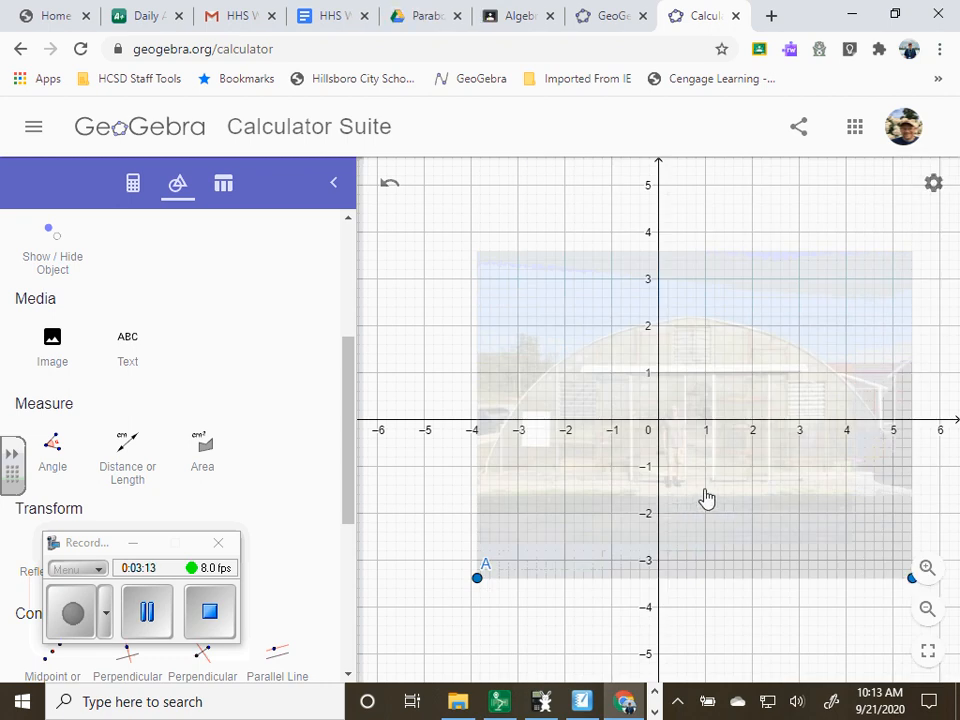
# Move the greenhouse image so the left foot of the arch sits at the origin and its peak lies at about x = 4
pyautogui.moveTo(707, 499); pyautogui.dragTo(840, 517)
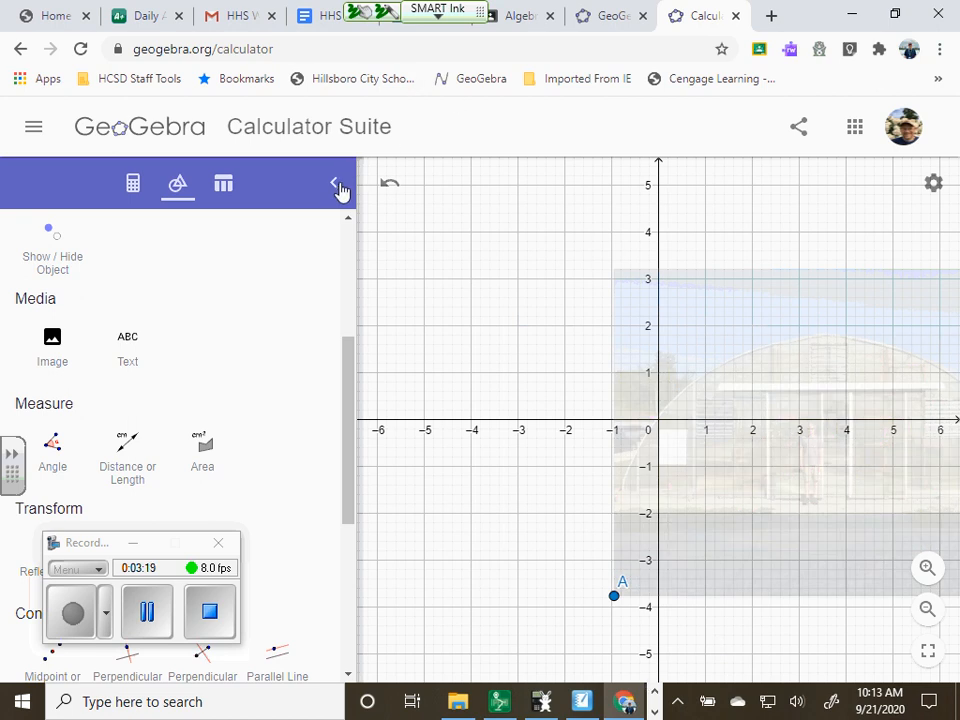
pyautogui.moveTo(561, 536); pyautogui.dragTo(435, 535)
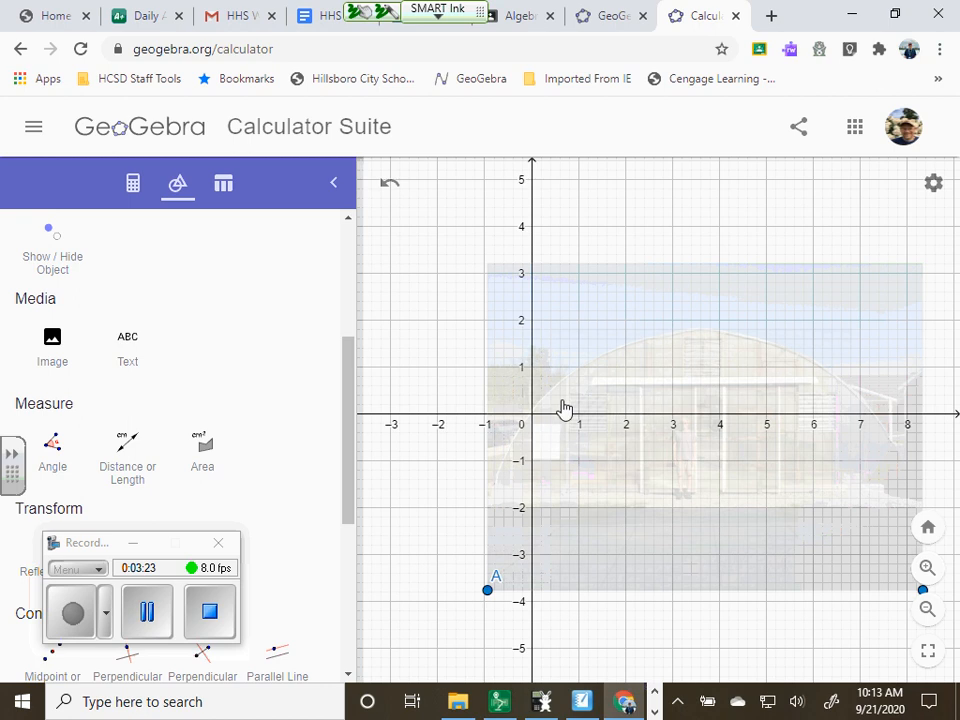
pyautogui.moveTo(510, 469); pyautogui.dragTo(493, 501)
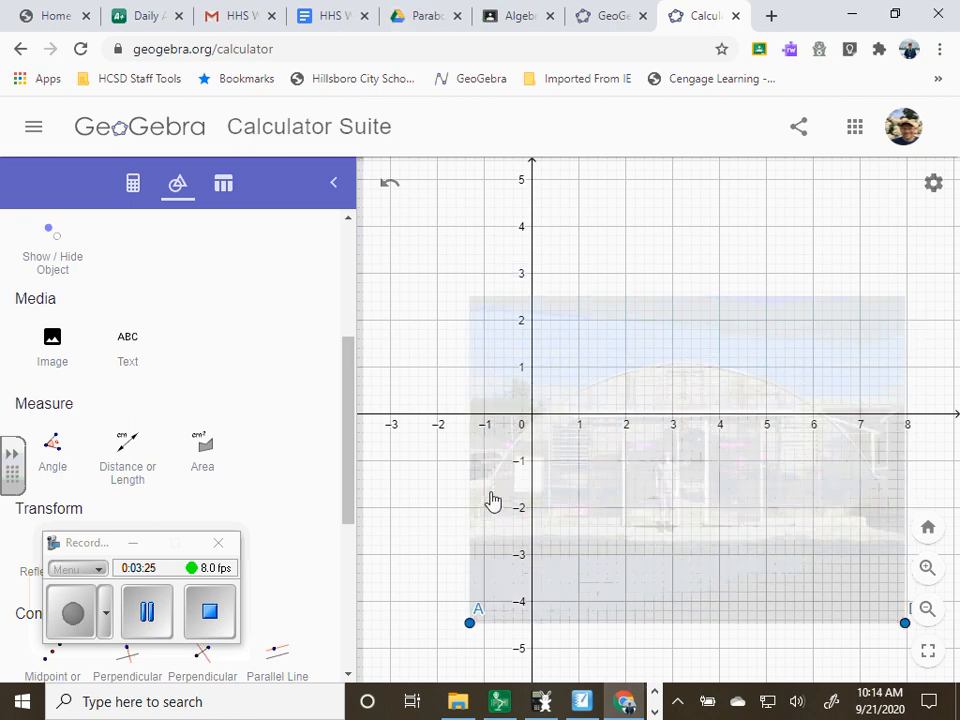
pyautogui.moveTo(572, 529); pyautogui.dragTo(609, 469)
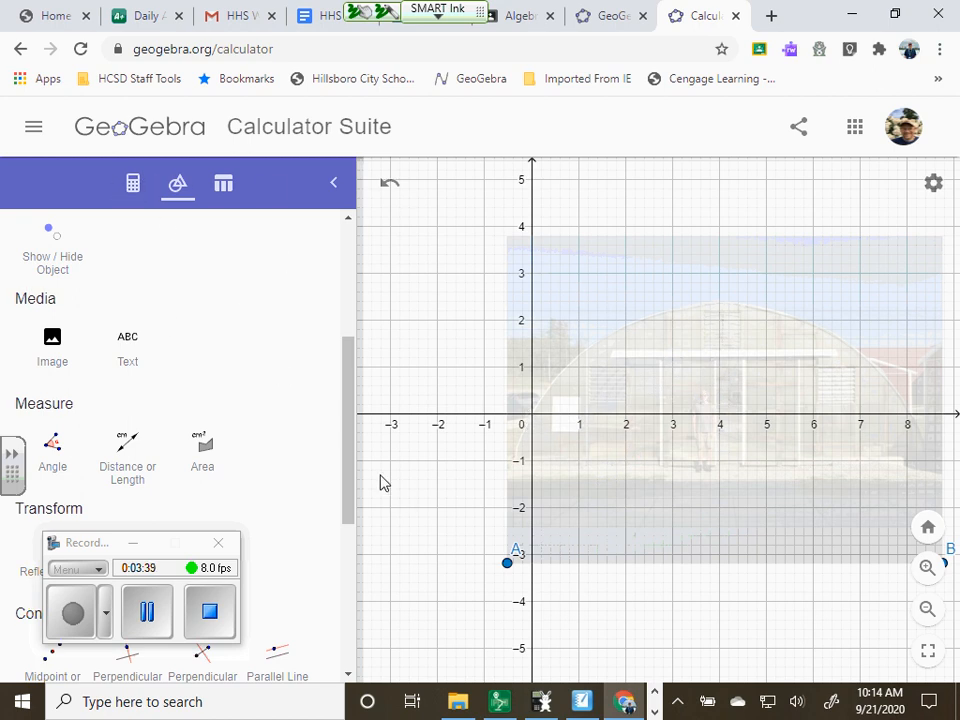
# Place points at the origin and at the arch's peak, about (4, 2.43), and show the list of coordinates
pyautogui.moveTo(349, 386); pyautogui.dragTo(345, 259)
pyautogui.click(122, 283)
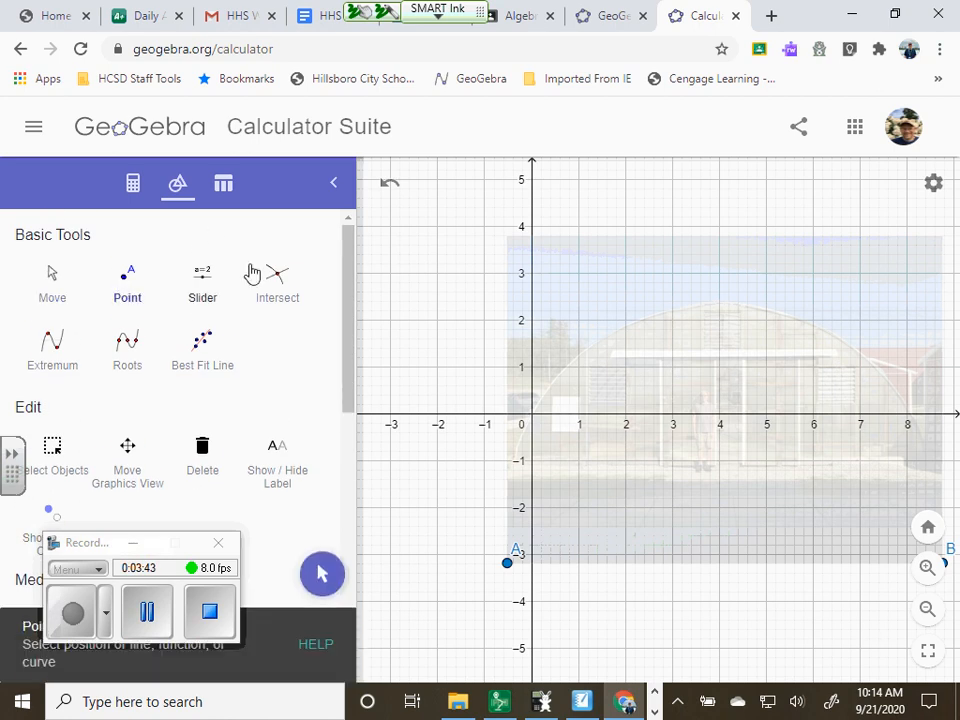
pyautogui.click(532, 418)
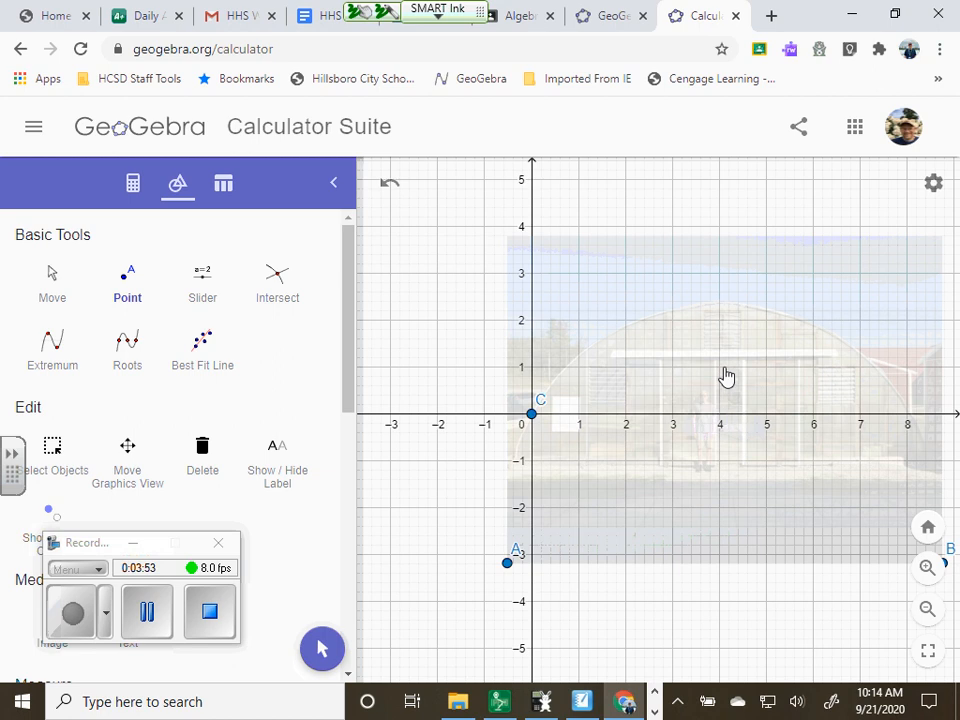
pyautogui.click(719, 300)
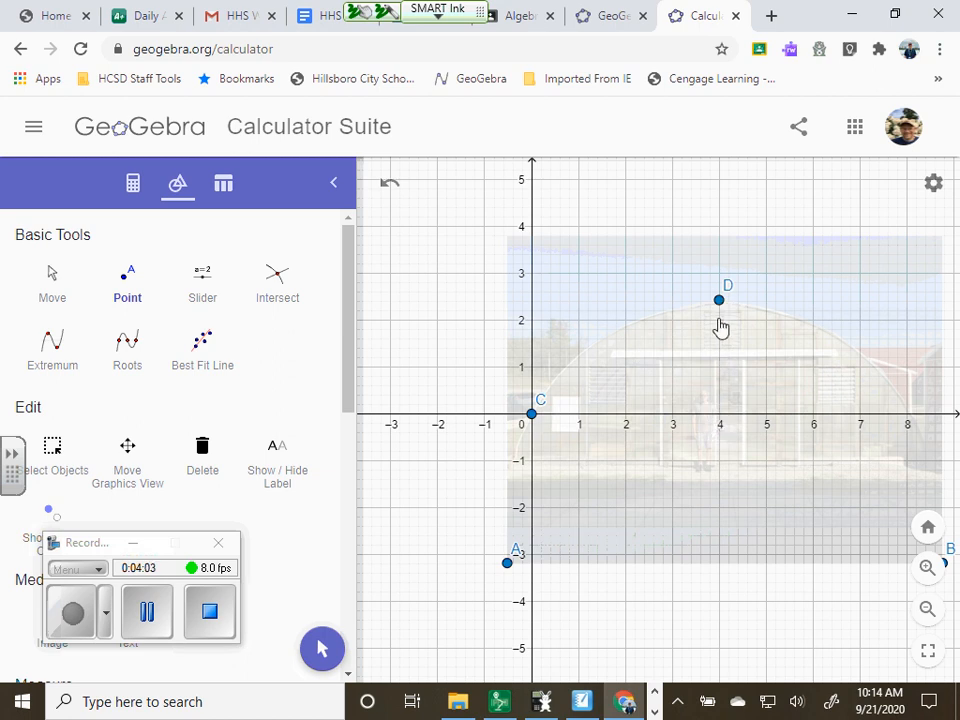
pyautogui.click(133, 186)
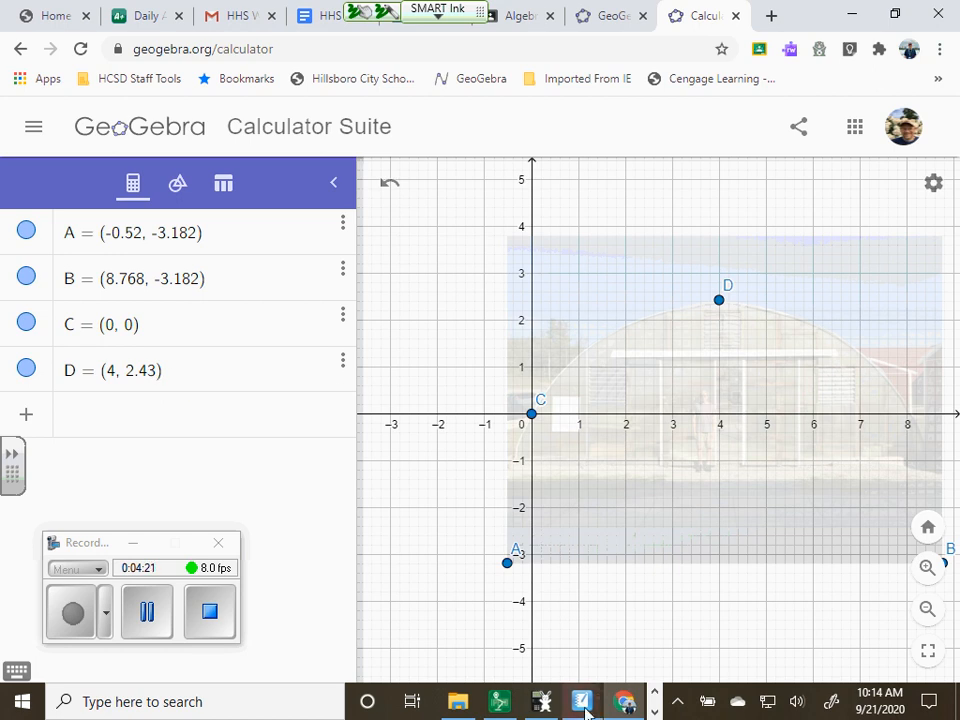
# Set the label of the point at the arch's peak to show its Value, and close the settings
pyautogui.rightClick(719, 301)
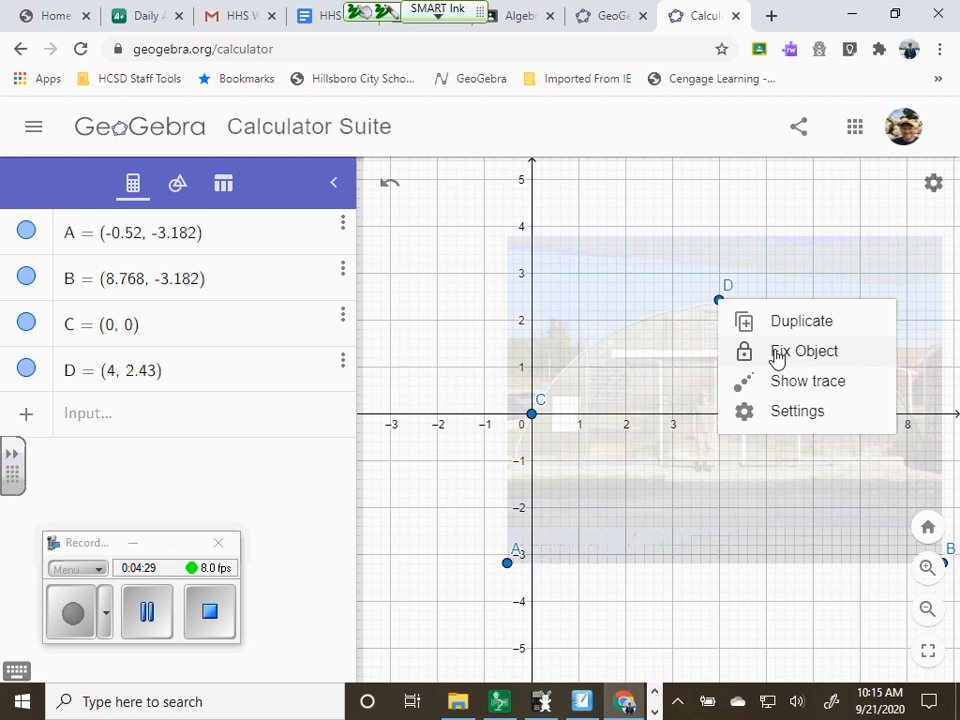
pyautogui.click(794, 410)
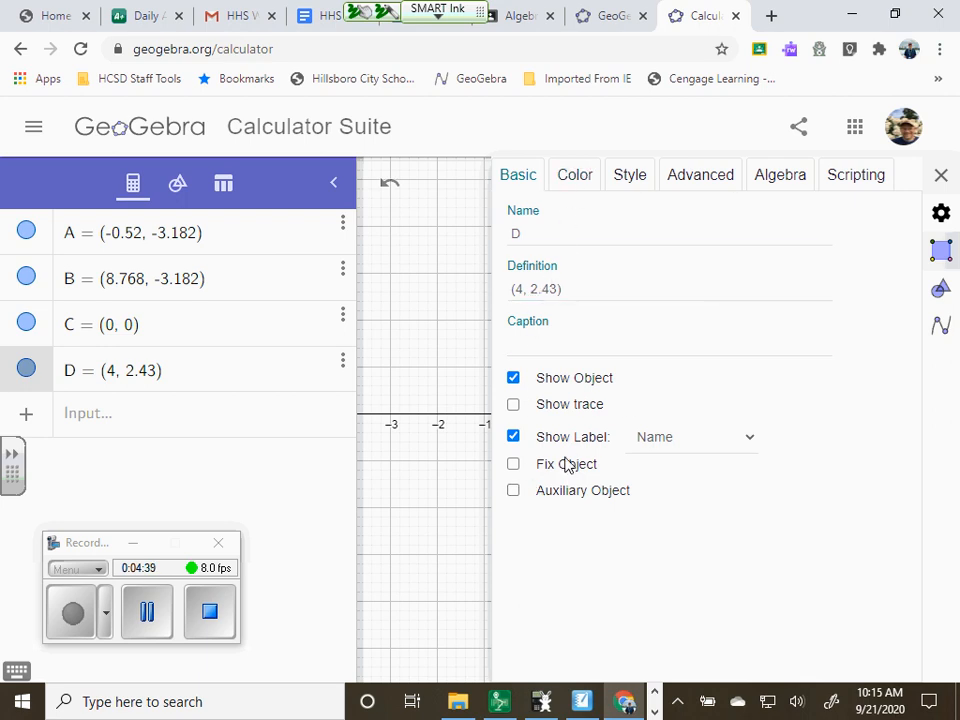
pyautogui.click(747, 445)
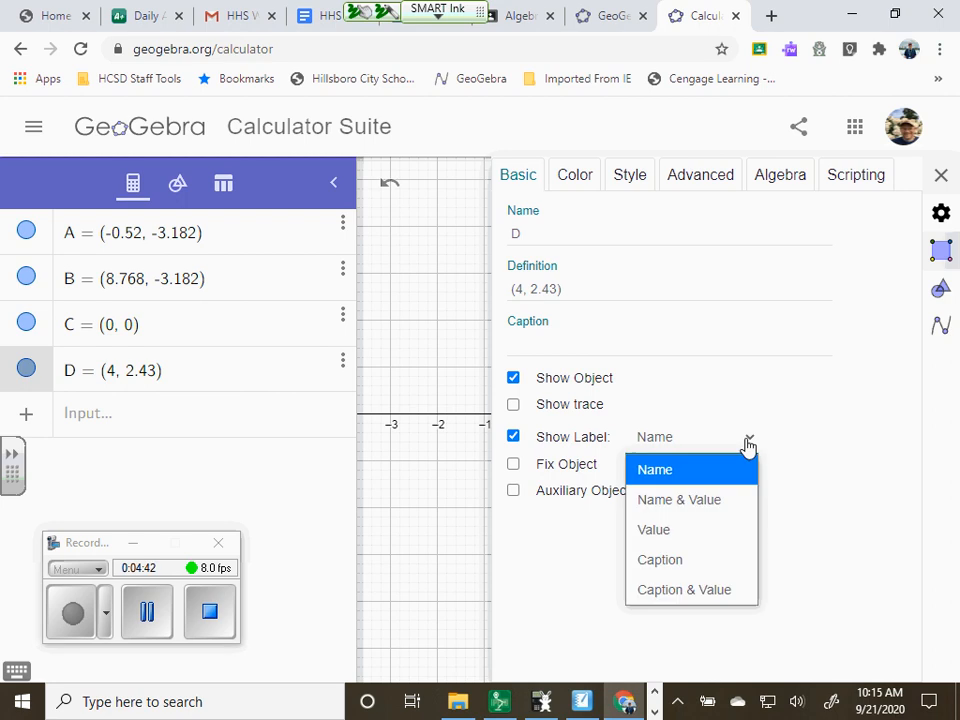
pyautogui.click(698, 529)
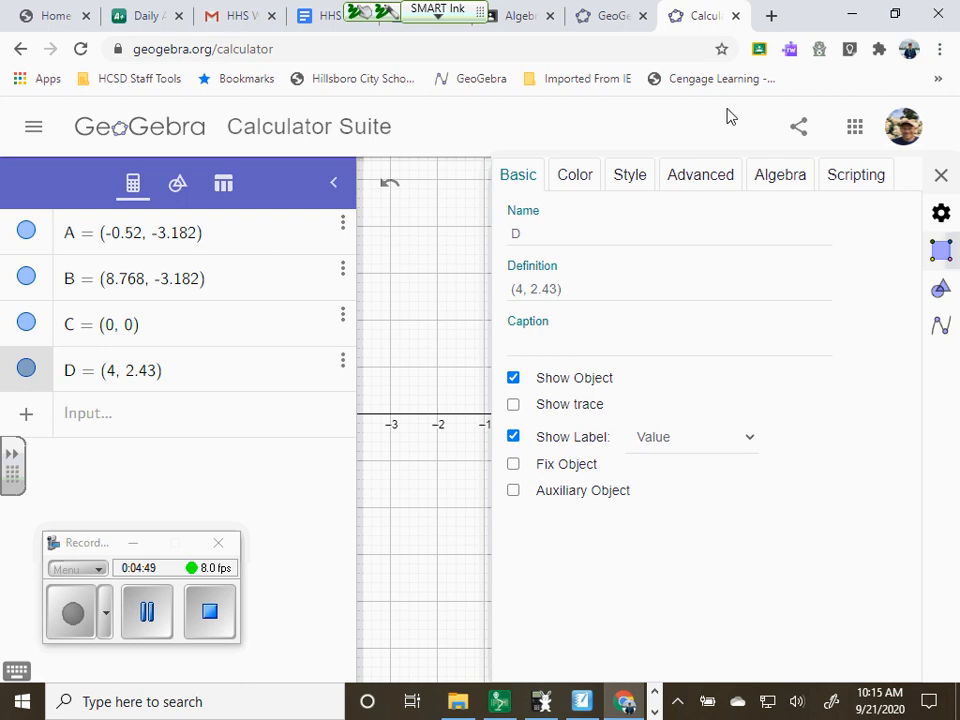
pyautogui.click(945, 176)
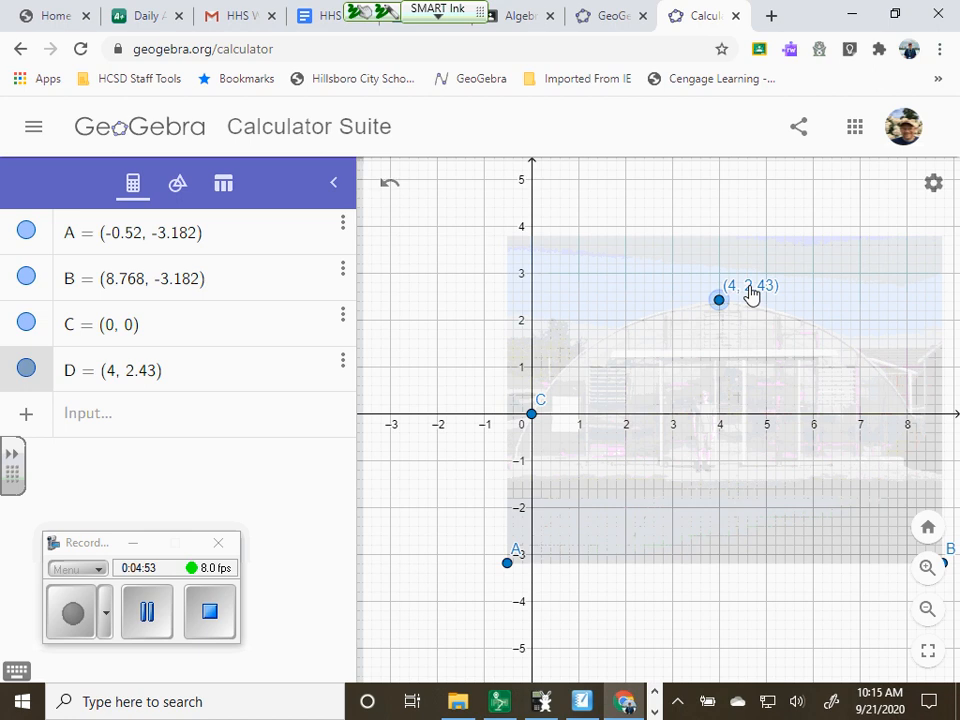
pyautogui.click(931, 187)
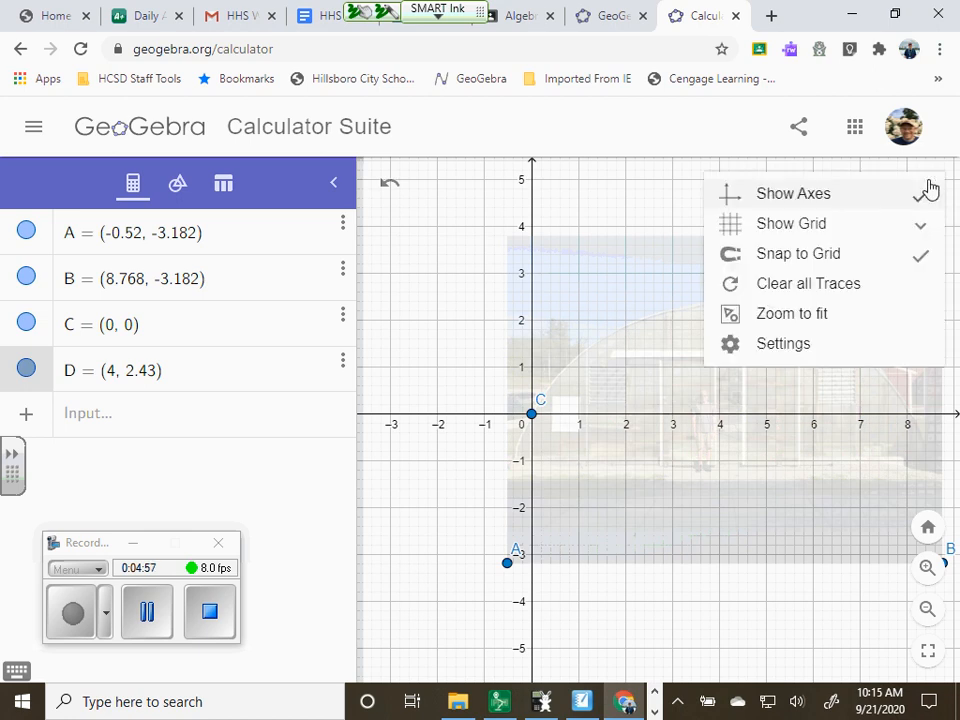
pyautogui.click(849, 345)
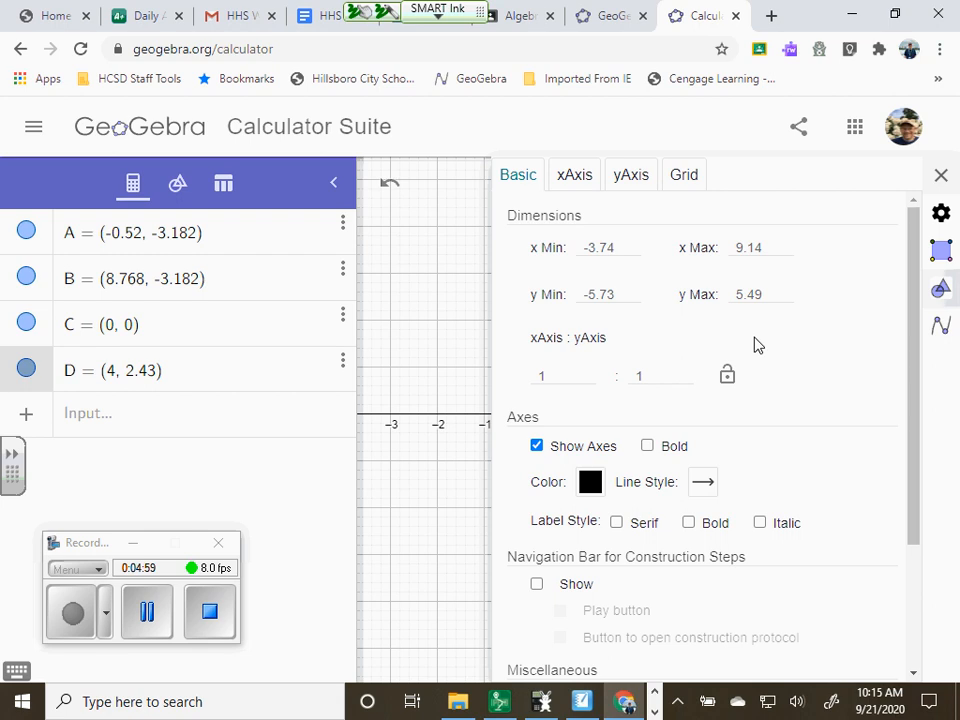
pyautogui.scroll(-2, 656, 310)
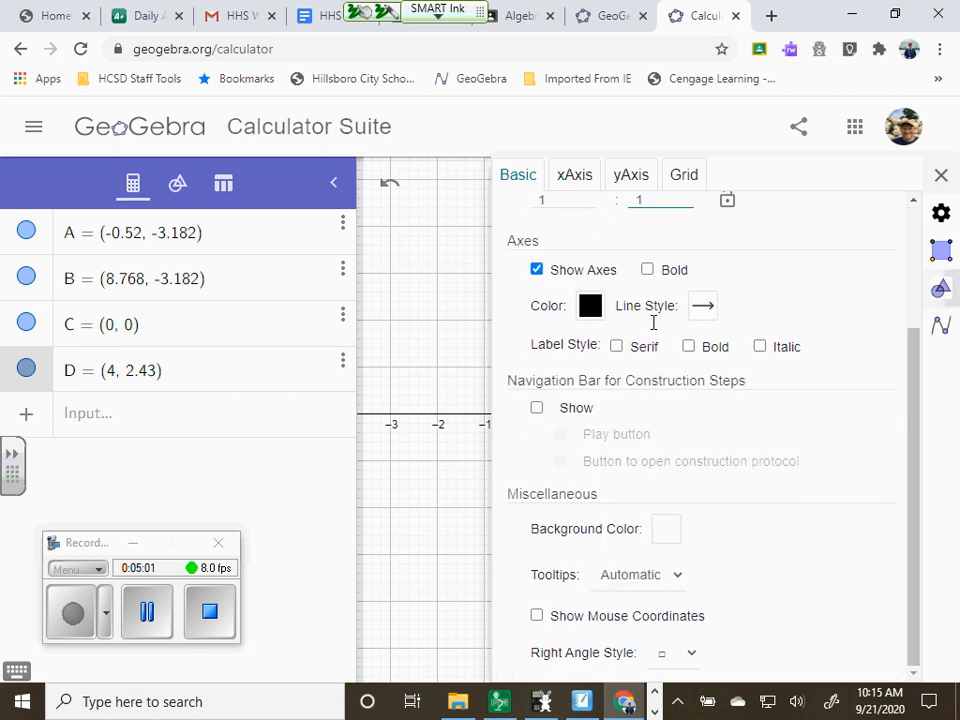
pyautogui.scroll(2, 655, 318)
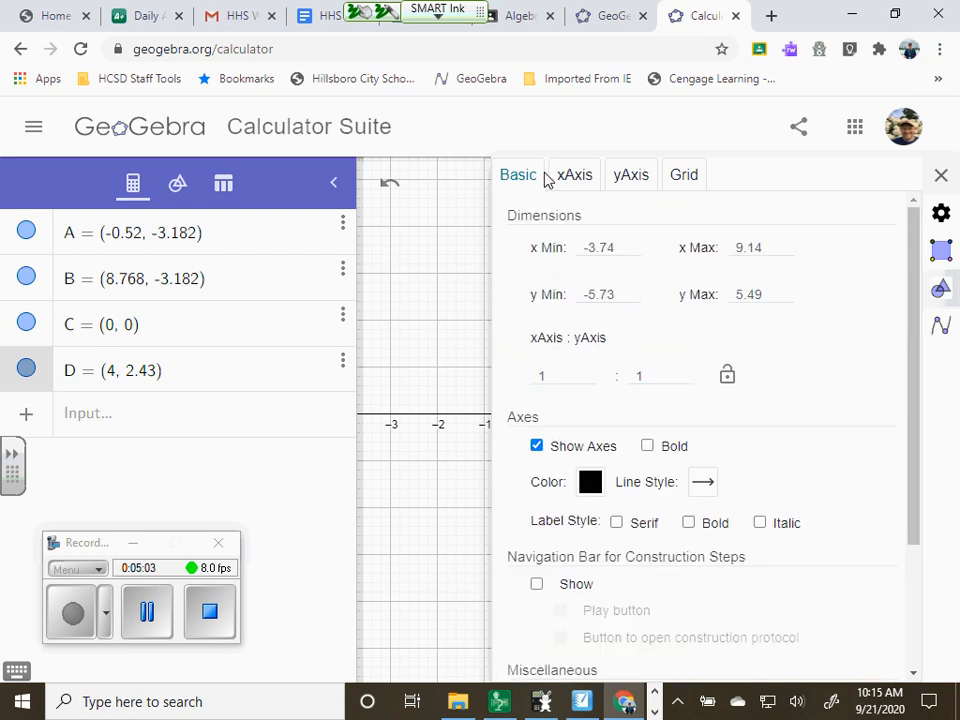
pyautogui.scroll(-2, 688, 343)
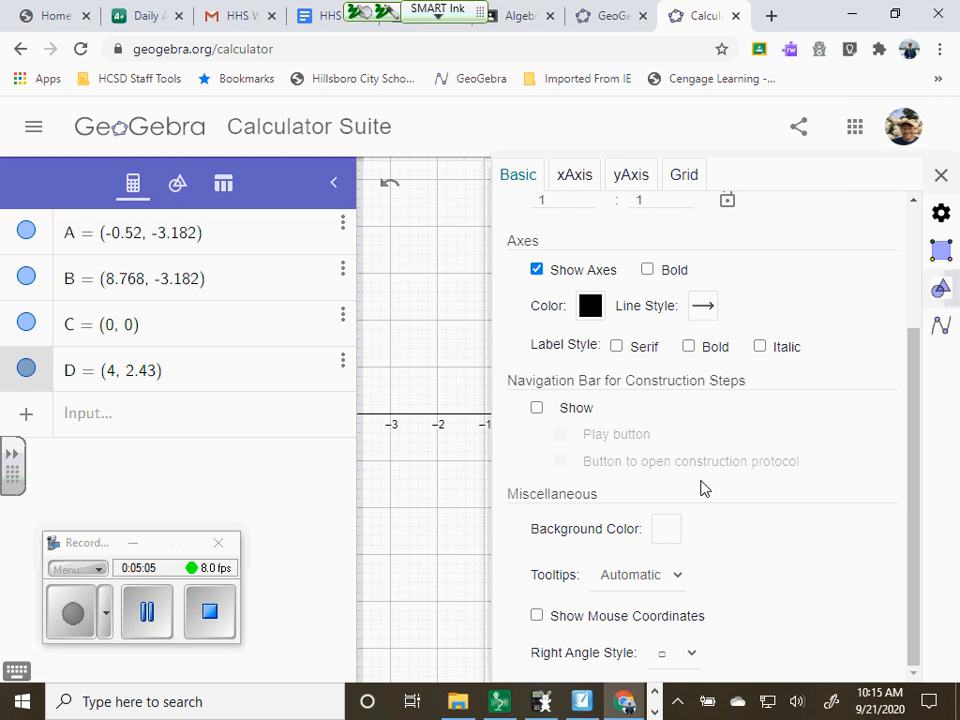
pyautogui.click(585, 178)
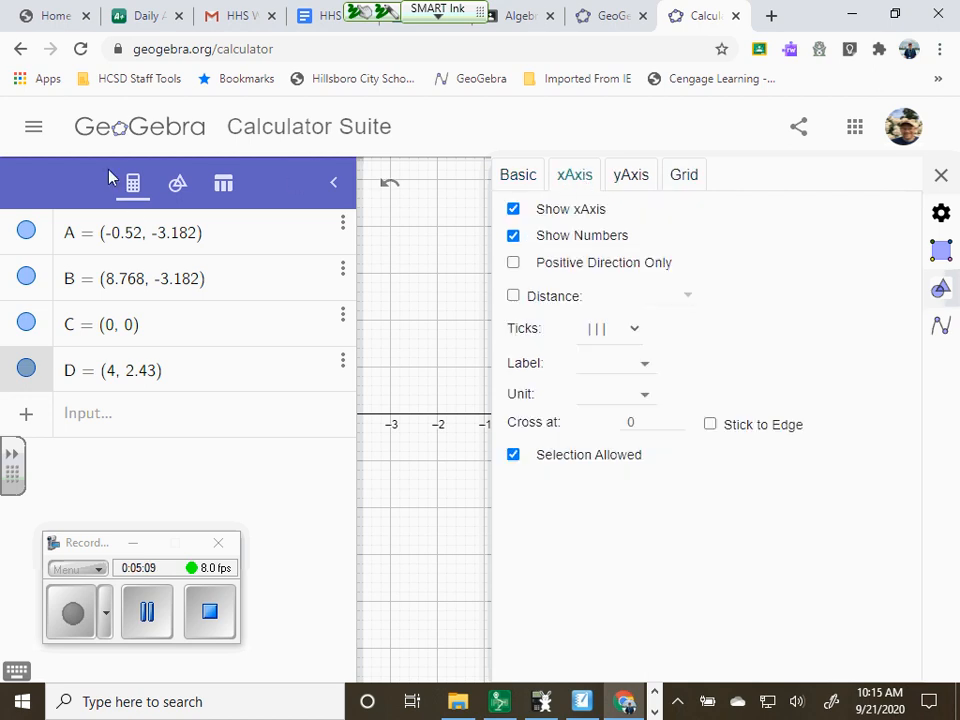
# Set the global font size to 28 pt and close the settings
pyautogui.click(31, 128)
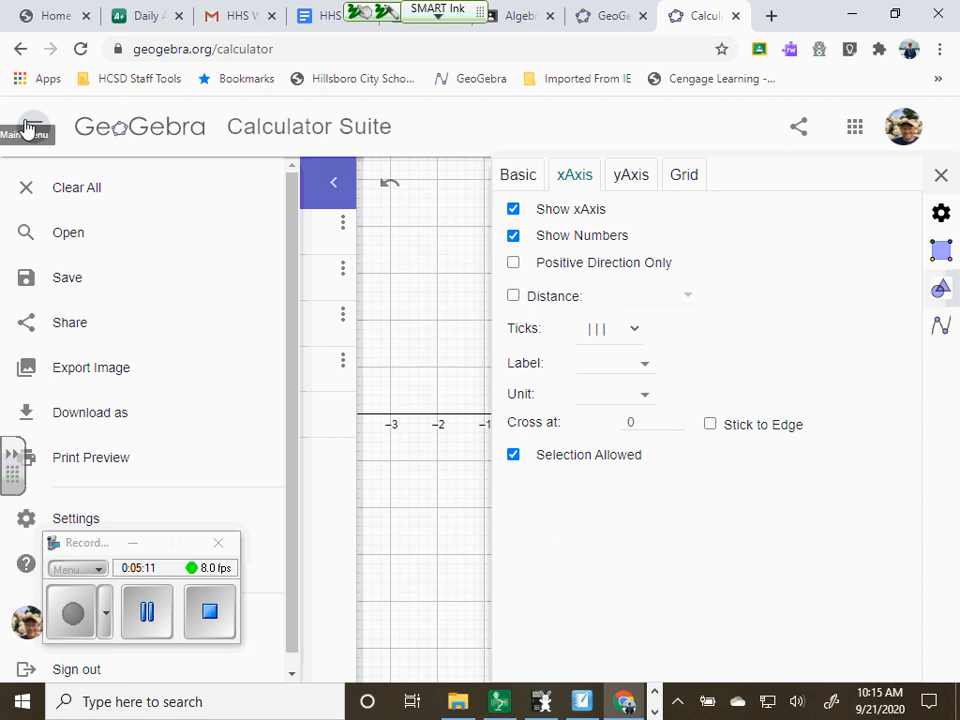
pyautogui.click(30, 127)
pyautogui.click(30, 127)
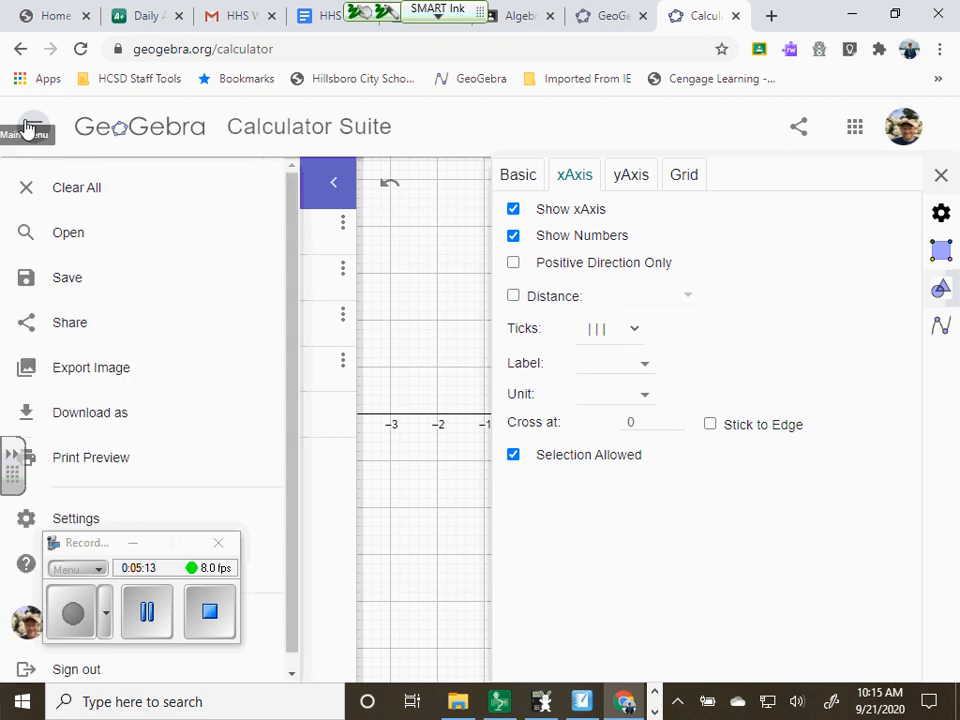
pyautogui.click(99, 518)
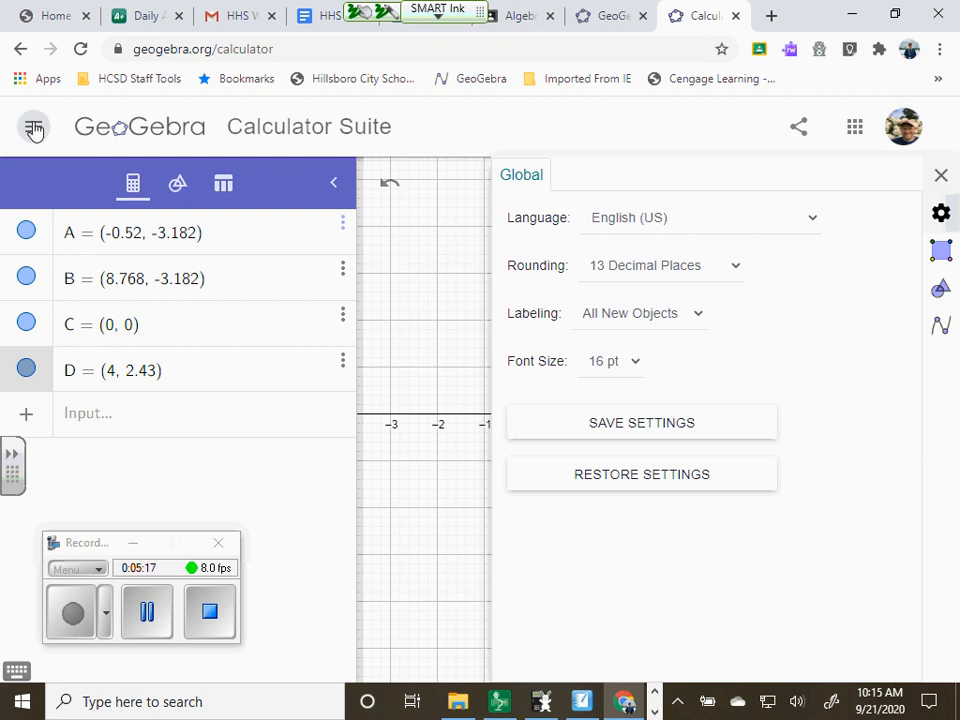
pyautogui.click(632, 362)
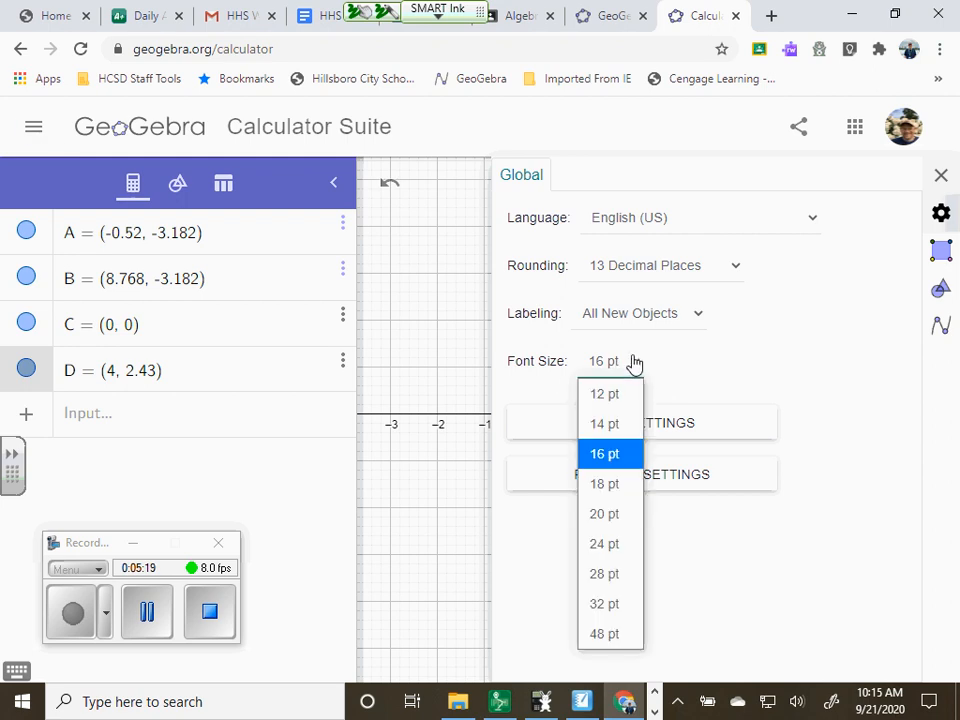
pyautogui.click(627, 580)
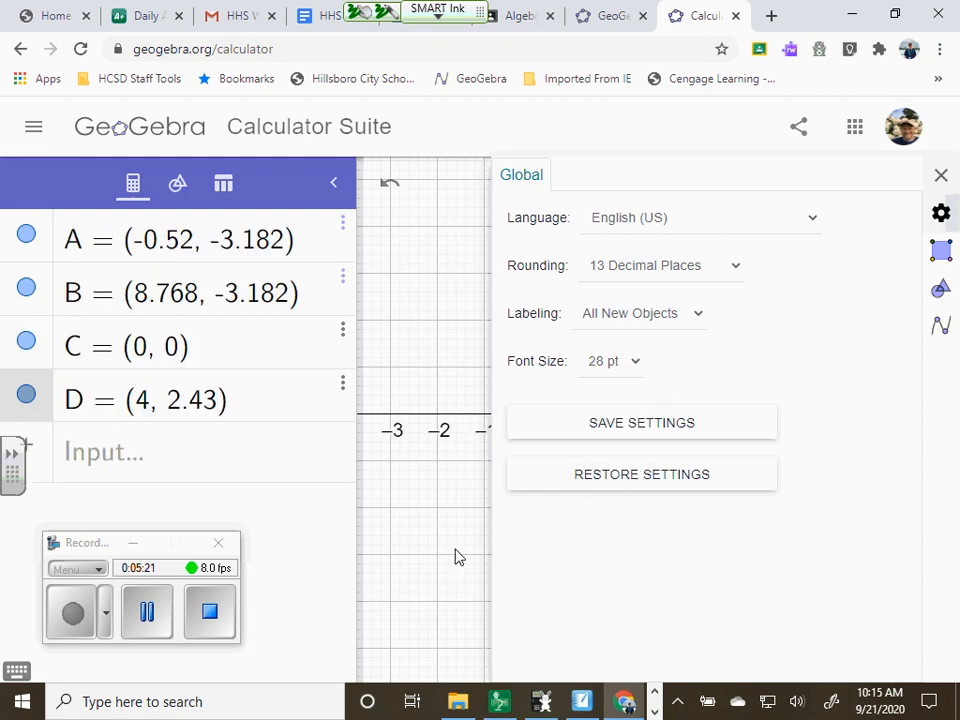
pyautogui.click(941, 176)
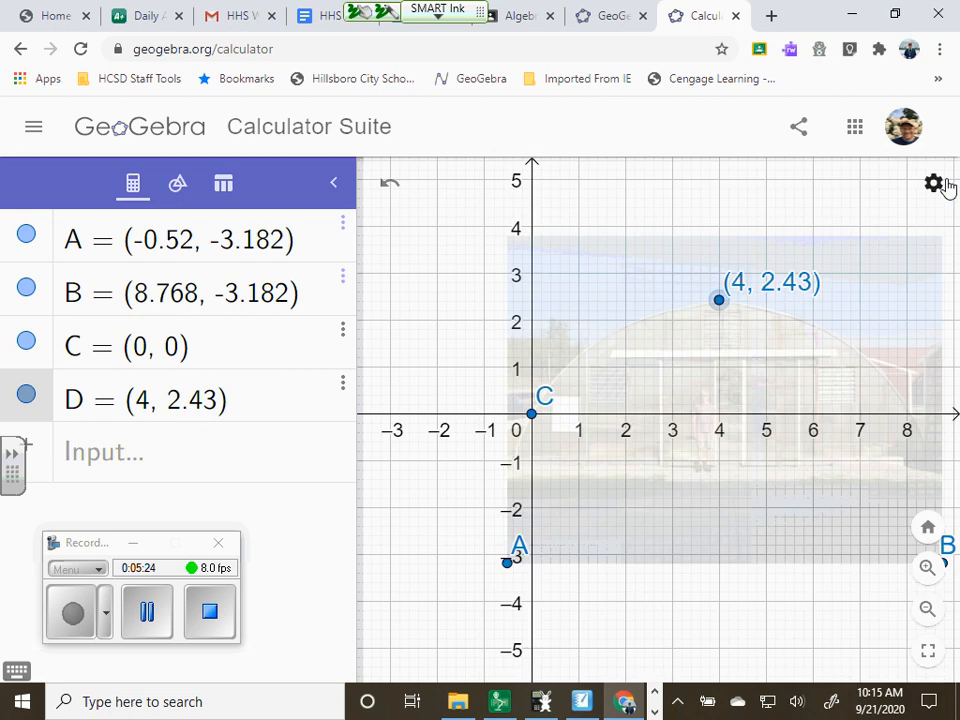
# Set the label of the point at the origin to show its Value, and close the settings
pyautogui.rightClick(533, 417)
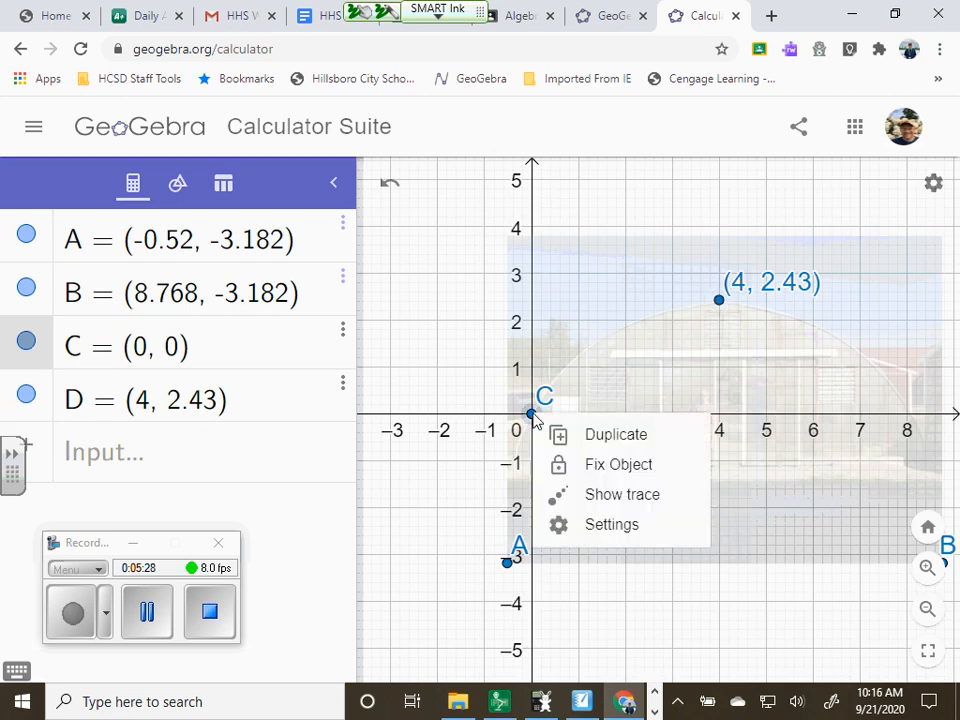
pyautogui.click(611, 525)
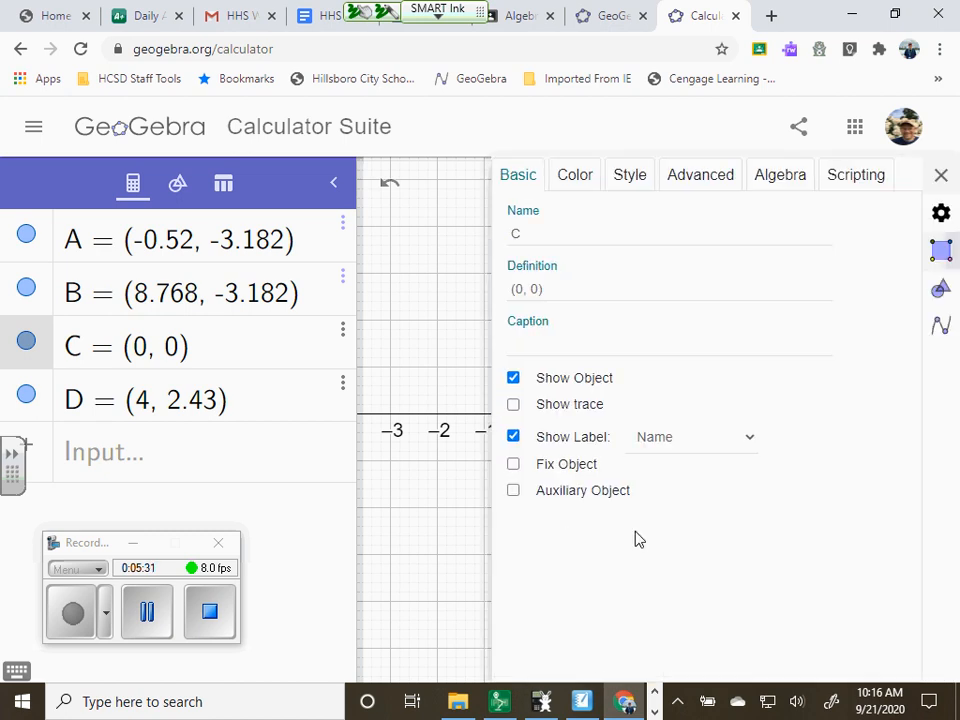
pyautogui.click(748, 440)
pyautogui.click(730, 540)
pyautogui.click(941, 176)
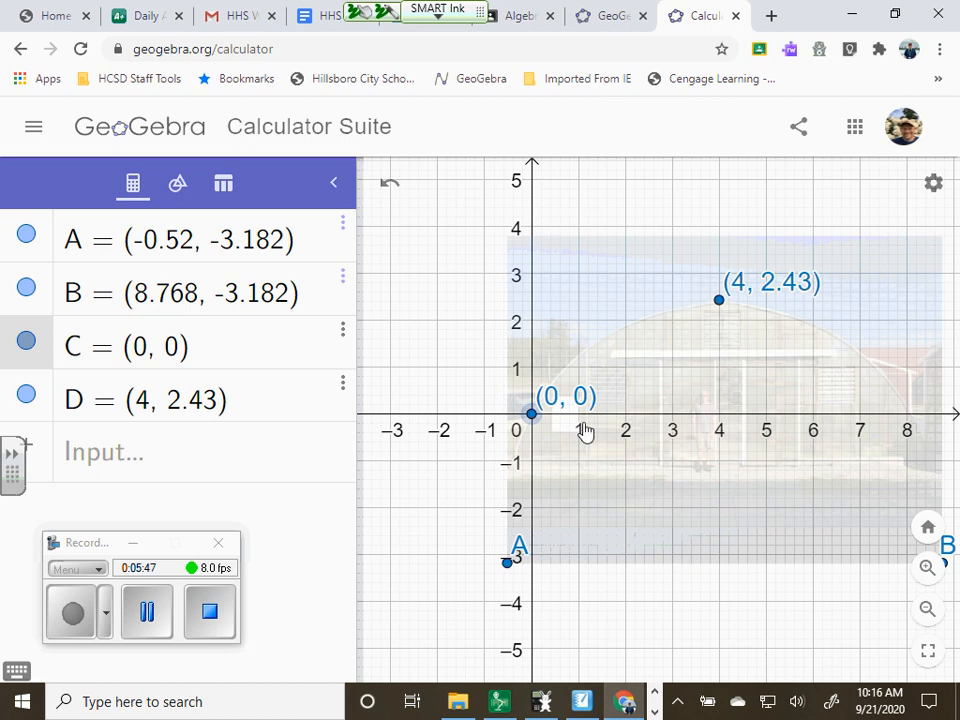
# Raise the greenhouse image's opacity moderately, keeping the grid visible through it, and close its settings
pyautogui.rightClick(862, 302)
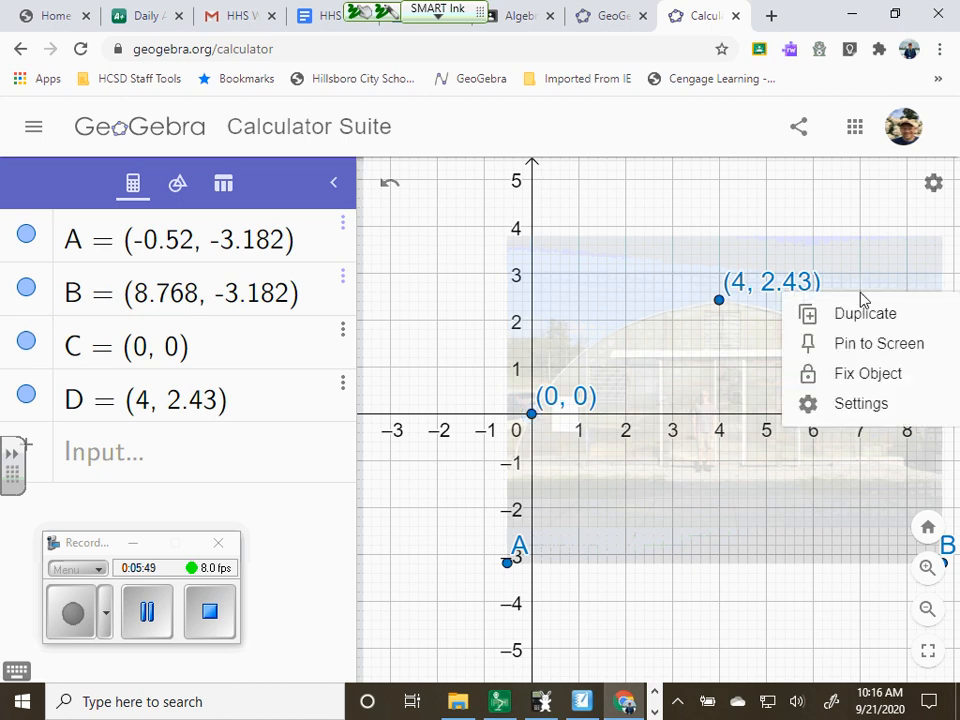
pyautogui.click(874, 401)
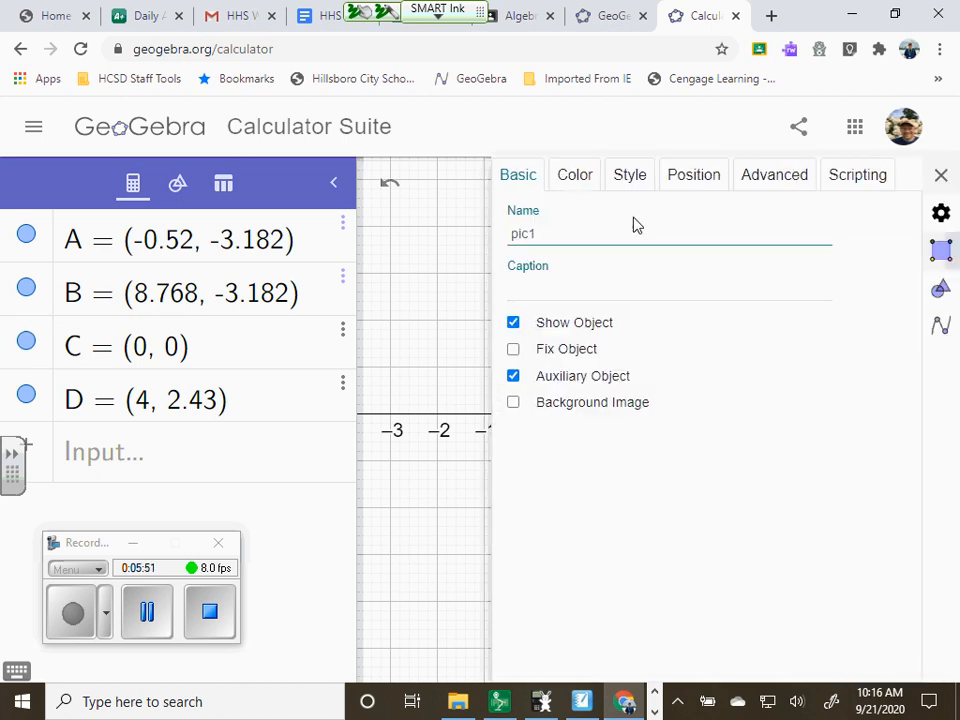
pyautogui.click(575, 176)
pyautogui.moveTo(613, 227); pyautogui.dragTo(636, 229)
pyautogui.click(940, 176)
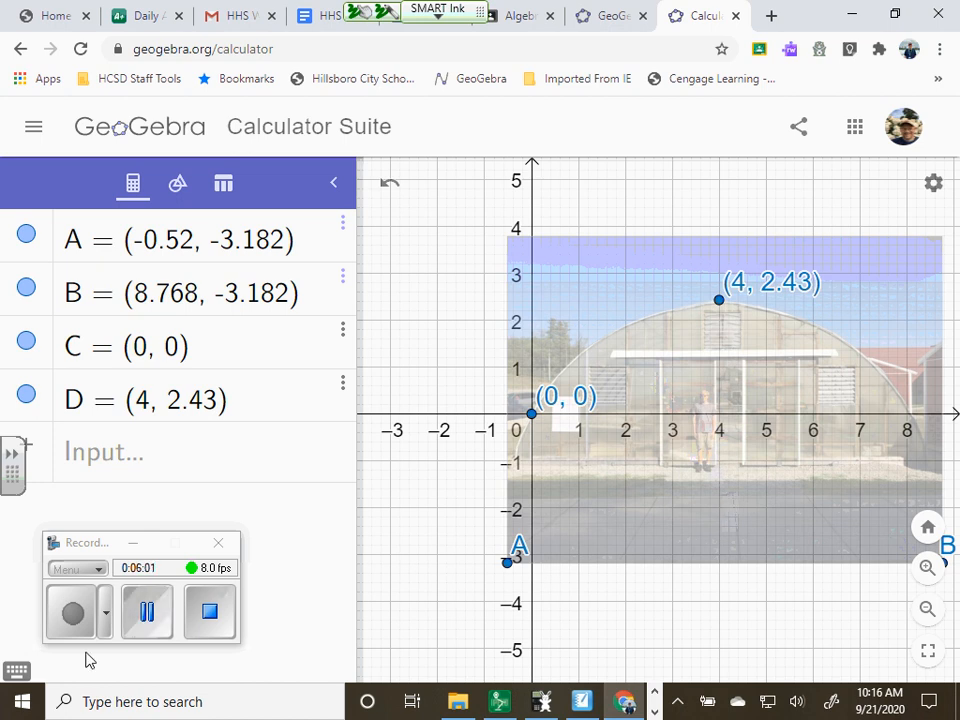
pyautogui.click(147, 612)
pyautogui.click(77, 617)
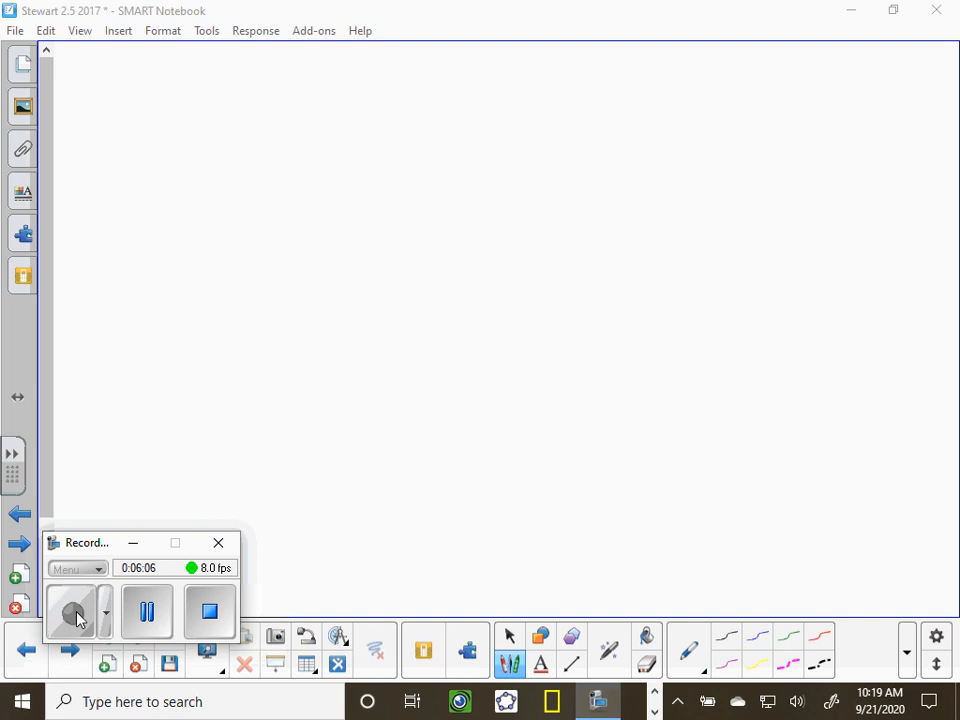
# Handwrite the vertex form y = a(x − h)² + k near the top of the blank notebook page
pyautogui.click(404, 149)
pyautogui.moveTo(375, 119)
pyautogui.mouseDown()
pyautogui.moveTo(389, 151)
pyautogui.moveTo(437, 145)
pyautogui.moveTo(375, 186)
pyautogui.mouseUp()
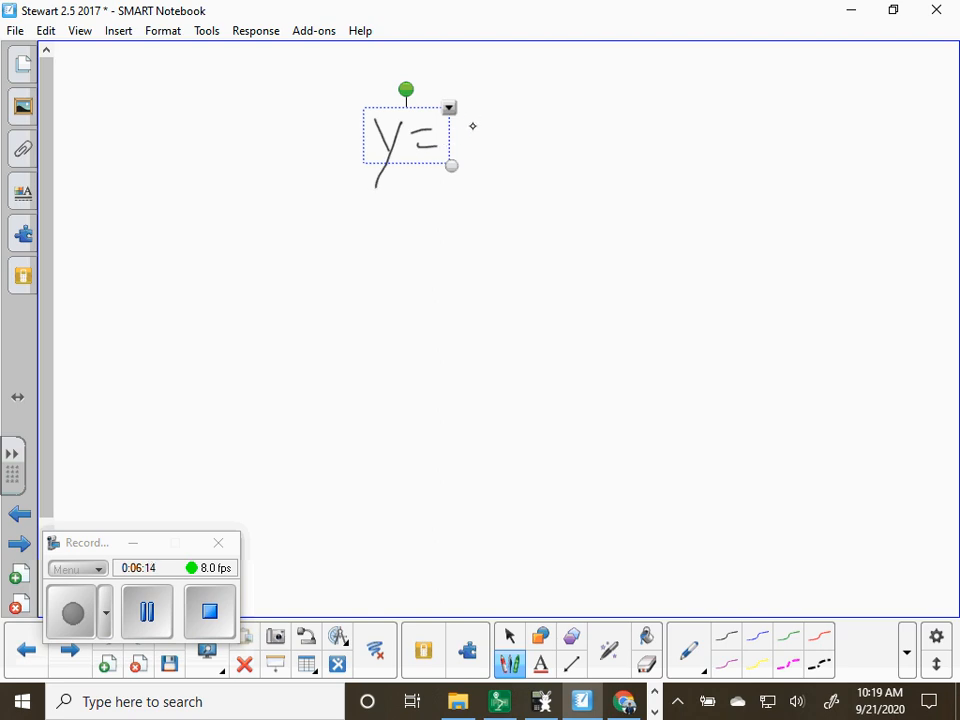
pyautogui.moveTo(469, 131); pyautogui.dragTo(470, 157)
pyautogui.moveTo(500, 112)
pyautogui.mouseDown()
pyautogui.moveTo(493, 172)
pyautogui.moveTo(522, 168)
pyautogui.mouseUp()
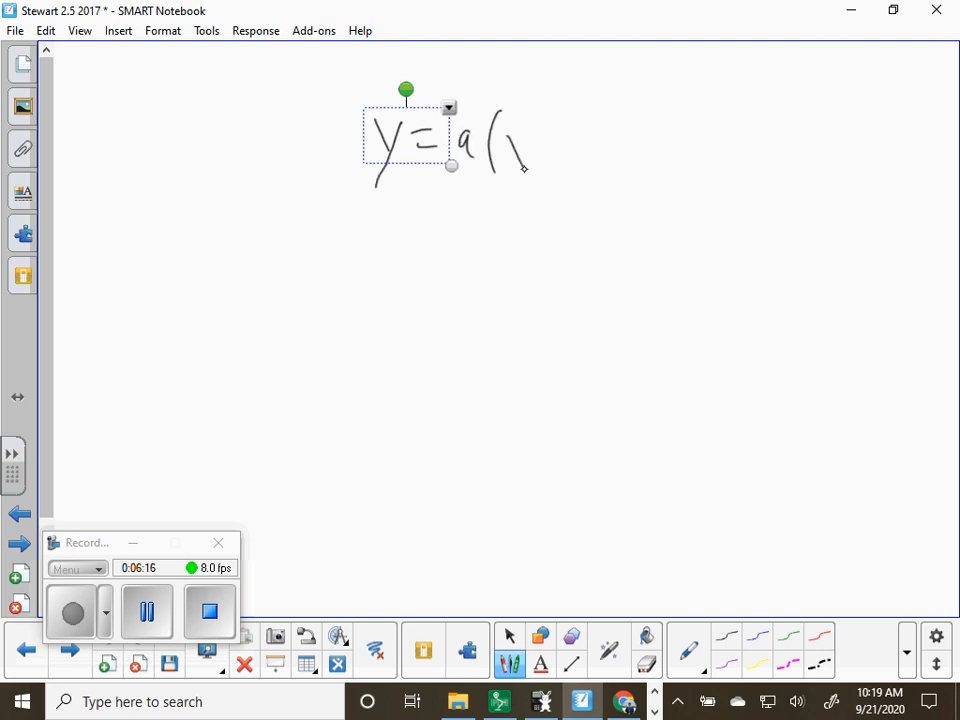
pyautogui.moveTo(567, 113); pyautogui.dragTo(586, 172)
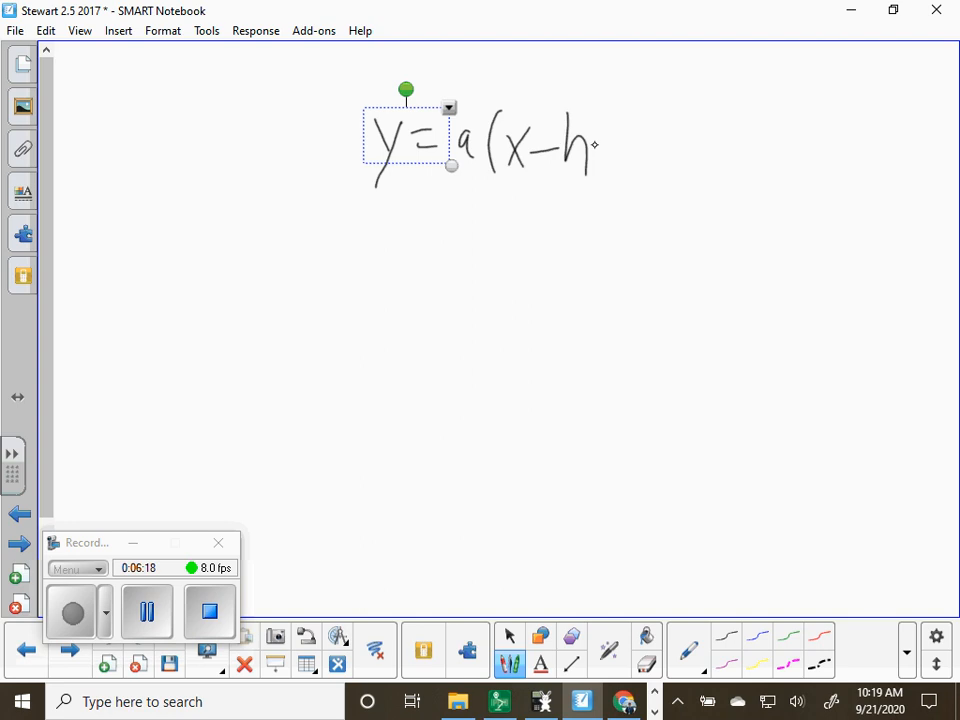
pyautogui.moveTo(593, 106); pyautogui.dragTo(588, 189)
pyautogui.moveTo(617, 96)
pyautogui.mouseDown()
pyautogui.moveTo(653, 175)
pyautogui.moveTo(683, 151)
pyautogui.moveTo(695, 170)
pyautogui.mouseUp()
pyautogui.moveTo(712, 118); pyautogui.dragTo(731, 176)
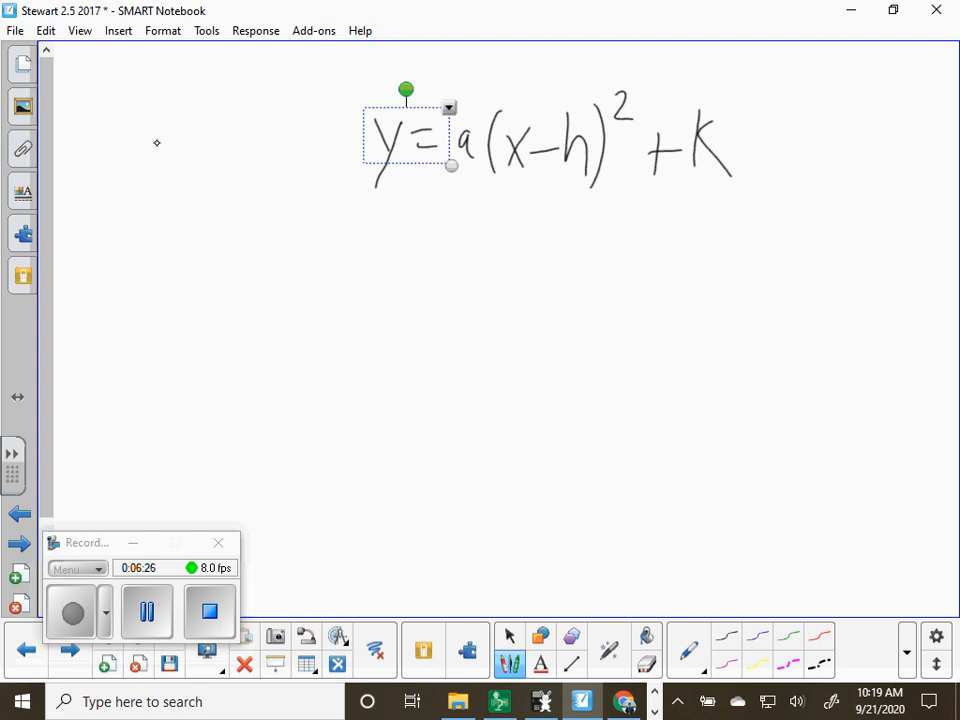
# Handwrite the point (0, 0) beside the vertex form, with x and y above its coordinates
pyautogui.moveTo(149, 142)
pyautogui.mouseDown()
pyautogui.moveTo(161, 166)
pyautogui.moveTo(201, 140)
pyautogui.mouseUp()
pyautogui.moveTo(144, 124); pyautogui.dragTo(142, 196)
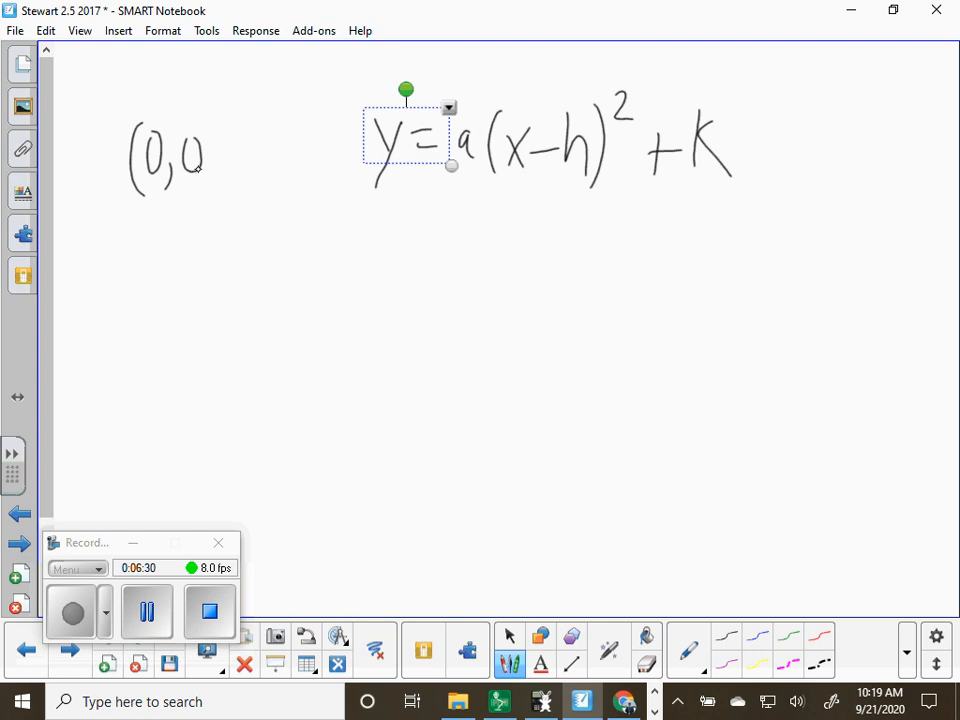
pyautogui.moveTo(203, 123); pyautogui.dragTo(205, 191)
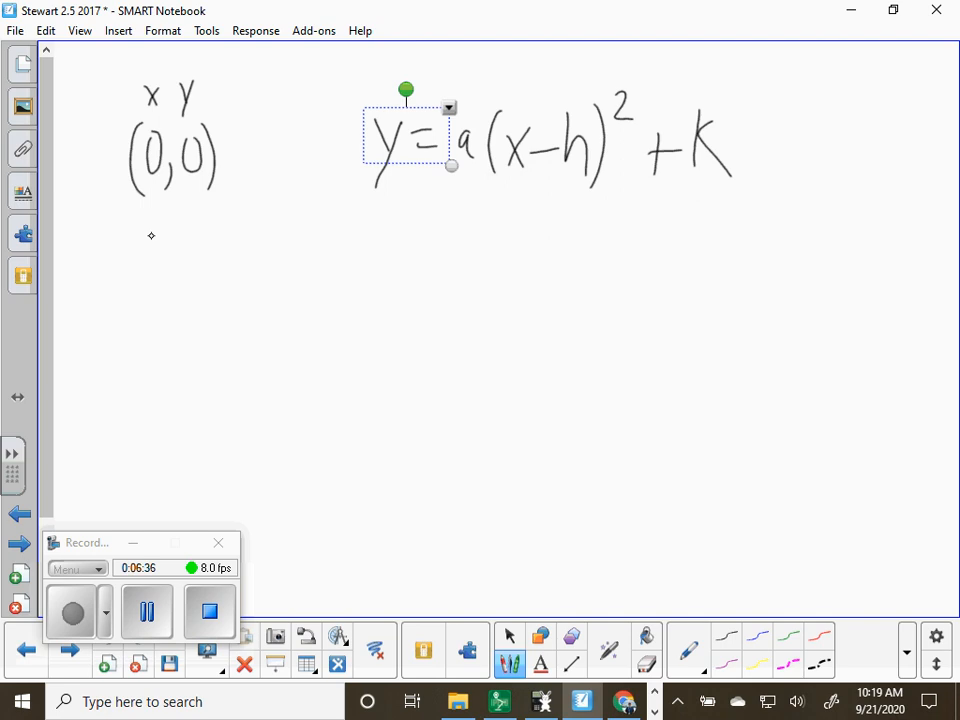
# Handwrite the vertex (4, 2.43) below the point (0, 0), with (h, k) written underneath it
pyautogui.moveTo(151, 231); pyautogui.dragTo(158, 289)
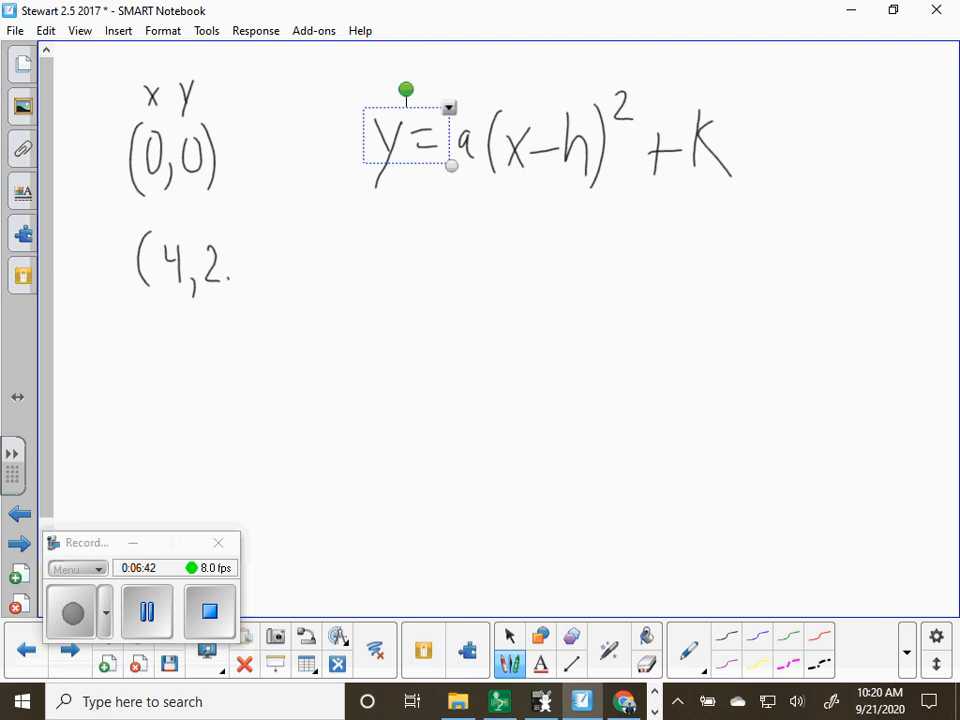
pyautogui.moveTo(263, 254); pyautogui.dragTo(264, 285)
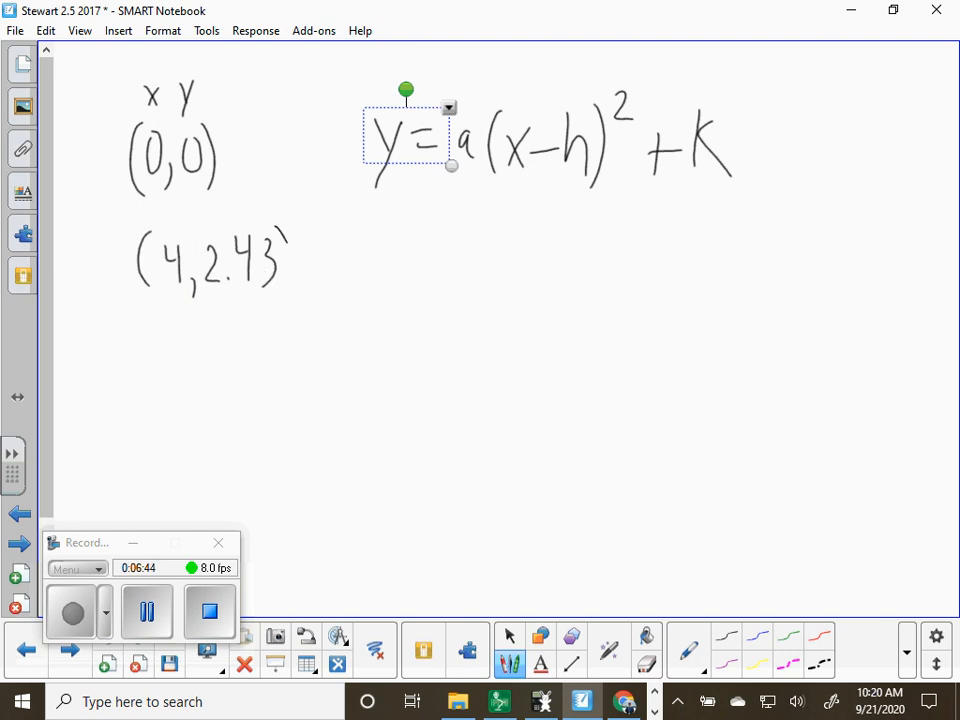
pyautogui.moveTo(287, 236); pyautogui.dragTo(291, 292)
pyautogui.moveTo(172, 328); pyautogui.dragTo(186, 352)
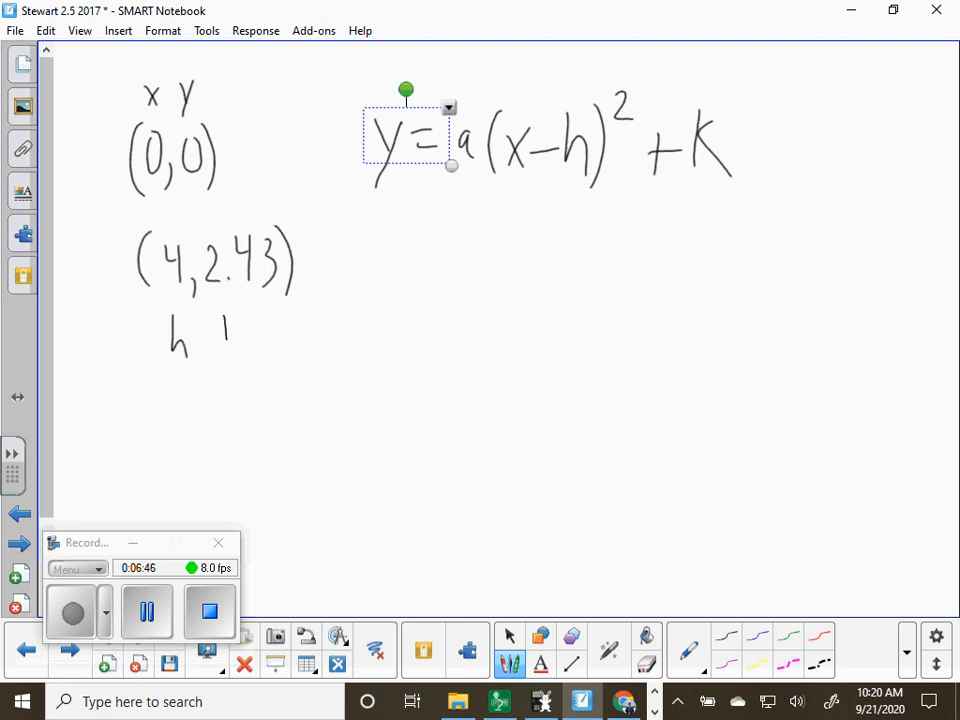
pyautogui.moveTo(144, 312); pyautogui.dragTo(142, 369)
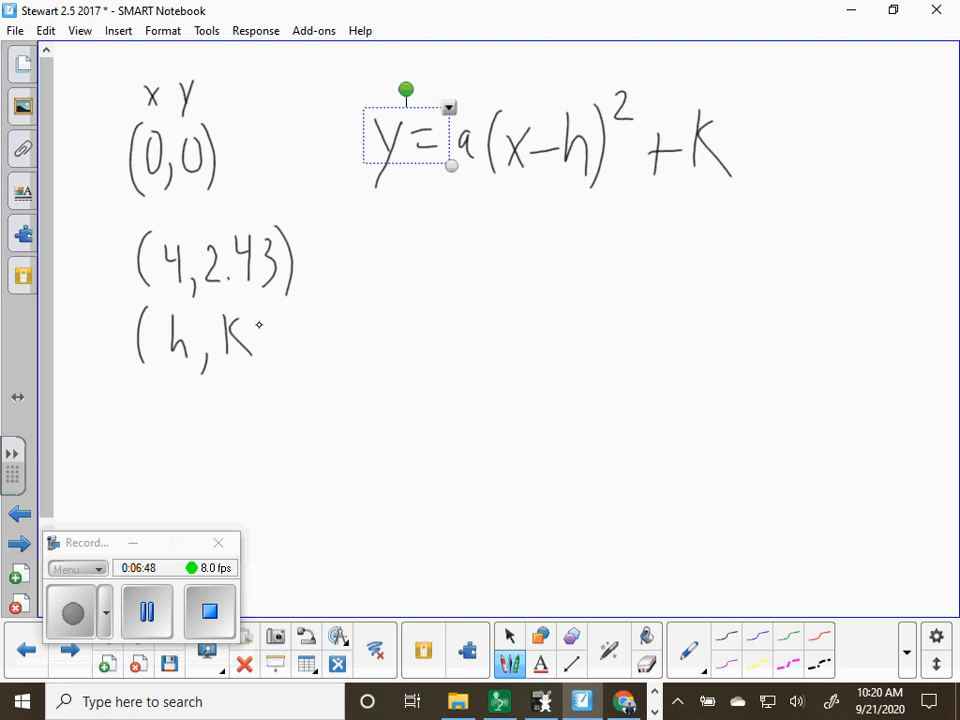
pyautogui.moveTo(261, 312); pyautogui.dragTo(265, 365)
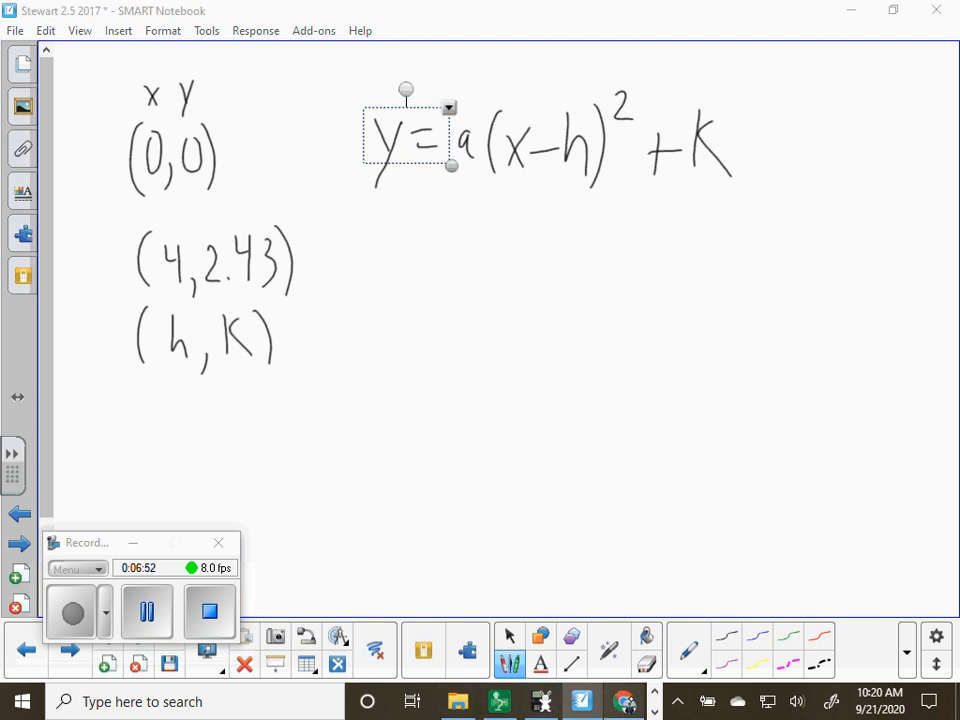
# Switch to GeoGebra to check the labelled points on the greenhouse arch, and return to the SMART Notebook page
pyautogui.click(622, 702)
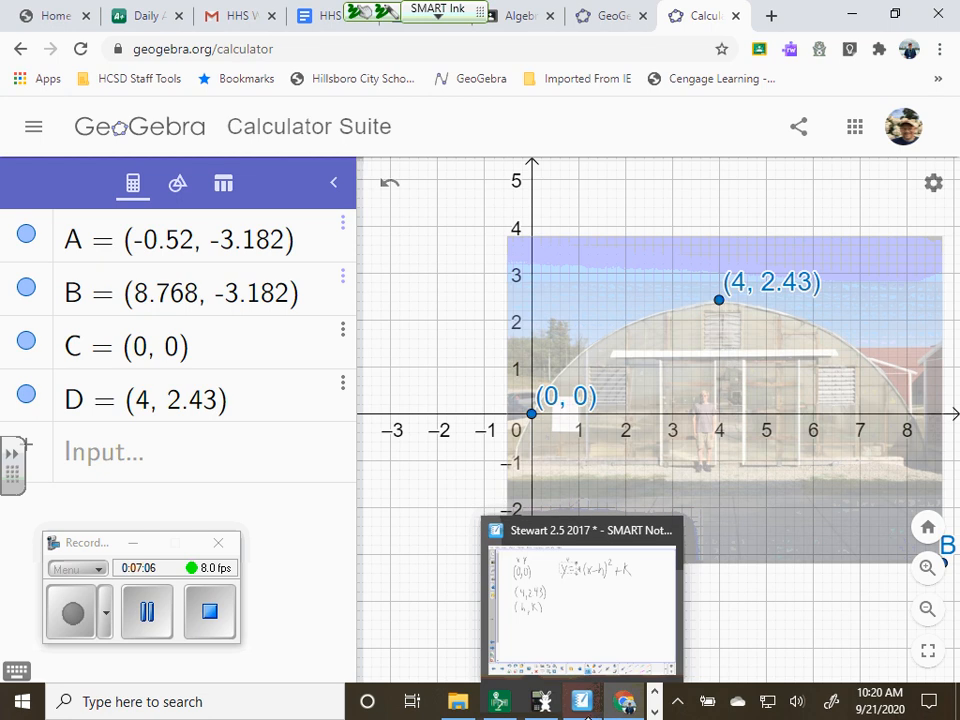
pyautogui.click(580, 705)
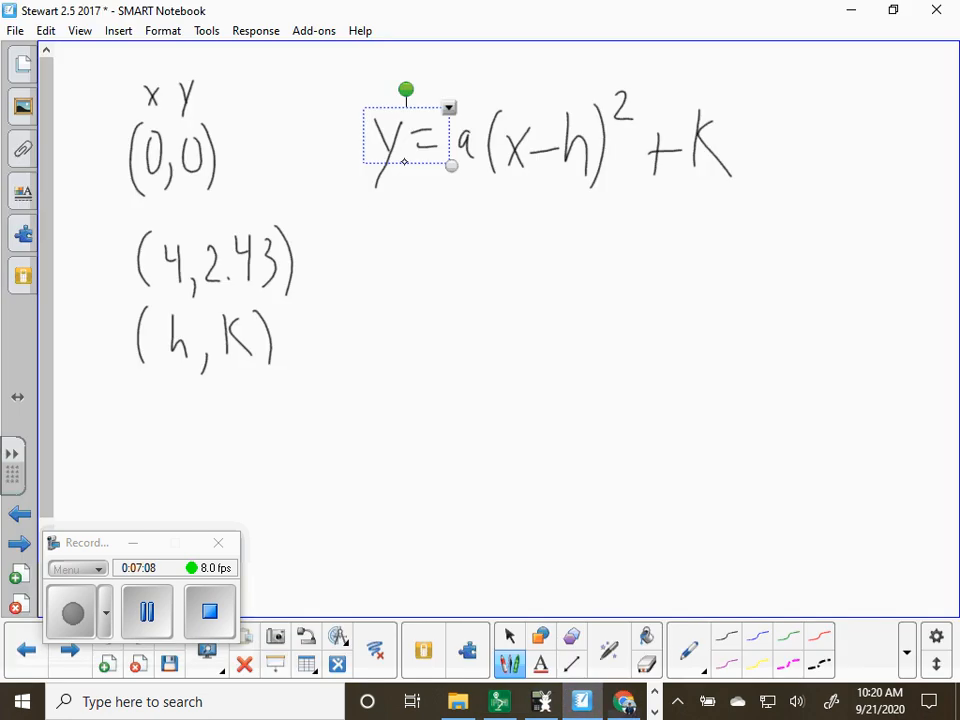
pyautogui.click(915, 91)
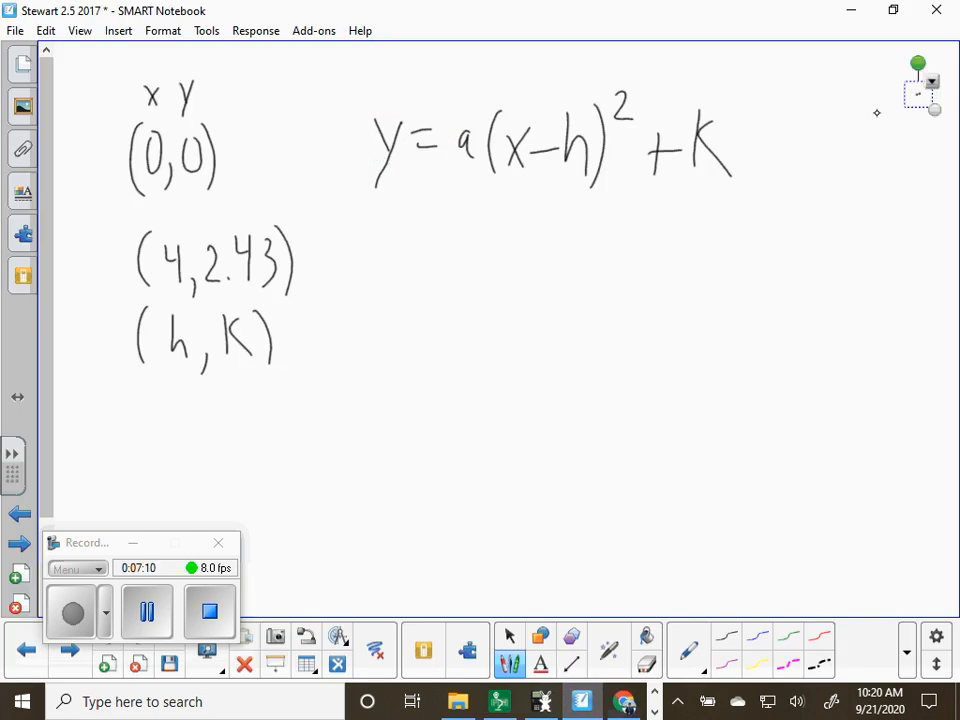
# Handwrite the substituted equation 0 = a(0 − 4)² + 2.43 below the vertex form, erasing the misplaced parenthesis
pyautogui.moveTo(402, 244); pyautogui.dragTo(433, 282)
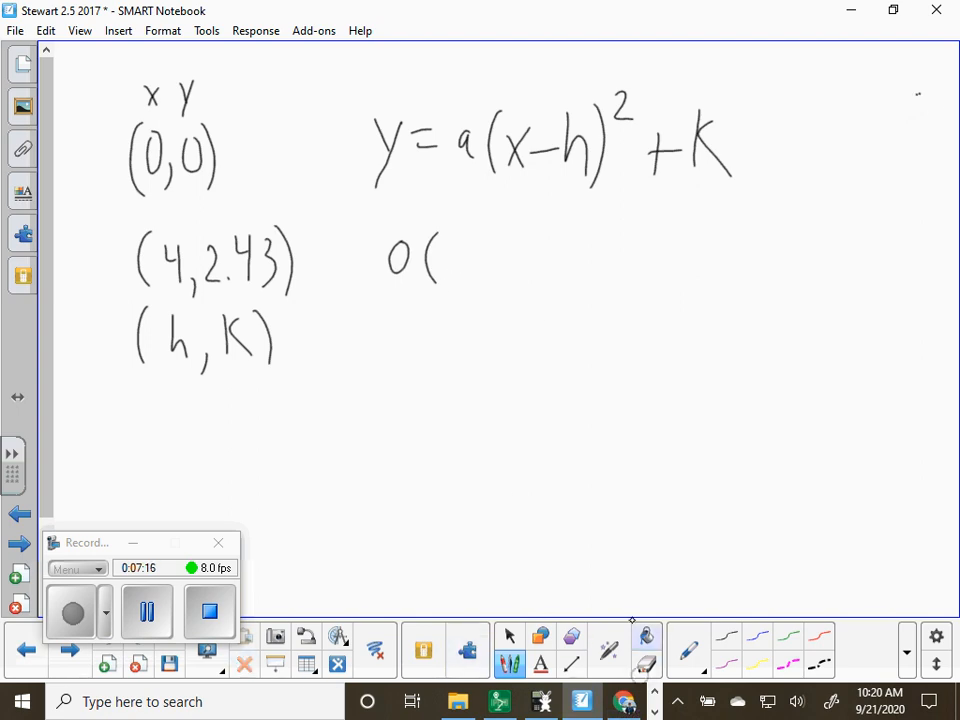
pyautogui.moveTo(441, 223); pyautogui.dragTo(444, 259)
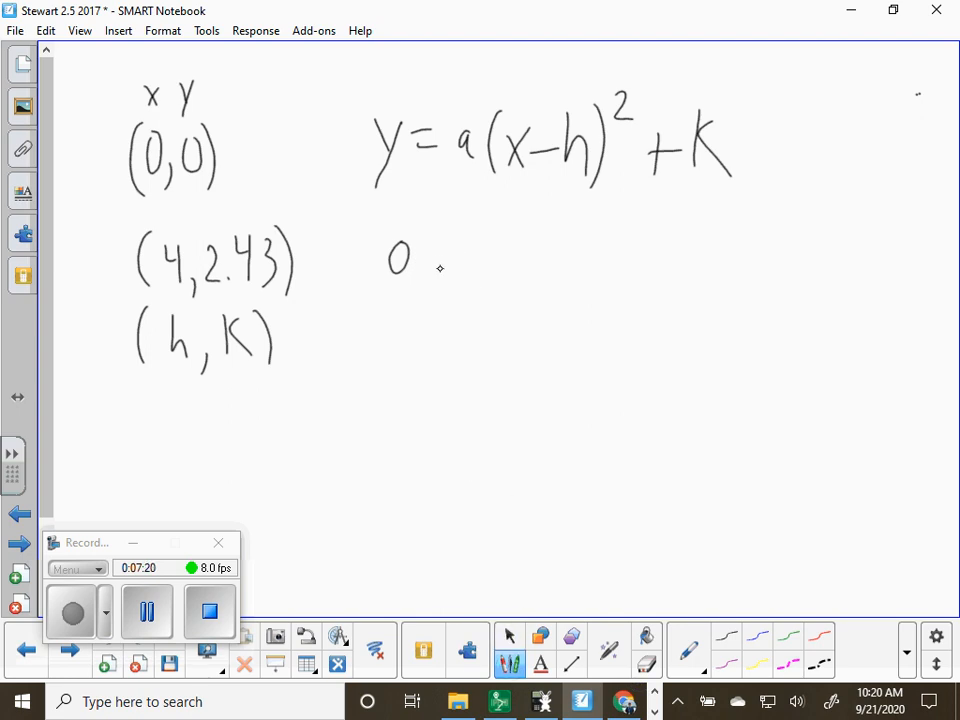
pyautogui.moveTo(427, 256); pyautogui.dragTo(446, 255)
pyautogui.moveTo(428, 268)
pyautogui.mouseDown()
pyautogui.moveTo(512, 282)
pyautogui.moveTo(533, 274)
pyautogui.moveTo(537, 250)
pyautogui.mouseUp()
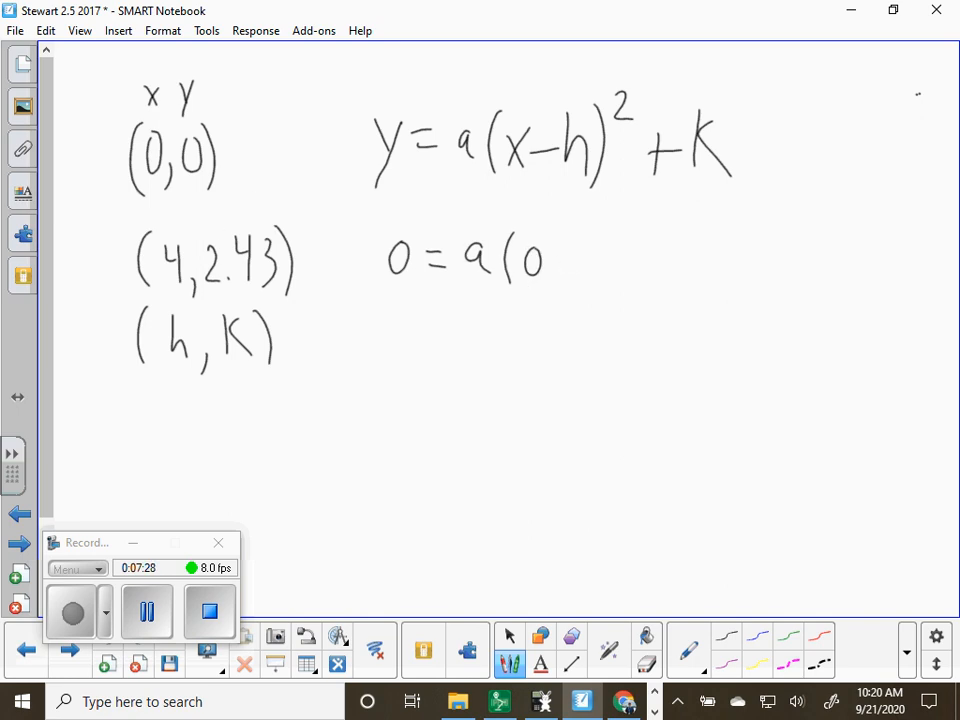
pyautogui.moveTo(561, 263)
pyautogui.mouseDown()
pyautogui.moveTo(601, 270)
pyautogui.moveTo(596, 291)
pyautogui.mouseUp()
pyautogui.moveTo(615, 240)
pyautogui.mouseDown()
pyautogui.moveTo(617, 293)
pyautogui.moveTo(640, 228)
pyautogui.moveTo(661, 278)
pyautogui.moveTo(676, 270)
pyautogui.moveTo(709, 281)
pyautogui.moveTo(748, 269)
pyautogui.moveTo(745, 282)
pyautogui.mouseUp()
pyautogui.moveTo(757, 251); pyautogui.dragTo(757, 286)
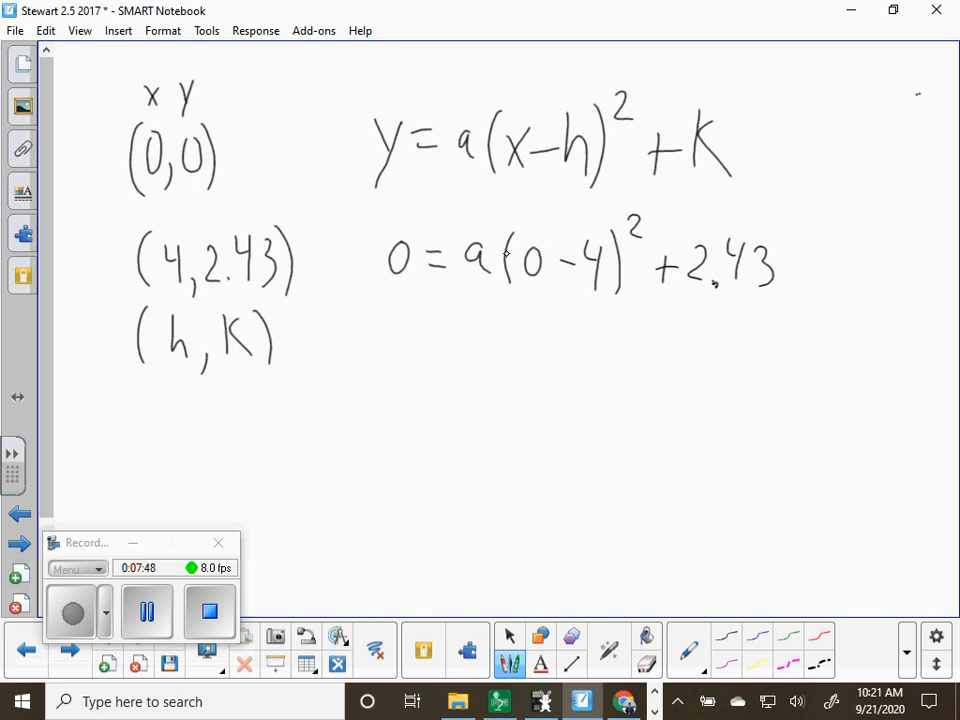
# Handwrite the simplified equation 0 = 16a + 2.43 below the substituted equation
pyautogui.moveTo(504, 330)
pyautogui.mouseDown()
pyautogui.moveTo(503, 369)
pyautogui.moveTo(513, 352)
pyautogui.moveTo(546, 371)
pyautogui.moveTo(576, 368)
pyautogui.mouseUp()
pyautogui.moveTo(565, 355)
pyautogui.mouseDown()
pyautogui.moveTo(620, 367)
pyautogui.moveTo(631, 354)
pyautogui.moveTo(649, 356)
pyautogui.mouseUp()
pyautogui.click(622, 364)
pyautogui.moveTo(644, 340)
pyautogui.mouseDown()
pyautogui.moveTo(645, 373)
pyautogui.moveTo(660, 373)
pyautogui.mouseUp()
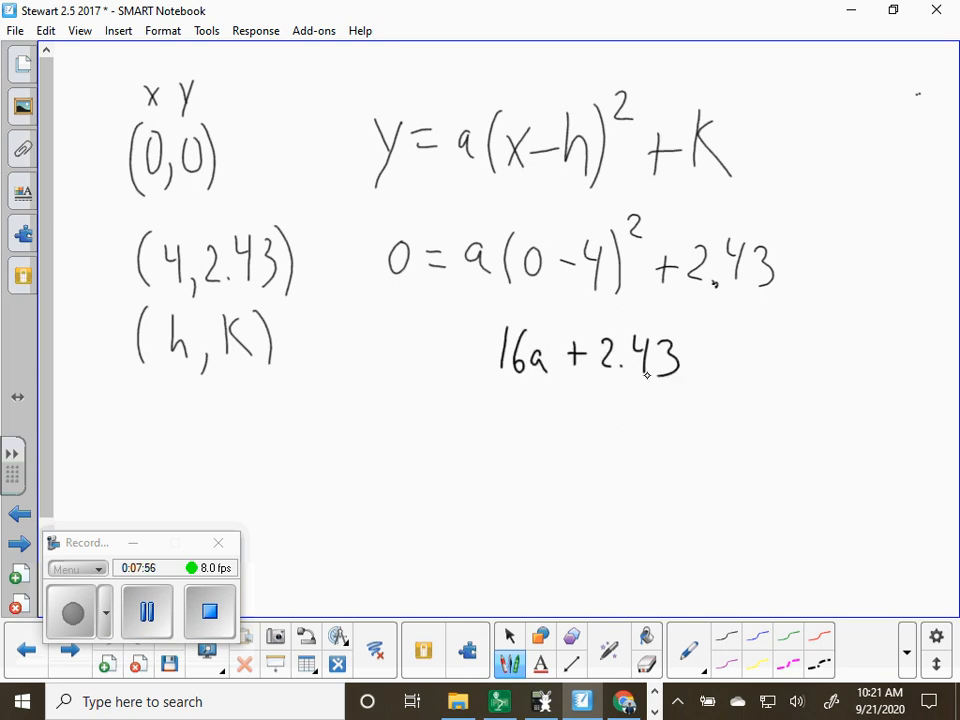
pyautogui.moveTo(455, 344)
pyautogui.mouseDown()
pyautogui.moveTo(477, 343)
pyautogui.moveTo(478, 365)
pyautogui.mouseUp()
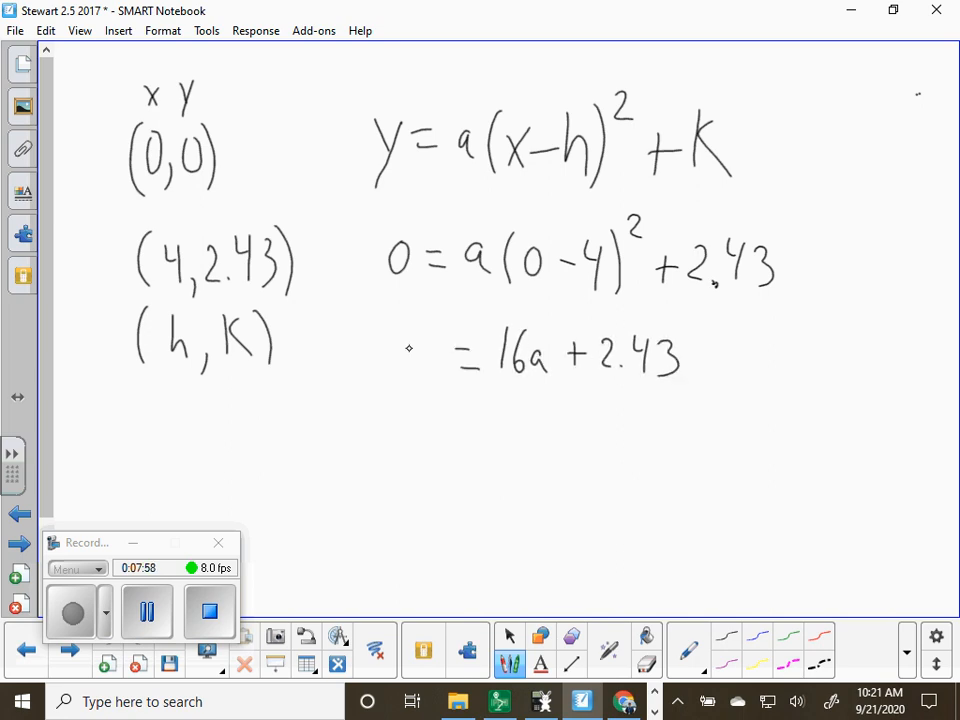
pyautogui.moveTo(411, 346)
pyautogui.mouseDown()
pyautogui.moveTo(428, 350)
pyautogui.moveTo(412, 344)
pyautogui.mouseUp()
# Handwrite −2.43 = 16a on the following line and show both sides divided by 16
pyautogui.moveTo(382, 424)
pyautogui.mouseDown()
pyautogui.moveTo(394, 450)
pyautogui.moveTo(425, 456)
pyautogui.moveTo(444, 434)
pyautogui.moveTo(433, 454)
pyautogui.moveTo(493, 446)
pyautogui.moveTo(522, 460)
pyautogui.moveTo(570, 438)
pyautogui.moveTo(572, 462)
pyautogui.mouseUp()
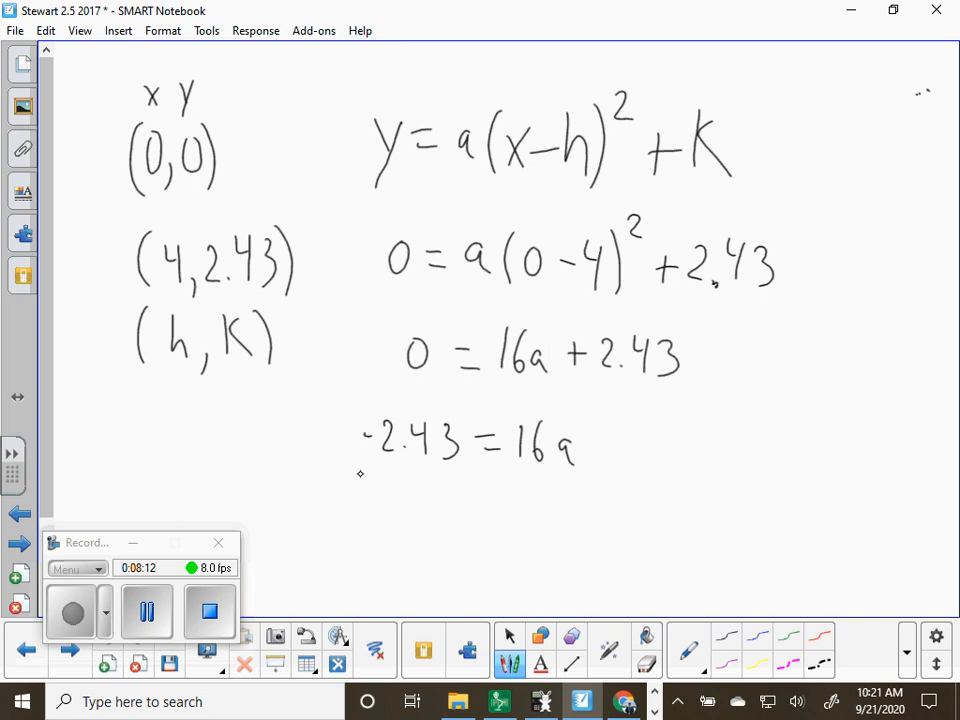
pyautogui.moveTo(359, 475)
pyautogui.mouseDown()
pyautogui.moveTo(461, 477)
pyautogui.moveTo(406, 518)
pyautogui.moveTo(425, 519)
pyautogui.mouseUp()
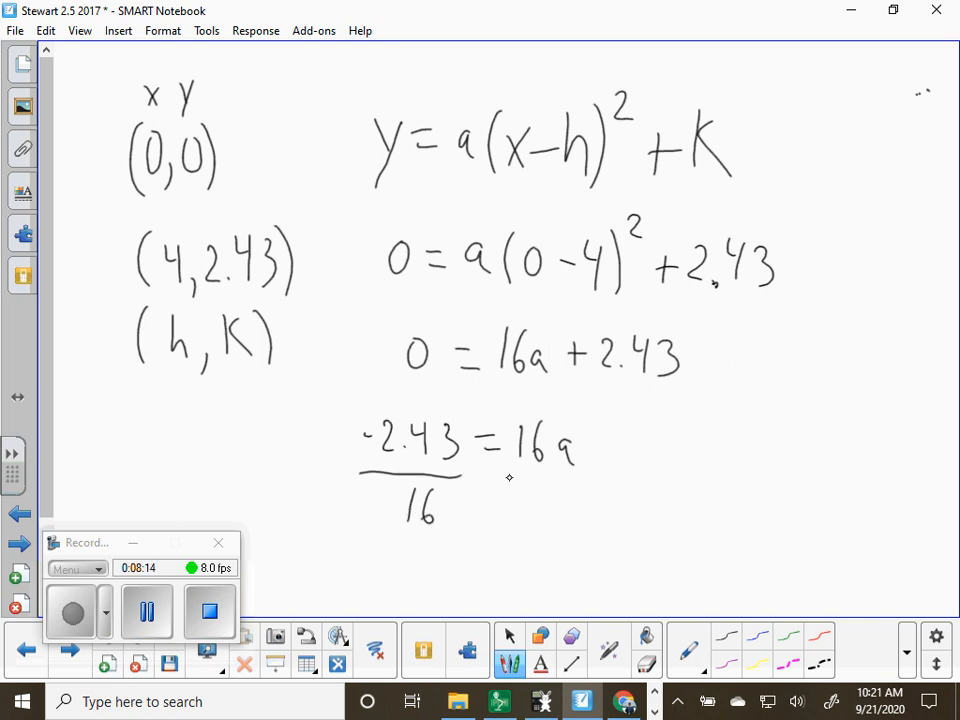
pyautogui.moveTo(505, 474); pyautogui.dragTo(579, 473)
pyautogui.moveTo(520, 497)
pyautogui.mouseDown()
pyautogui.moveTo(519, 522)
pyautogui.moveTo(537, 515)
pyautogui.mouseUp()
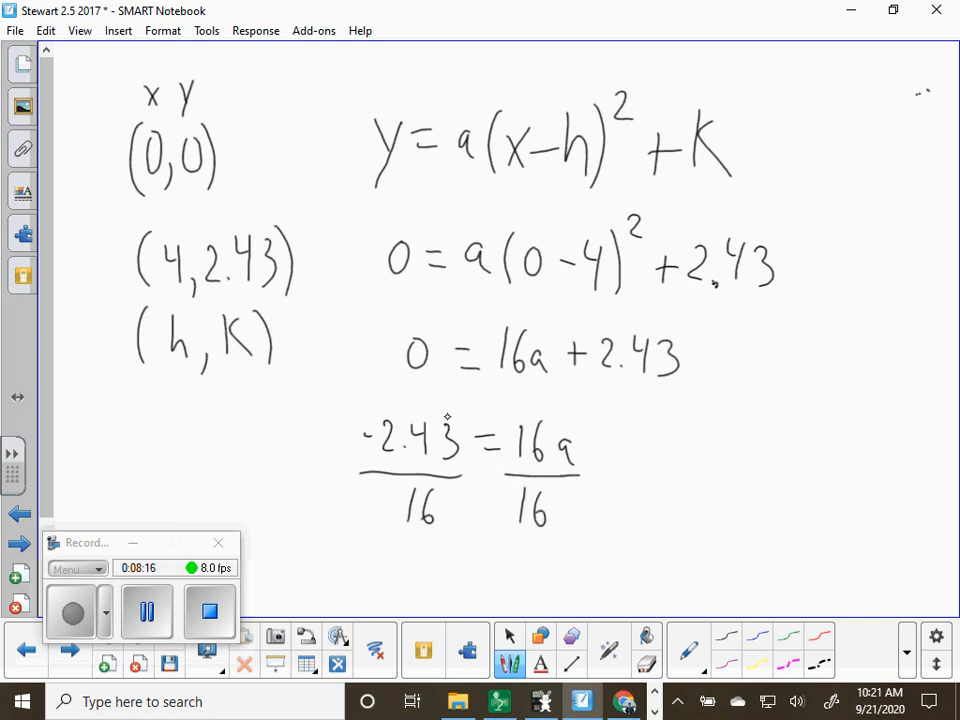
# Circle the fraction −2.43/16 and handwrite "a =" to the right of the division
pyautogui.moveTo(420, 393)
pyautogui.mouseDown()
pyautogui.moveTo(356, 440)
pyautogui.moveTo(399, 392)
pyautogui.mouseUp()
pyautogui.moveTo(670, 426)
pyautogui.mouseDown()
pyautogui.moveTo(656, 432)
pyautogui.moveTo(674, 450)
pyautogui.moveTo(716, 436)
pyautogui.mouseUp()
pyautogui.moveTo(684, 451); pyautogui.dragTo(716, 450)
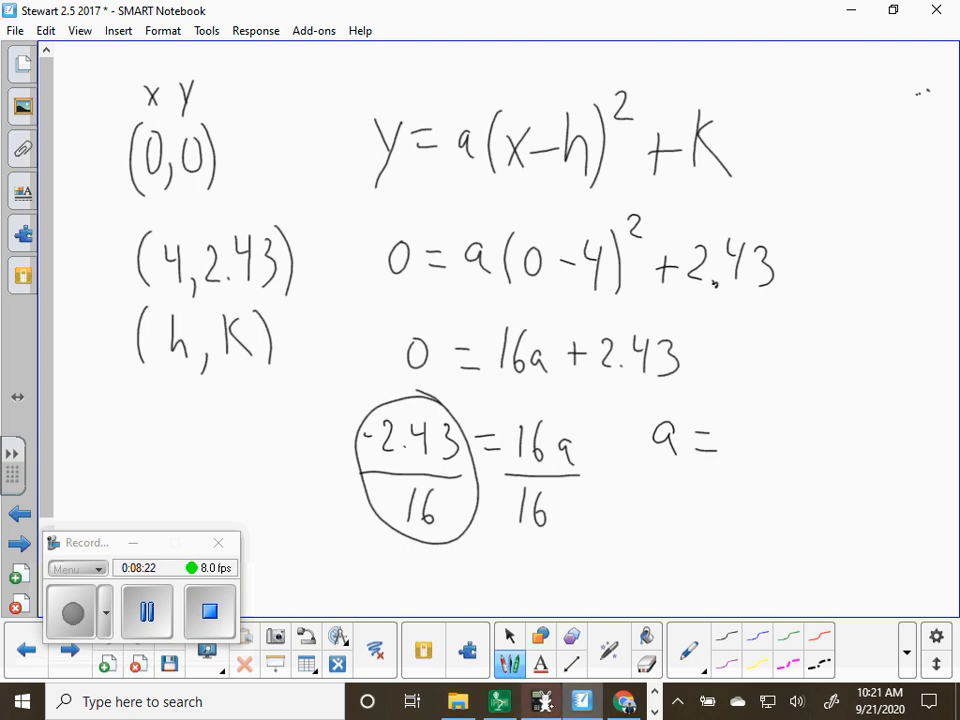
# Open the TI-84 calculator, clear its screen and calculate −2.43/16
pyautogui.click(545, 704)
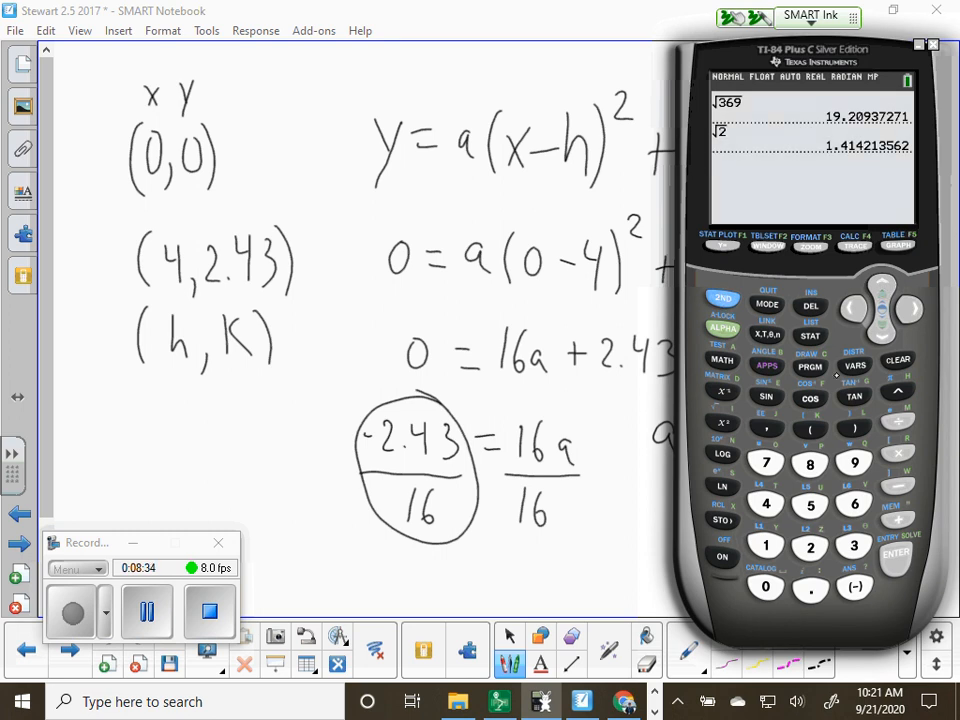
pyautogui.click(898, 361)
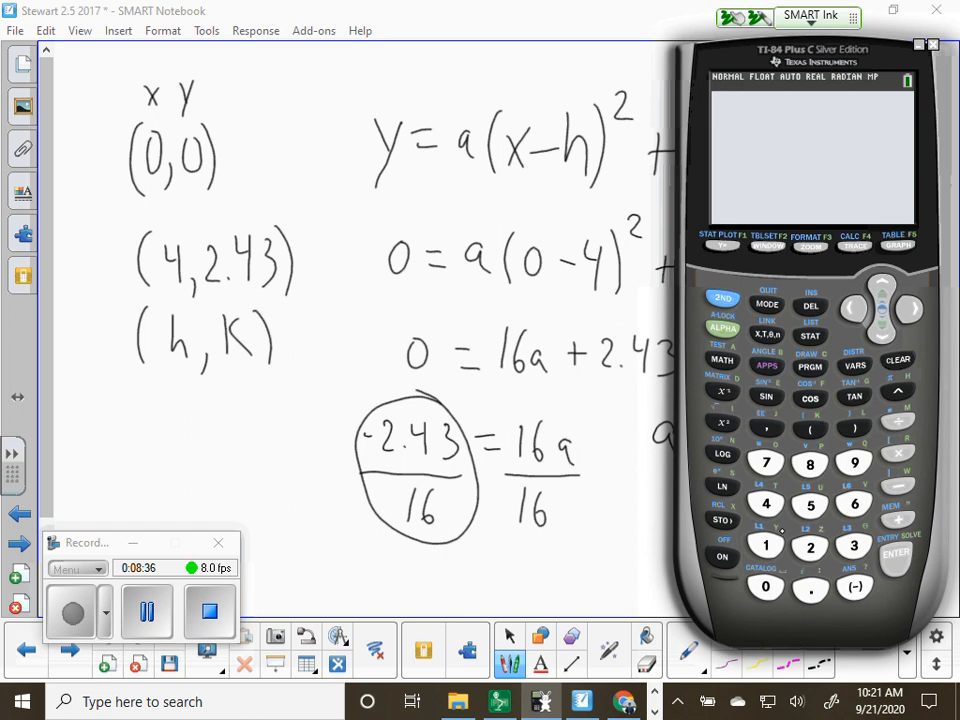
pyautogui.click(855, 588)
pyautogui.click(810, 547)
pyautogui.click(810, 590)
pyautogui.click(770, 507)
pyautogui.click(854, 546)
pyautogui.click(898, 420)
pyautogui.click(767, 540)
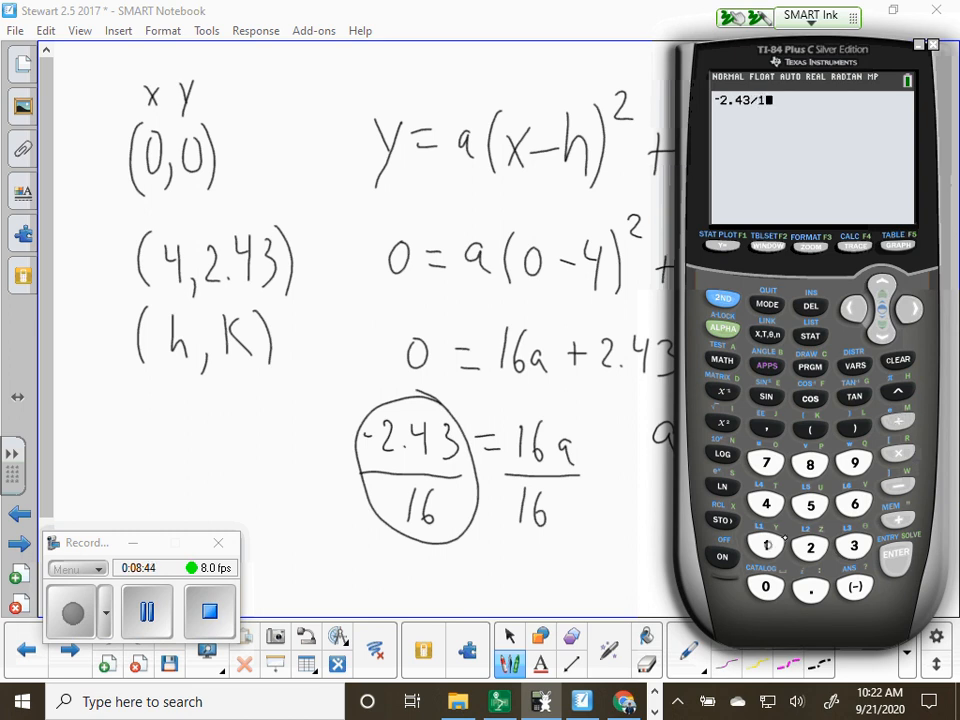
pyautogui.click(854, 504)
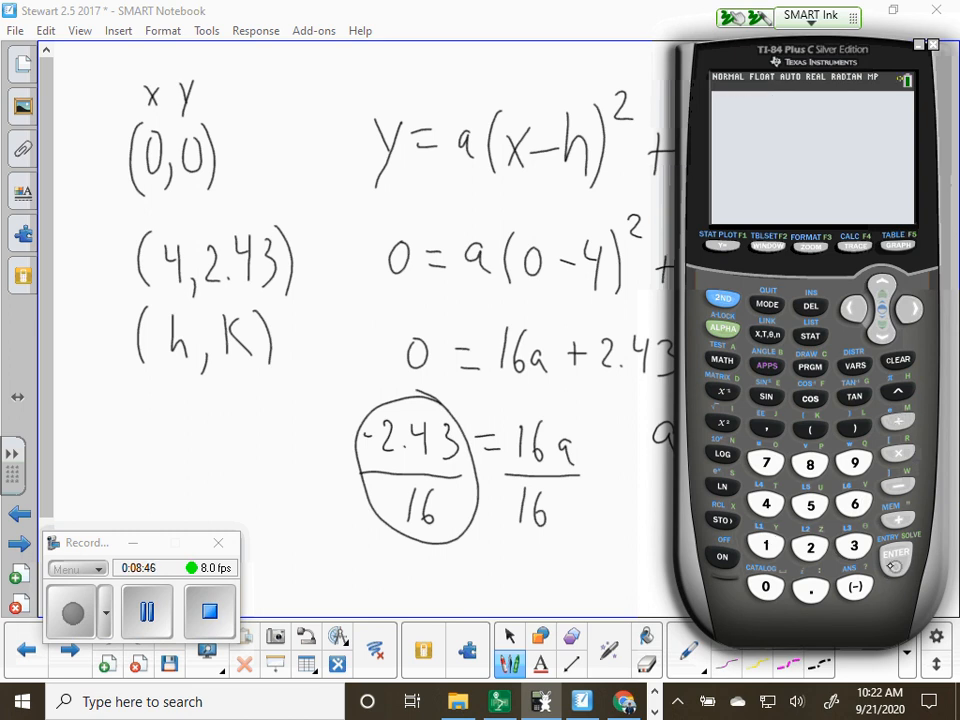
pyautogui.click(888, 562)
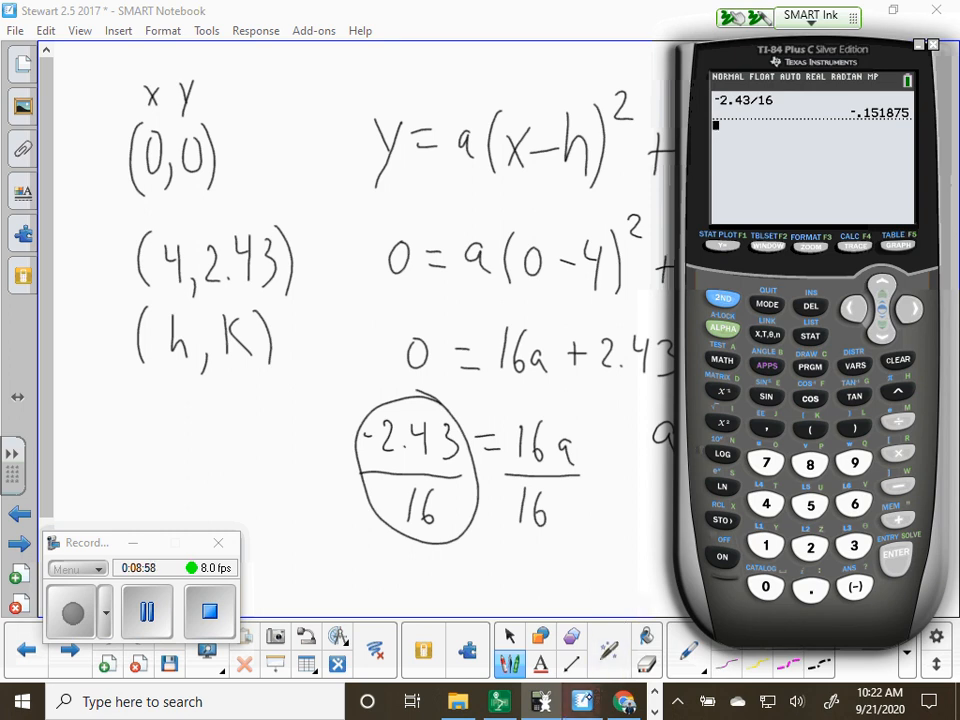
# Return to the notebook page, complete the line as a = −0.152 and circle it
pyautogui.click(588, 697)
pyautogui.moveTo(740, 436)
pyautogui.mouseDown()
pyautogui.moveTo(769, 432)
pyautogui.moveTo(789, 455)
pyautogui.moveTo(824, 460)
pyautogui.moveTo(832, 427)
pyautogui.moveTo(868, 468)
pyautogui.moveTo(665, 348)
pyautogui.moveTo(830, 515)
pyautogui.moveTo(805, 407)
pyautogui.mouseUp()
pyautogui.click(782, 452)
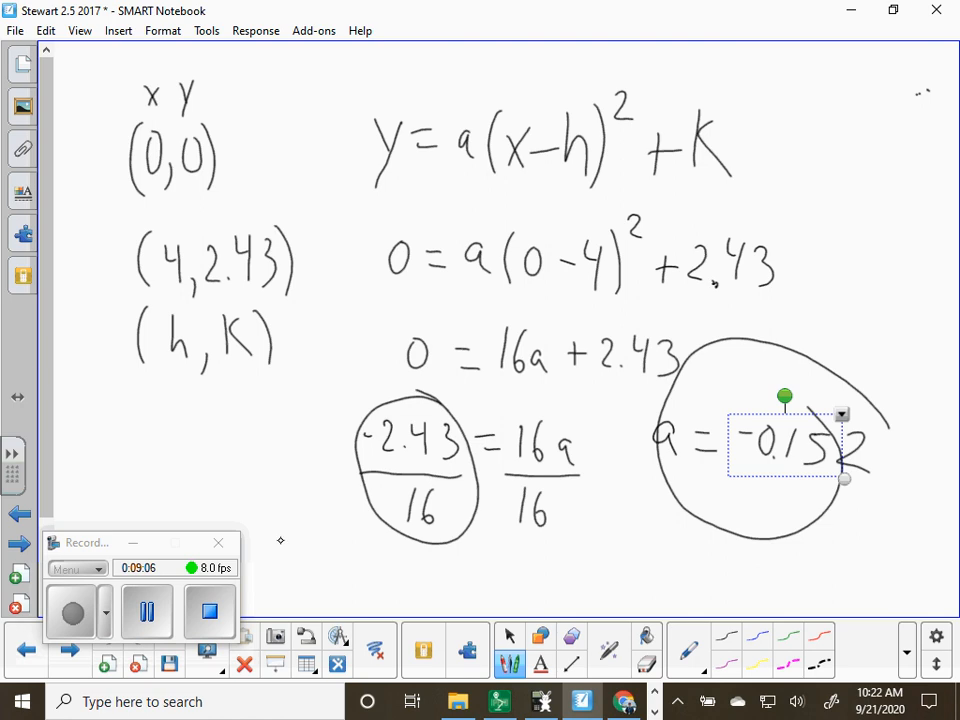
# Handwrite the final equation y = −0.152(x − 4)² + 2.43 below the solution for a
pyautogui.moveTo(46, 379); pyautogui.dragTo(46, 435)
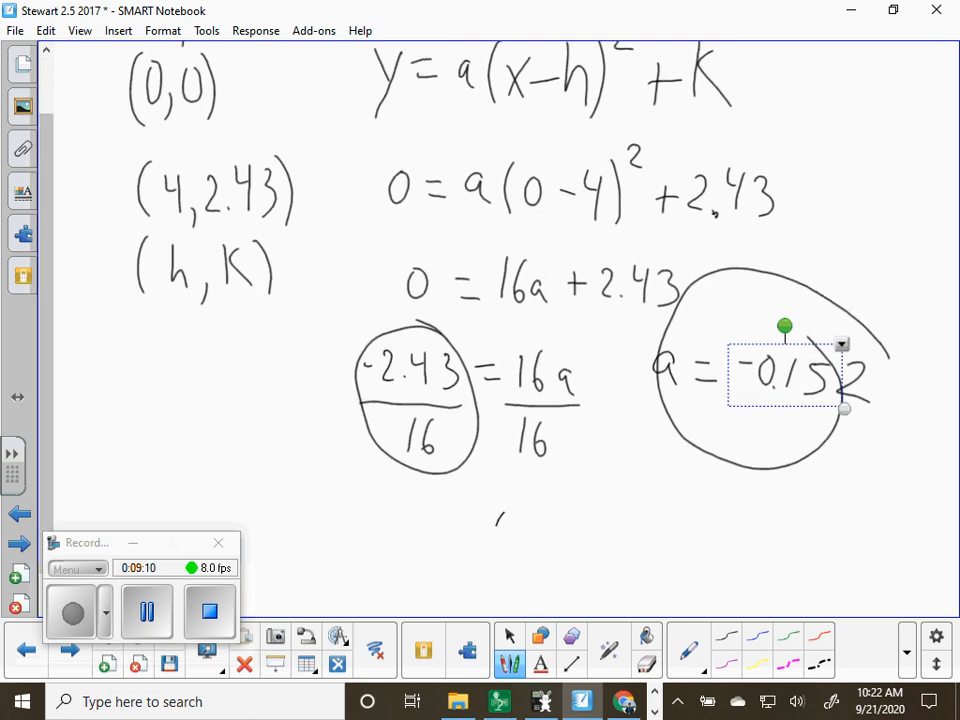
pyautogui.moveTo(484, 515); pyautogui.dragTo(490, 538)
pyautogui.moveTo(500, 516); pyautogui.dragTo(481, 572)
pyautogui.moveTo(515, 525)
pyautogui.mouseDown()
pyautogui.moveTo(570, 524)
pyautogui.moveTo(579, 512)
pyautogui.moveTo(623, 540)
pyautogui.moveTo(651, 528)
pyautogui.moveTo(686, 546)
pyautogui.moveTo(713, 543)
pyautogui.moveTo(717, 520)
pyautogui.moveTo(772, 544)
pyautogui.moveTo(765, 558)
pyautogui.mouseUp()
pyautogui.click(602, 540)
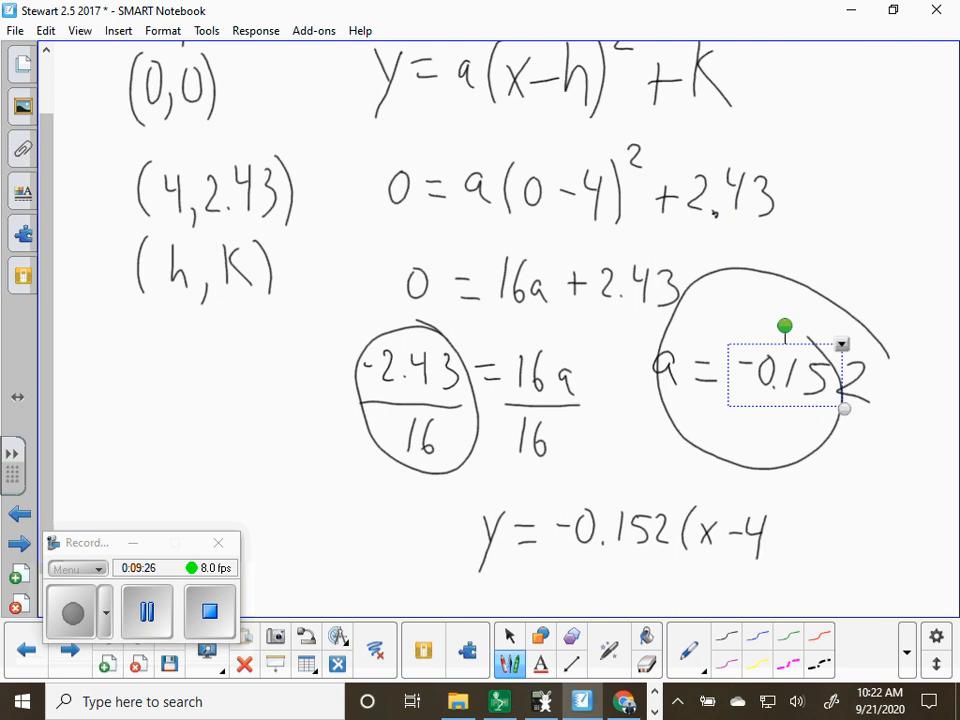
pyautogui.moveTo(772, 514)
pyautogui.mouseDown()
pyautogui.moveTo(778, 562)
pyautogui.moveTo(800, 534)
pyautogui.moveTo(807, 556)
pyautogui.mouseUp()
pyautogui.moveTo(795, 541)
pyautogui.mouseDown()
pyautogui.moveTo(852, 552)
pyautogui.moveTo(882, 546)
pyautogui.moveTo(874, 560)
pyautogui.moveTo(890, 556)
pyautogui.mouseUp()
pyautogui.click(853, 548)
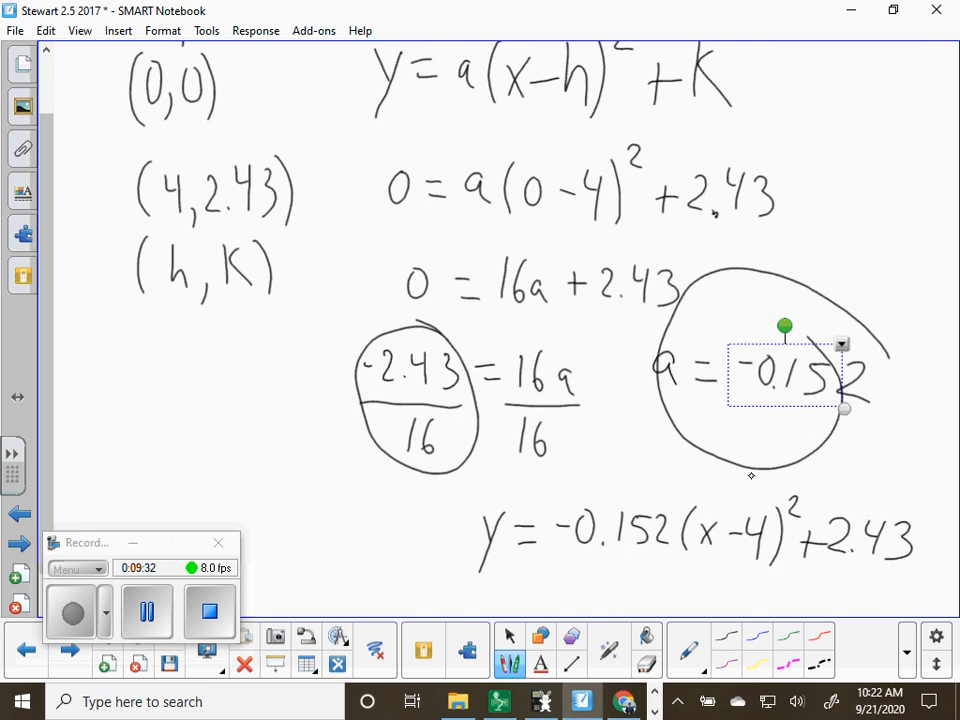
# Circle the final parabola equation and switch to the GeoGebra Calculator Suite in the browser
pyautogui.moveTo(751, 476)
pyautogui.mouseDown()
pyautogui.moveTo(500, 458)
pyautogui.moveTo(515, 602)
pyautogui.moveTo(875, 597)
pyautogui.moveTo(933, 535)
pyautogui.moveTo(789, 450)
pyautogui.moveTo(669, 464)
pyautogui.mouseUp()
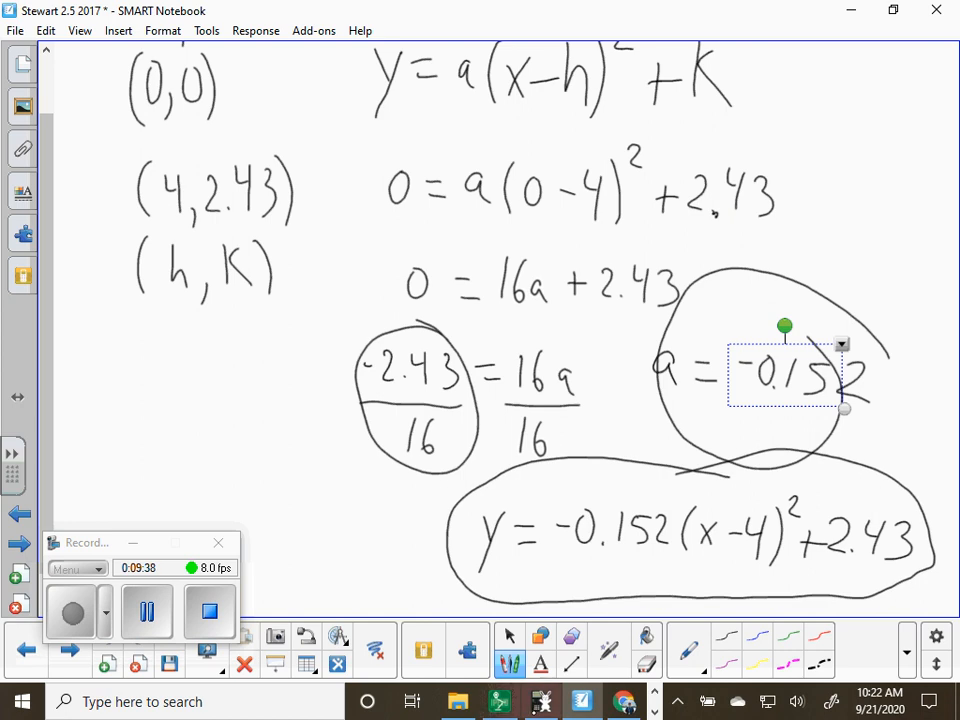
pyautogui.click(626, 700)
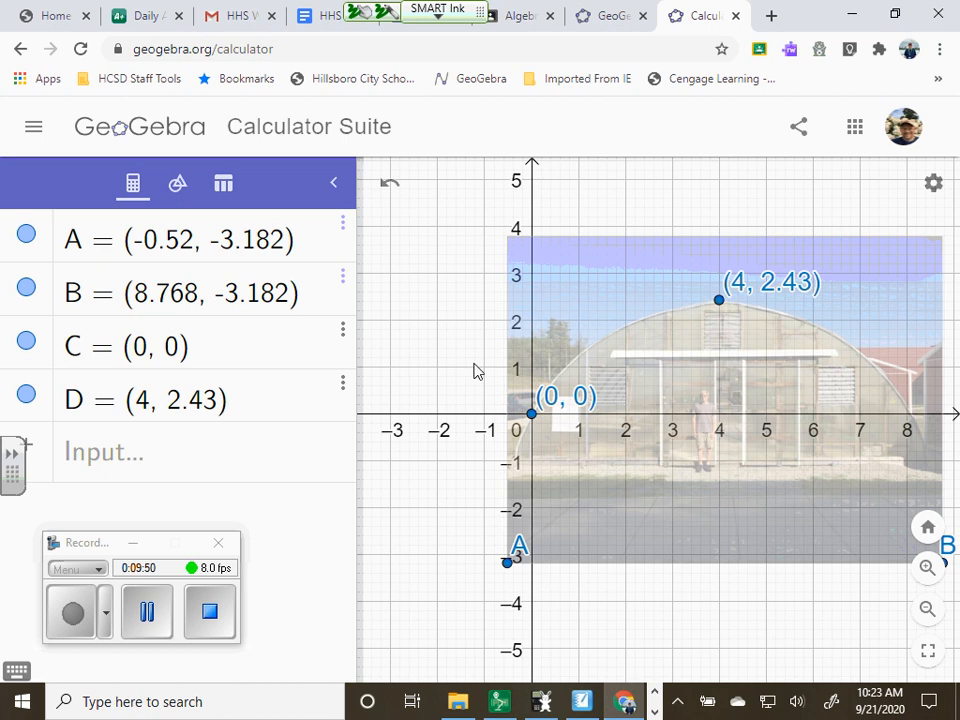
# Start a new algebra expression below point D with y = −.0152
pyautogui.click(97, 455)
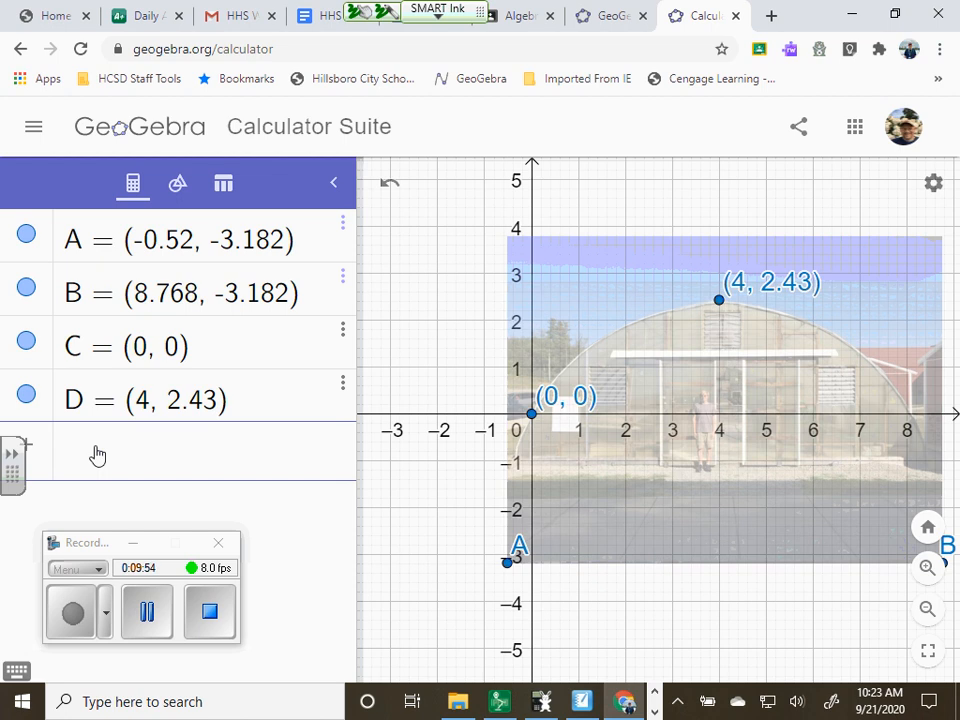
pyautogui.write('y')
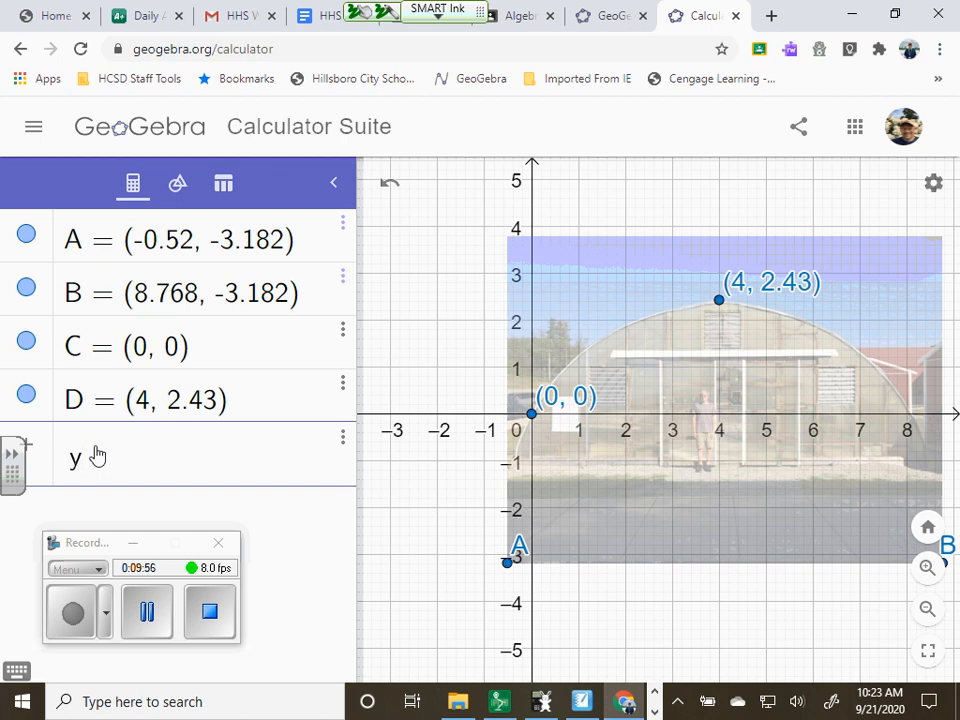
pyautogui.write('=-.015')
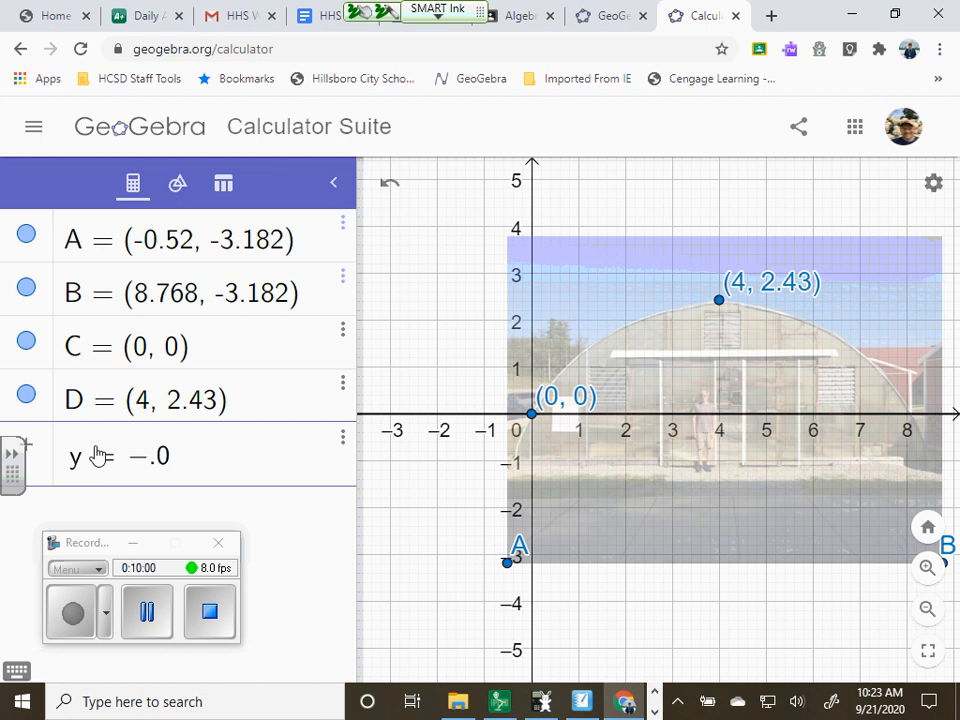
pyautogui.write('2')
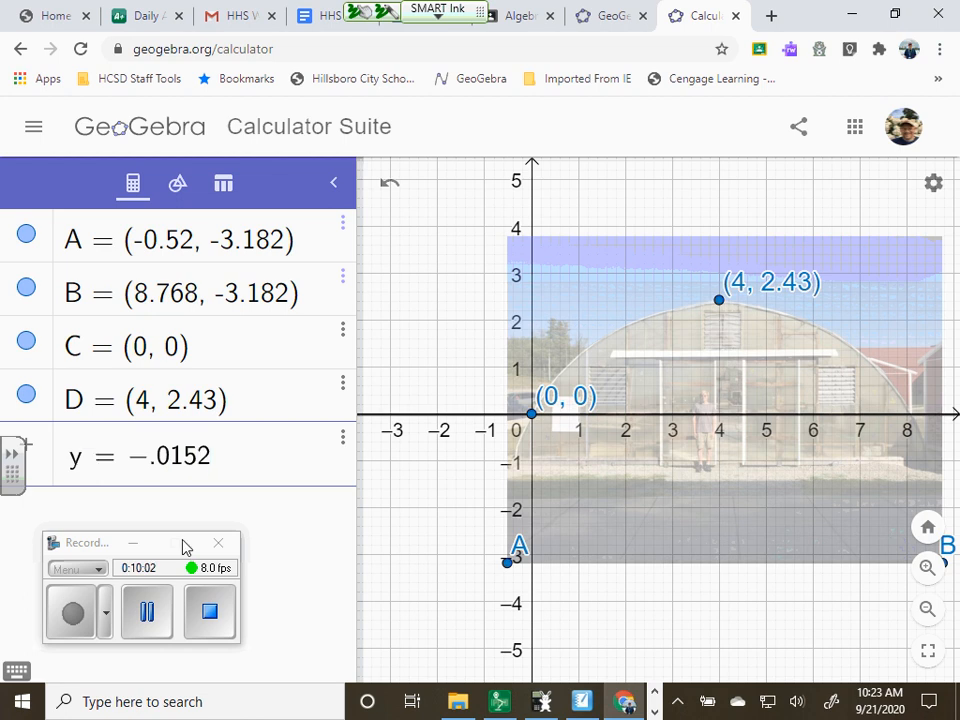
# Check the handwritten equation in SMART Notebook, return to GeoGebra and append (x − 4)² to the y expression
pyautogui.click(582, 702)
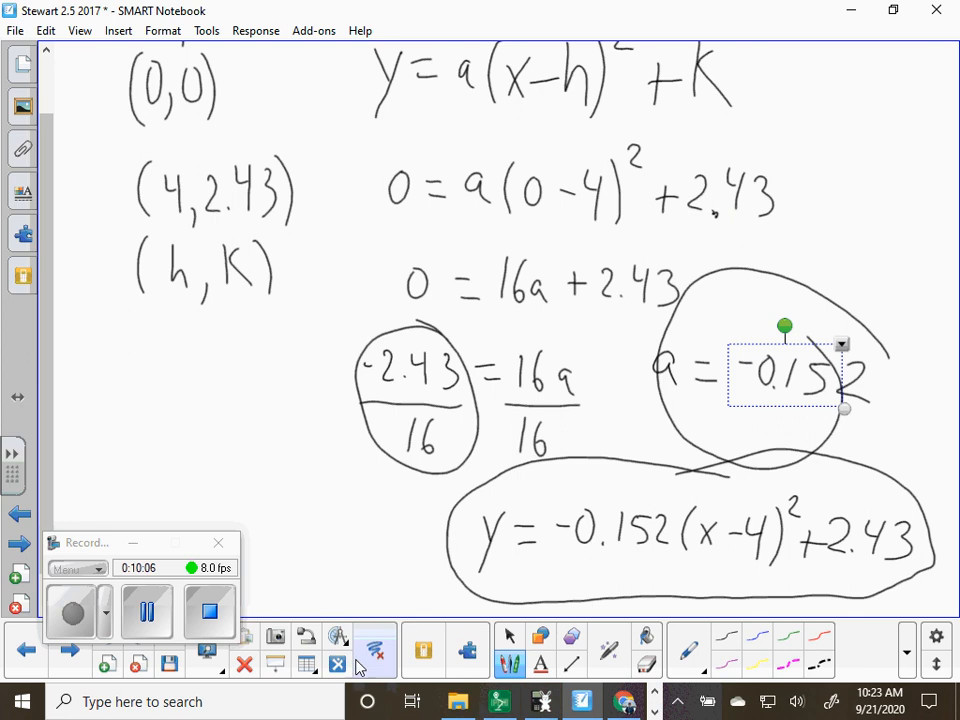
pyautogui.click(622, 704)
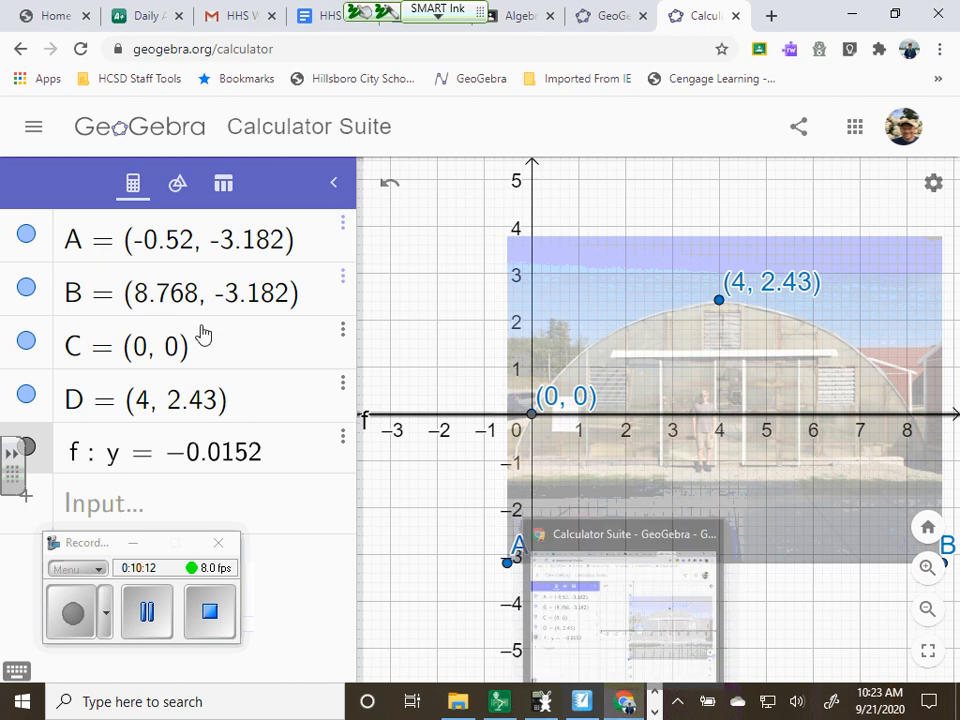
pyautogui.click(268, 460)
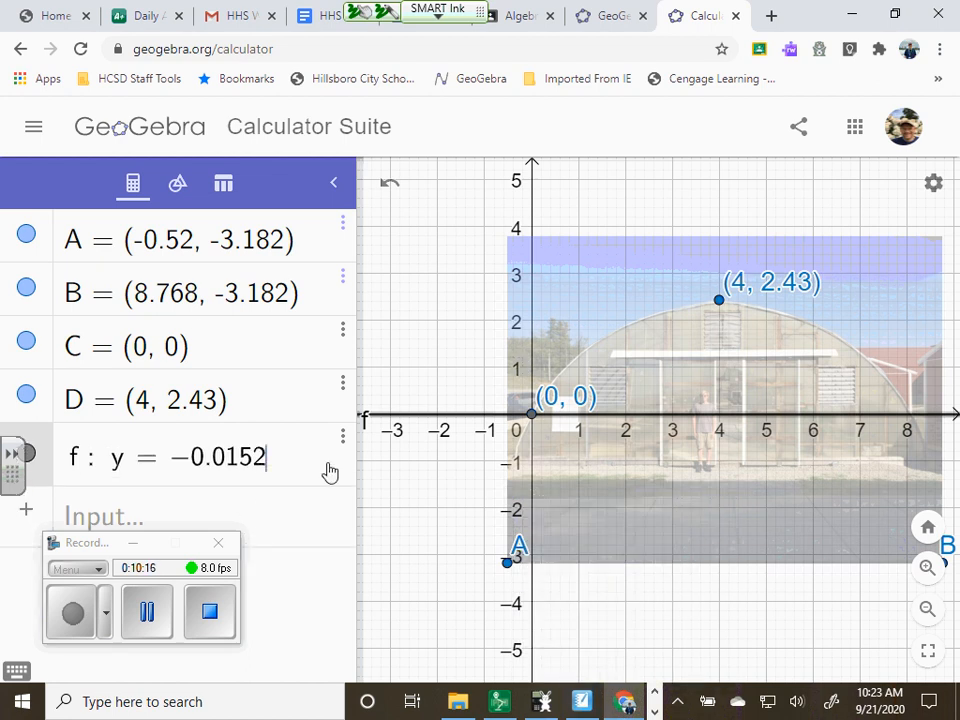
pyautogui.write('(')
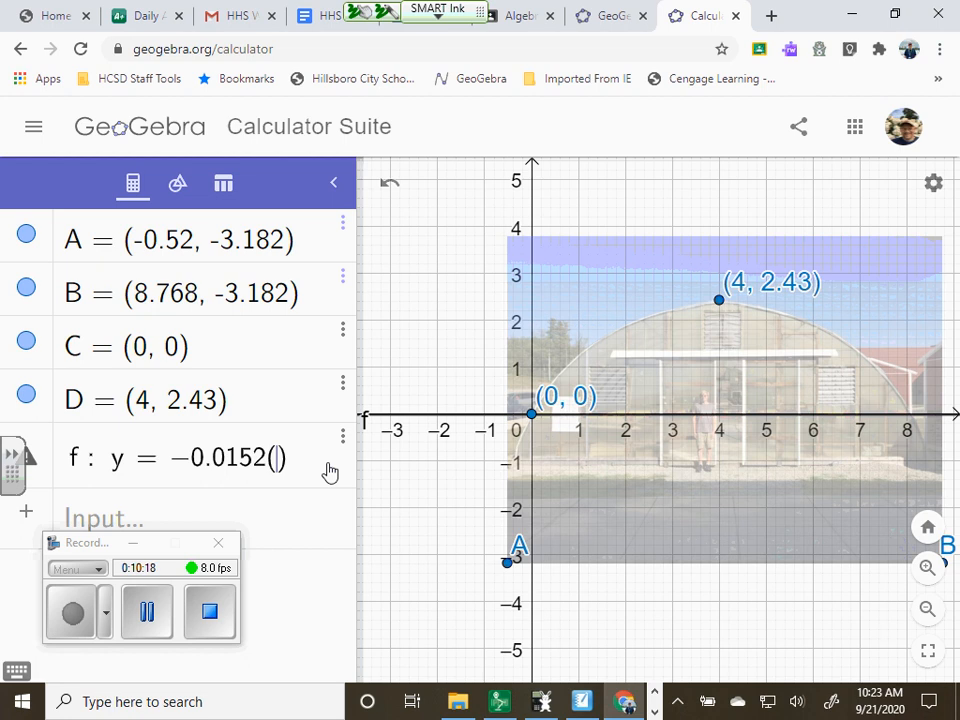
pyautogui.write('x-')
pyautogui.write('4')
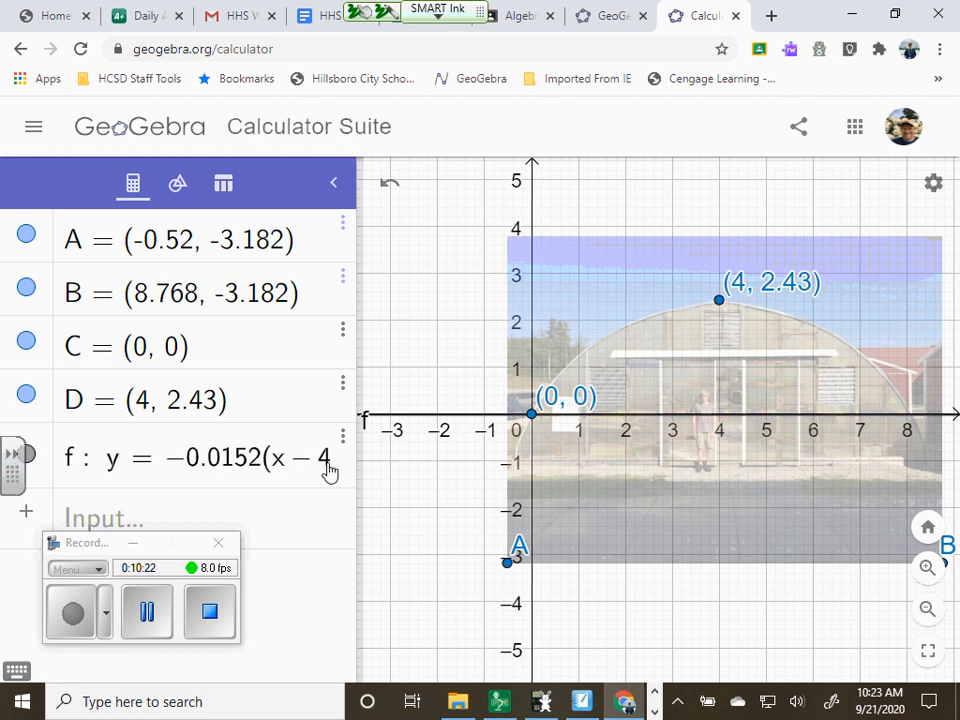
pyautogui.write(')')
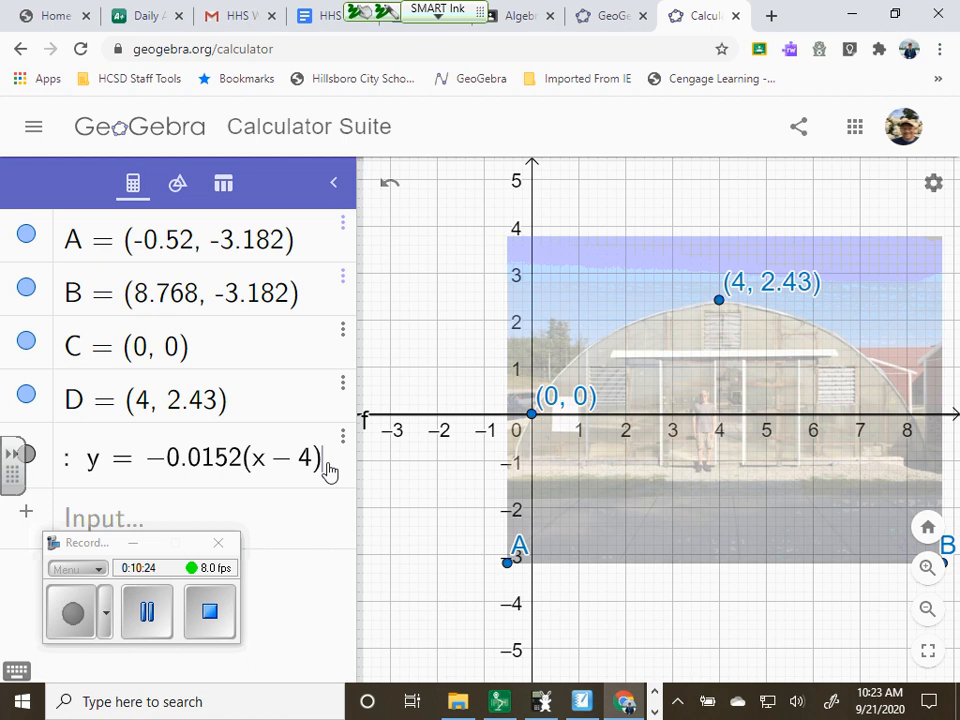
pyautogui.write('^2')
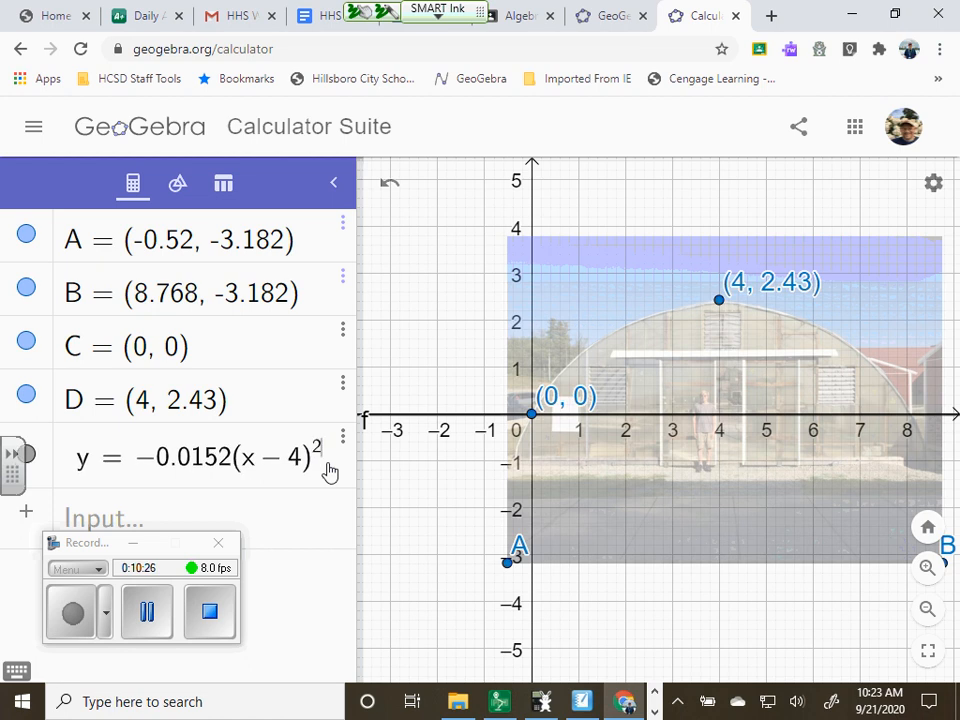
pyautogui.press('Right')
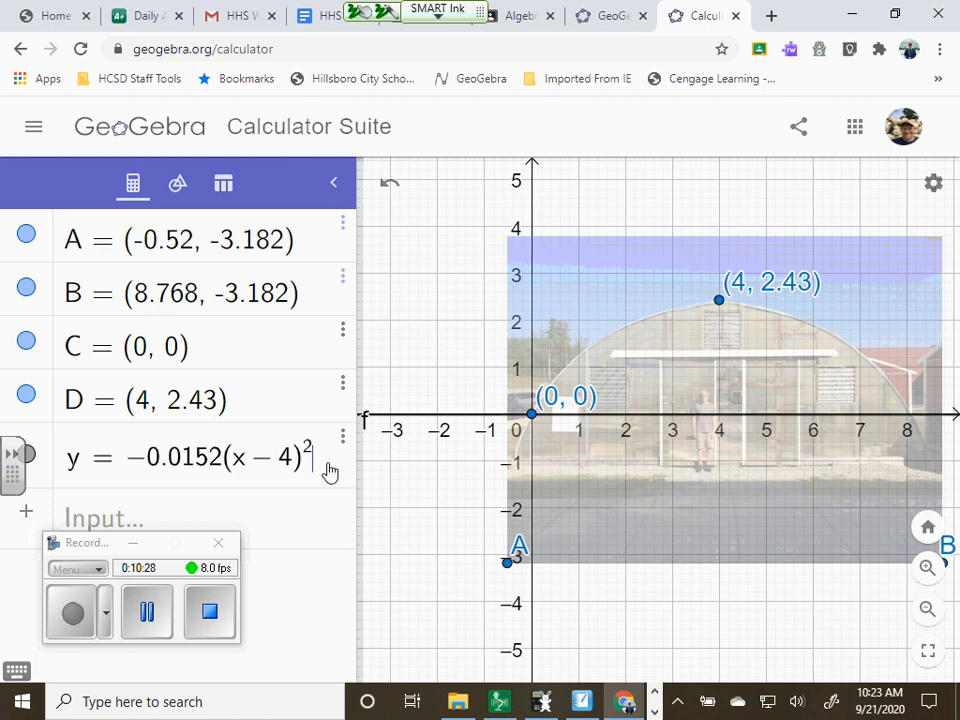
# Finish the equation with + 2.43, widen the algebra view to show all of it and graph the parabola
pyautogui.write('+')
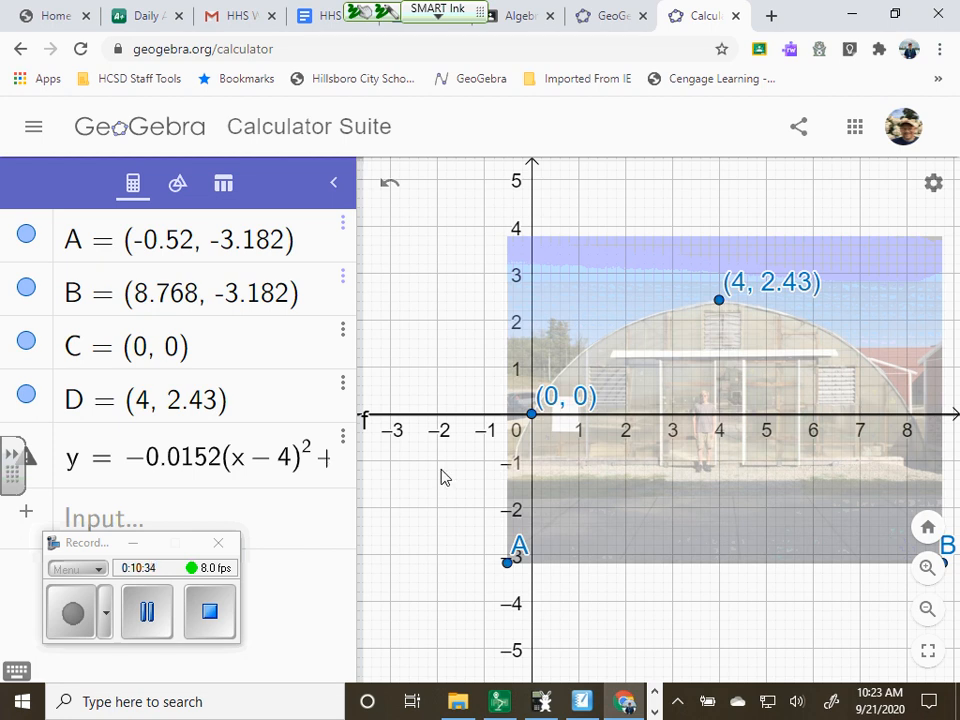
pyautogui.press('BackSpace')
pyautogui.write('+ 2.43')
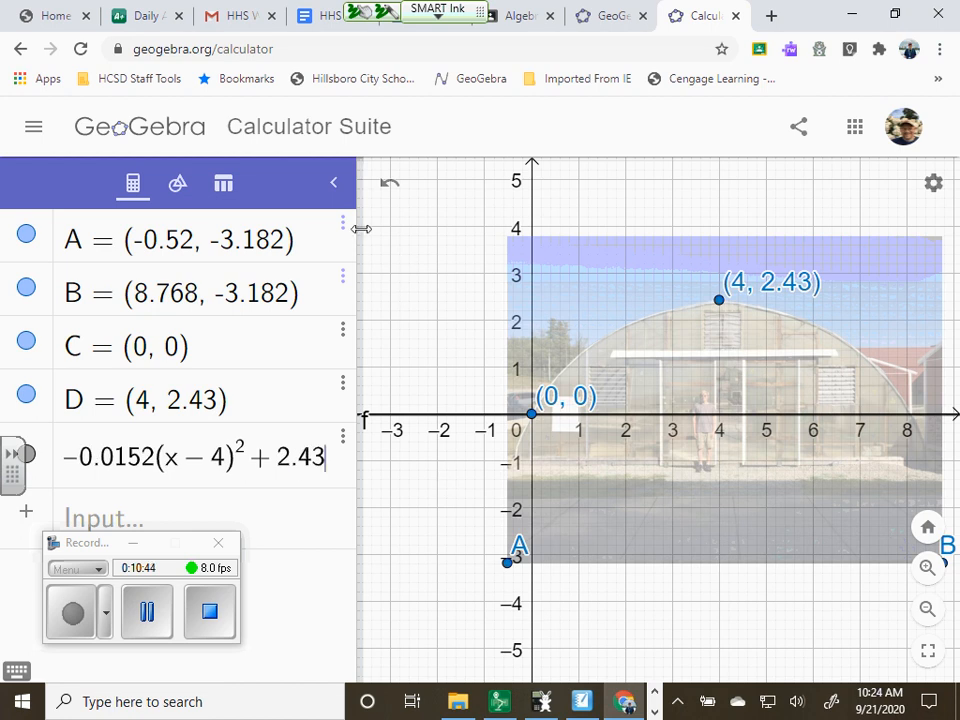
pyautogui.moveTo(358, 228); pyautogui.dragTo(612, 218)
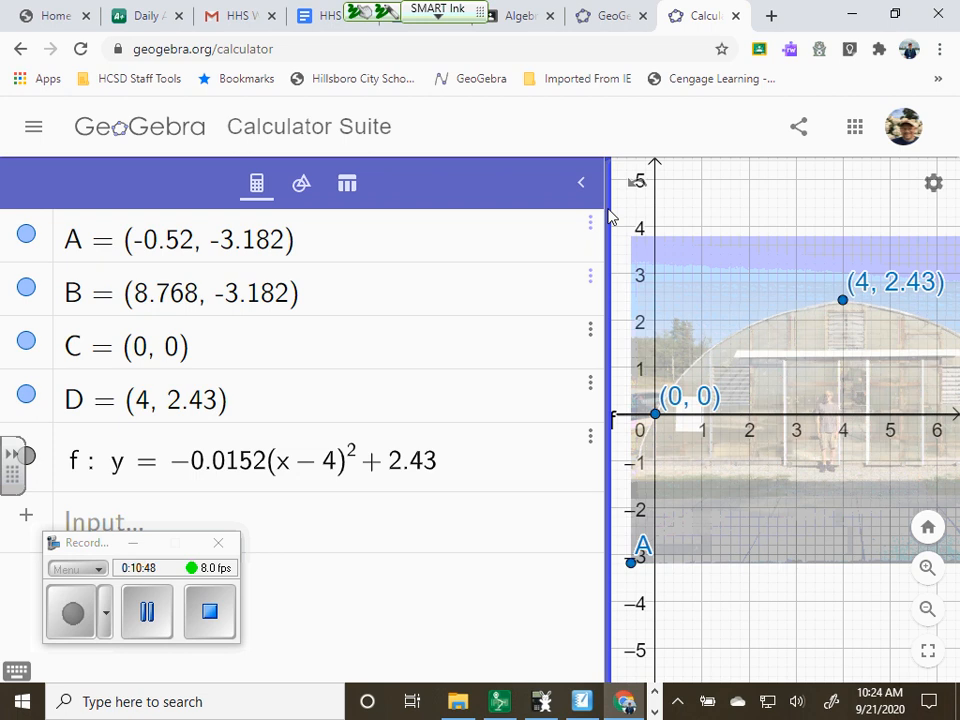
pyautogui.moveTo(608, 212); pyautogui.dragTo(466, 213)
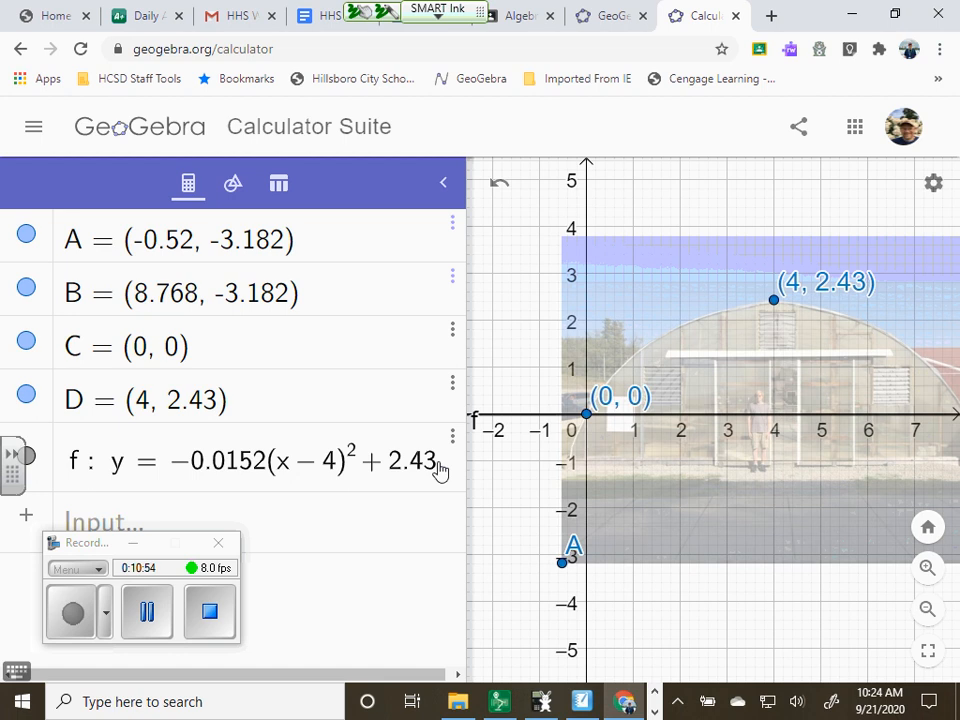
pyautogui.press('Return')
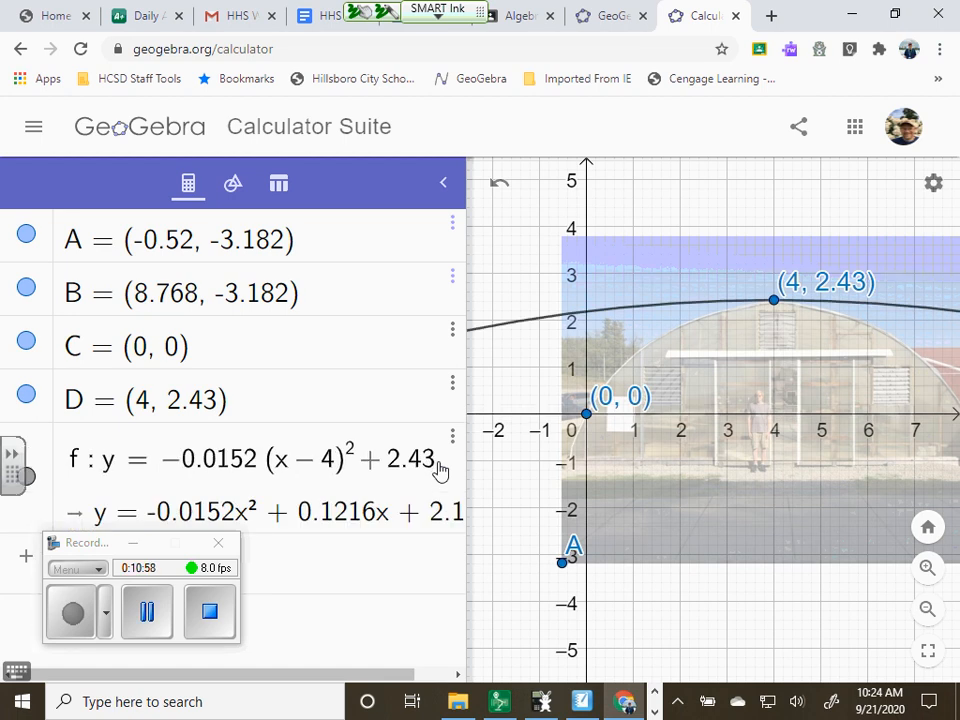
# Correct the parabola's leading coefficient to −0.152 and narrow the algebra view to expose the whole arch
pyautogui.click(218, 473)
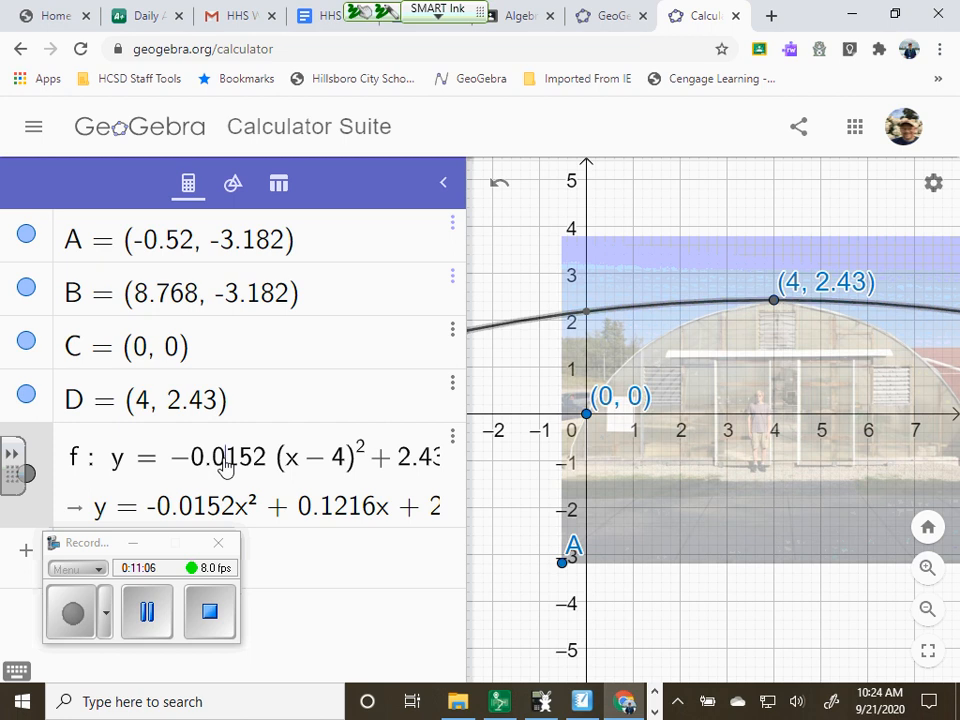
pyautogui.press('BackSpace')
pyautogui.press('Return')
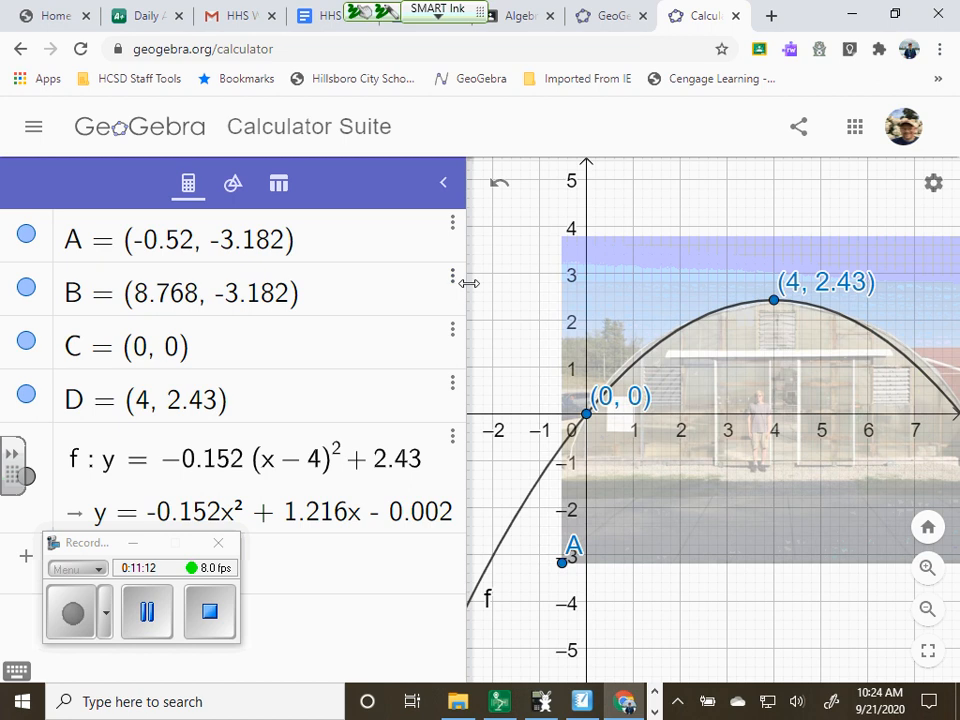
pyautogui.moveTo(467, 281); pyautogui.dragTo(215, 288)
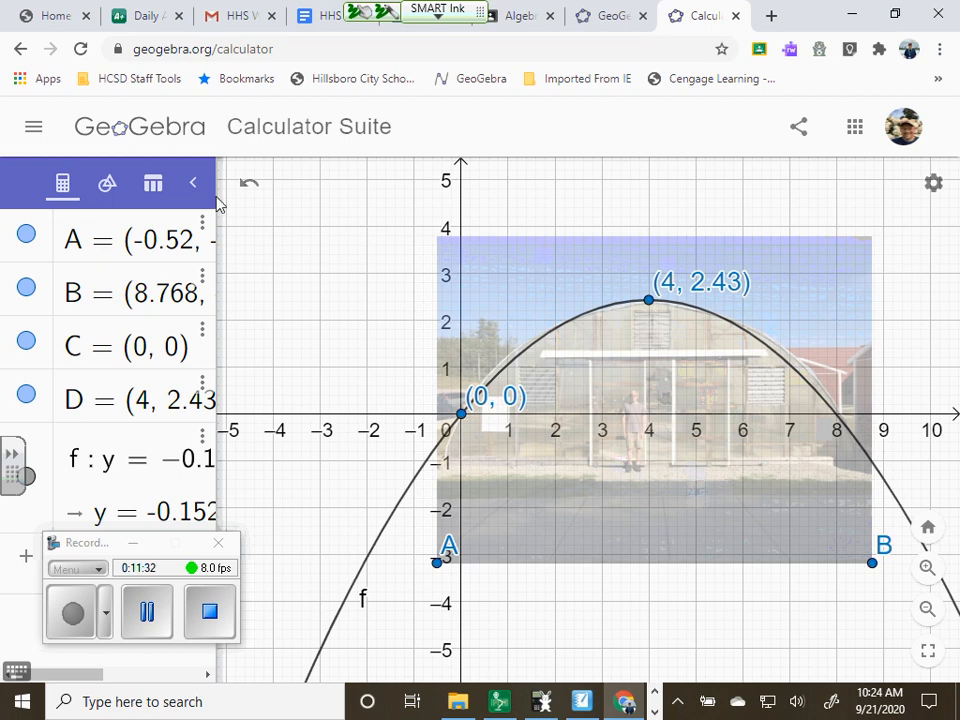
# Save the construction as a shared file titled Green House Parabola Equation
pyautogui.click(33, 129)
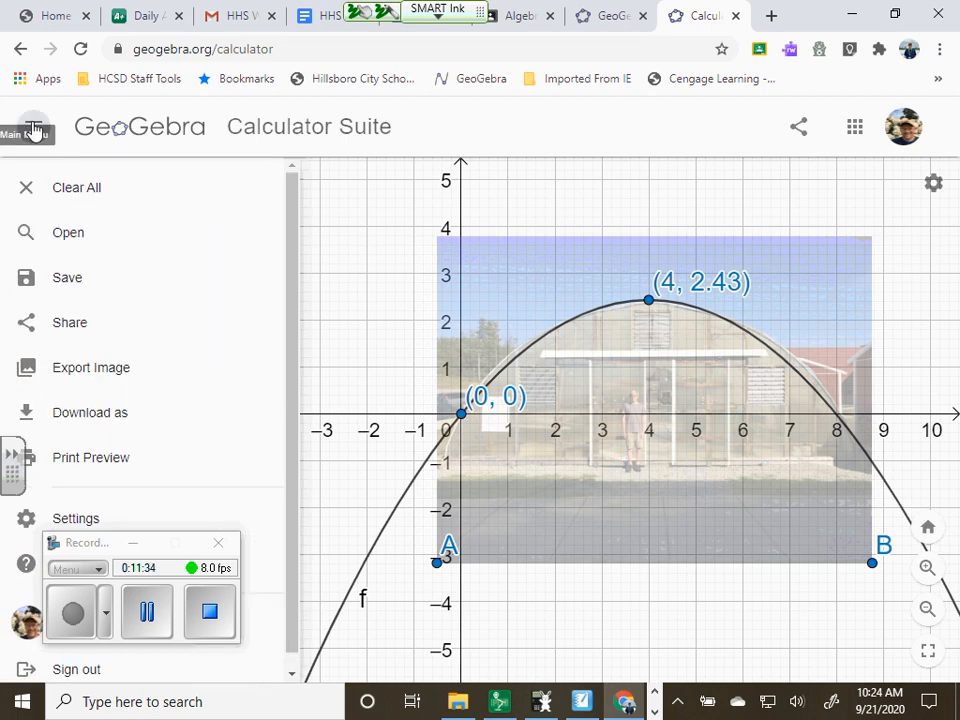
pyautogui.click(67, 278)
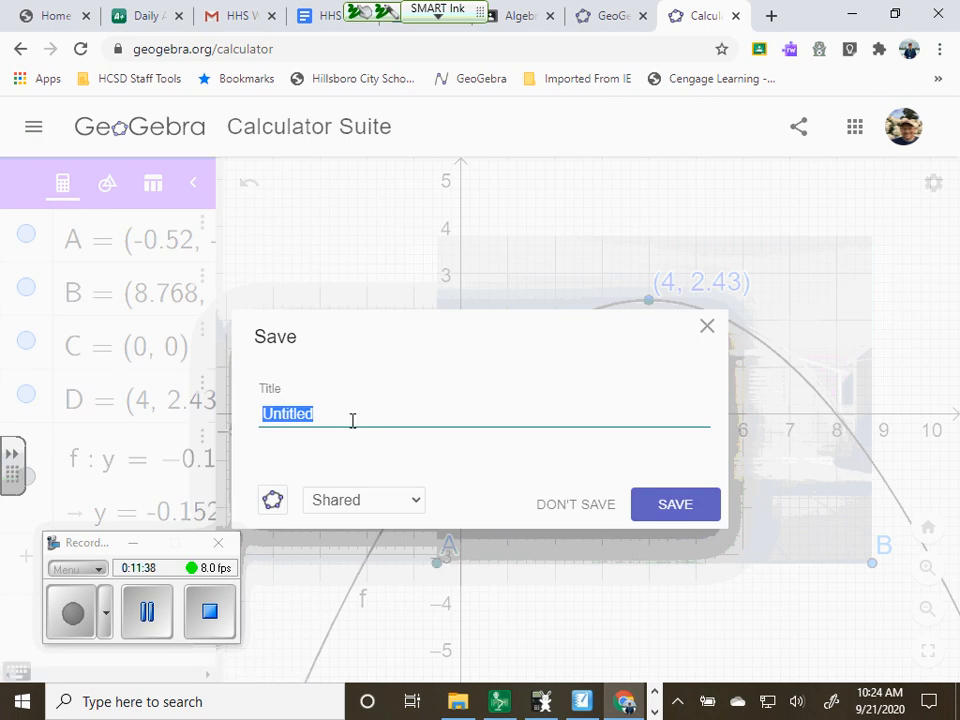
pyautogui.press('BackSpace')
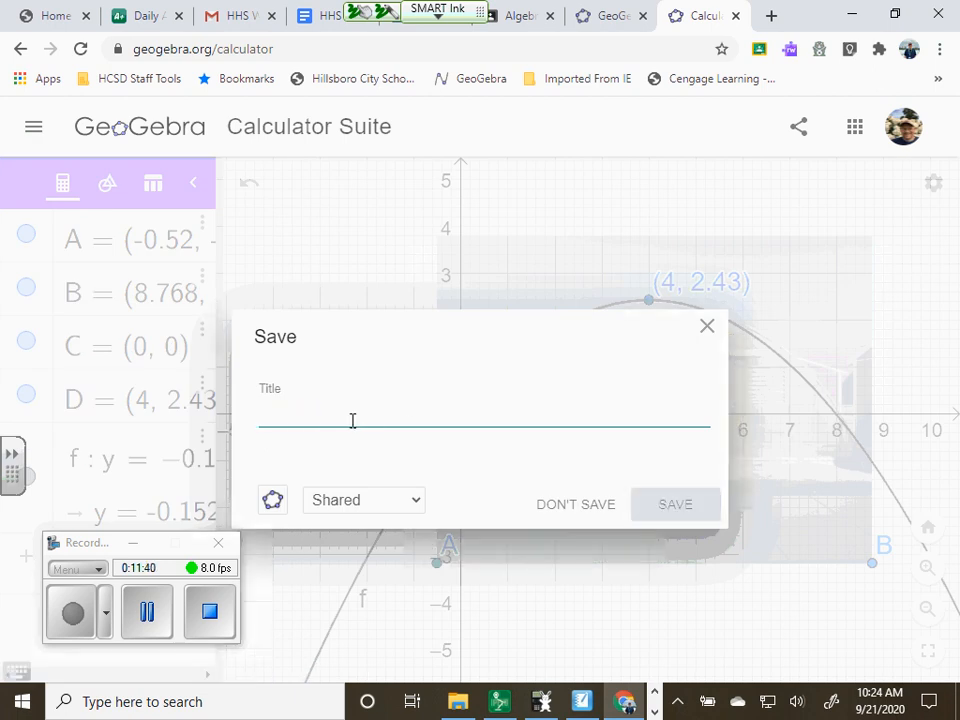
pyautogui.write('P')
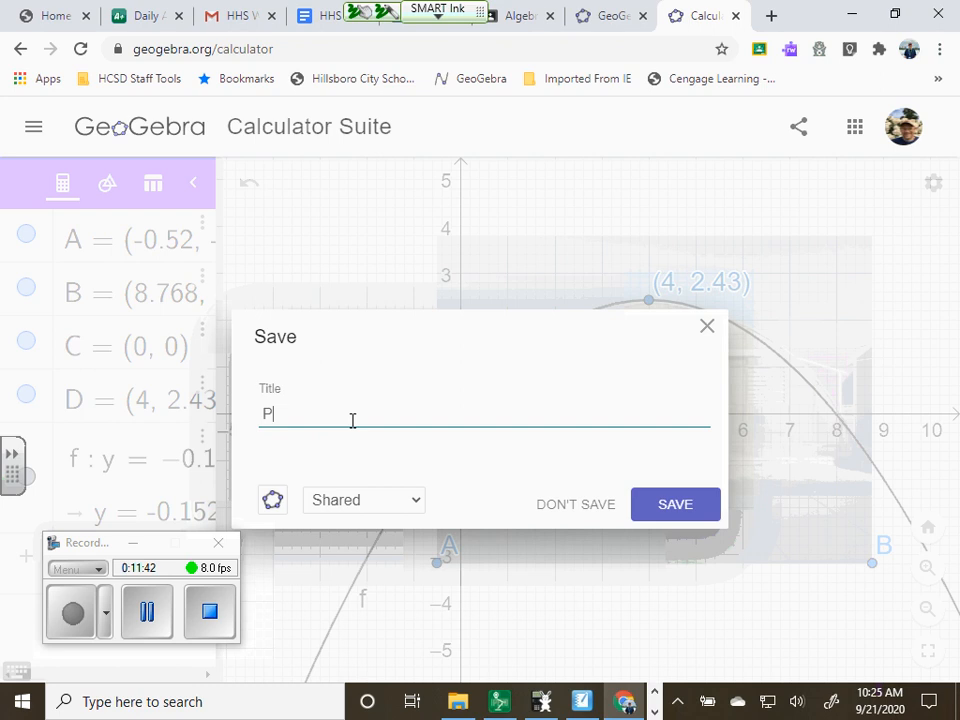
pyautogui.press('BackSpace')
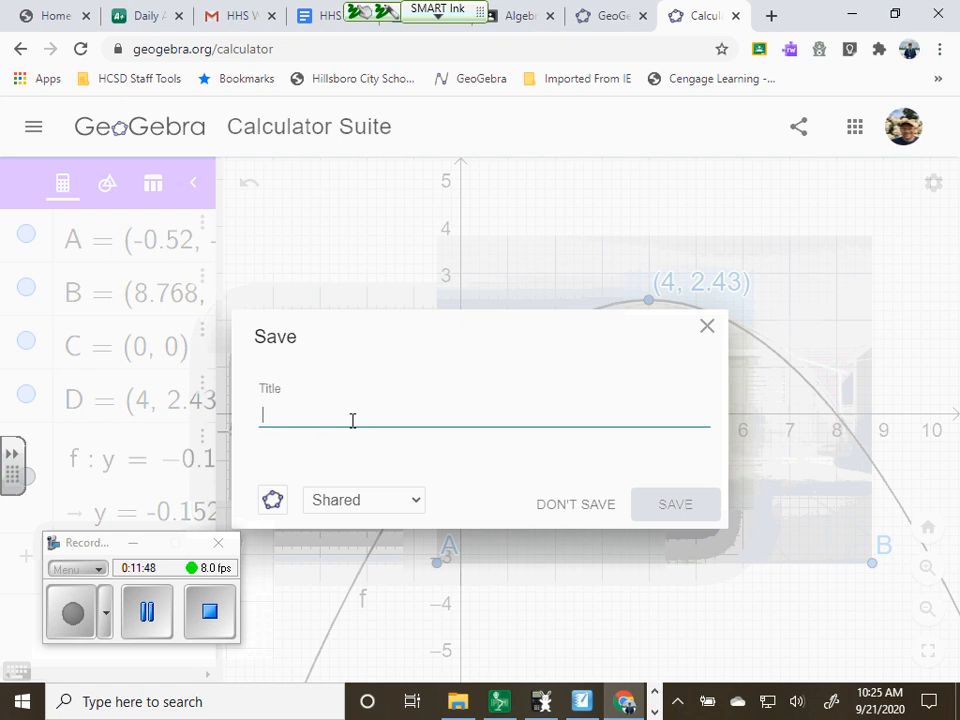
pyautogui.write('Green')
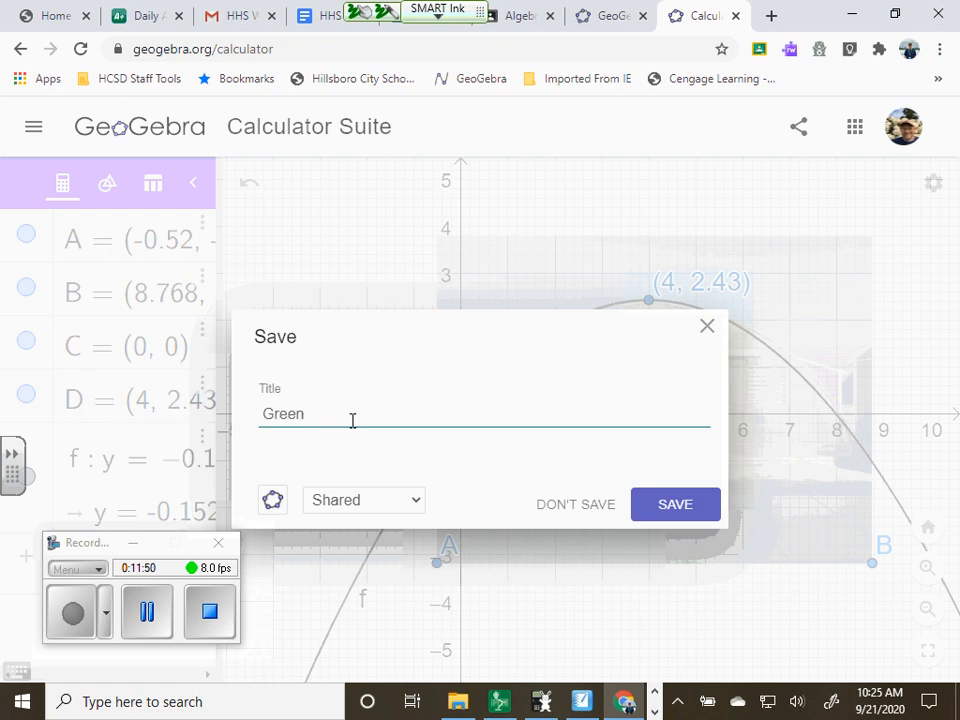
pyautogui.press('BackSpace')
pyautogui.press('BackSpace')
pyautogui.write('bola Equation')
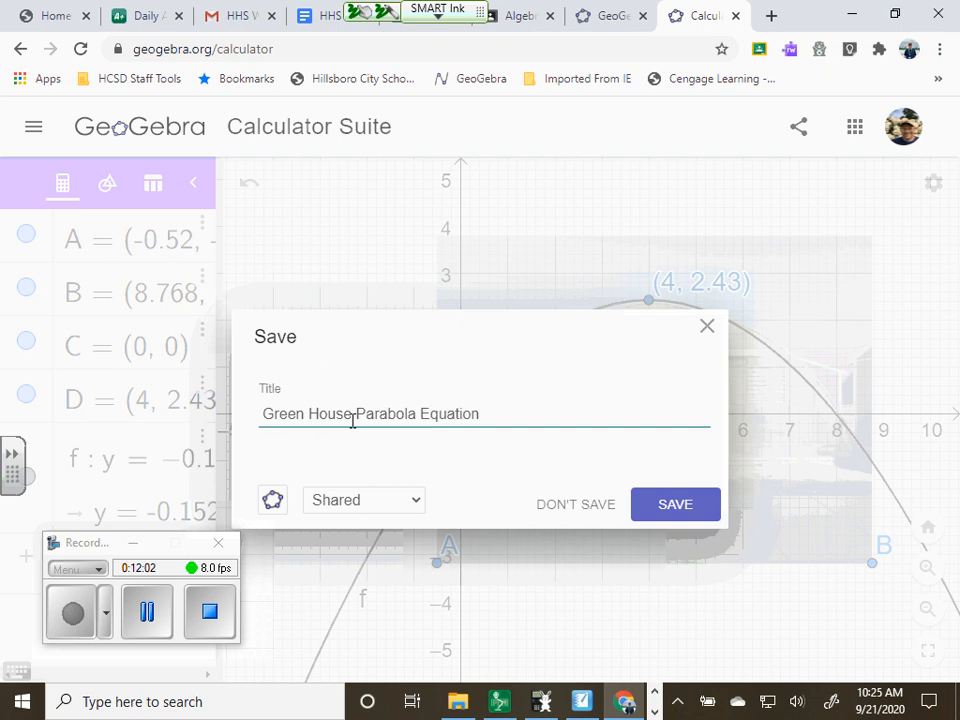
pyautogui.click(680, 507)
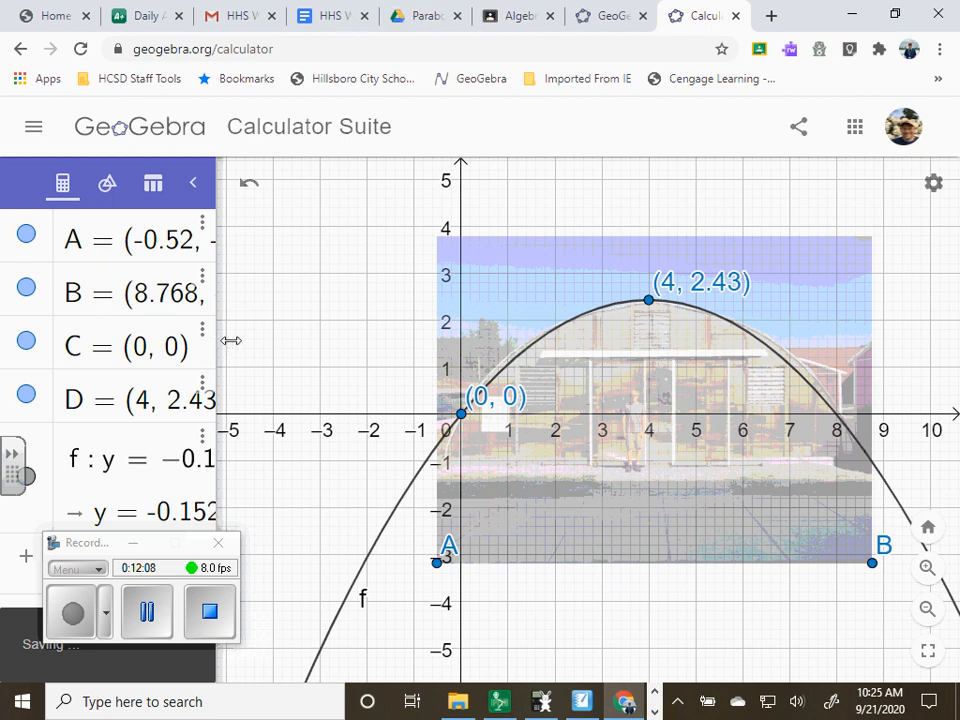
# Expose the parabola's whole equation in the algebra view and try to select its text
pyautogui.moveTo(218, 336); pyautogui.dragTo(236, 352)
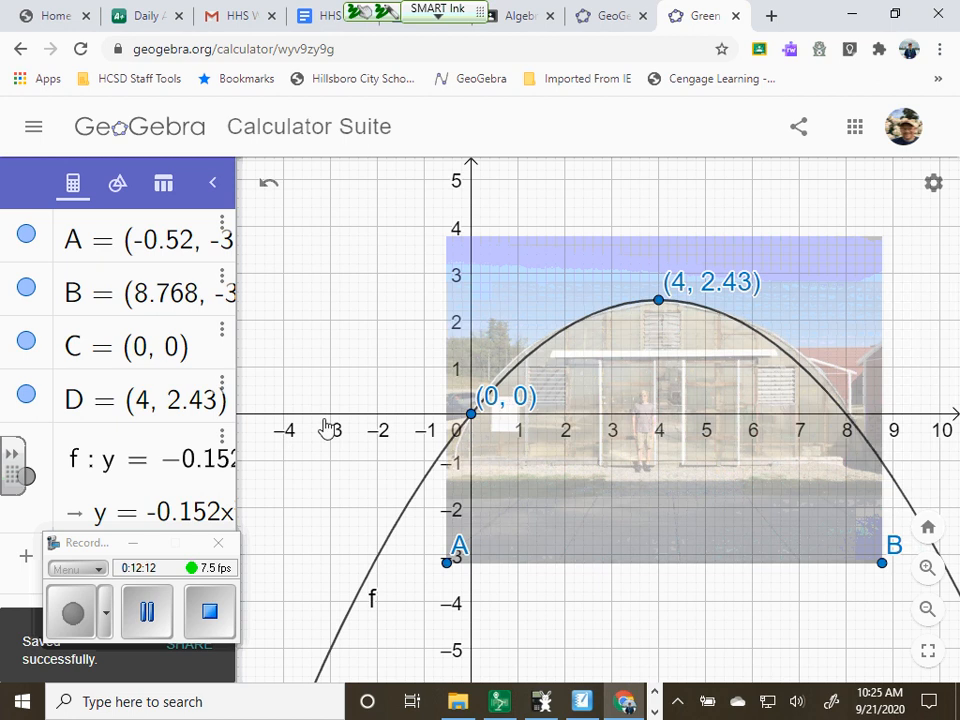
pyautogui.moveTo(241, 494); pyautogui.dragTo(497, 489)
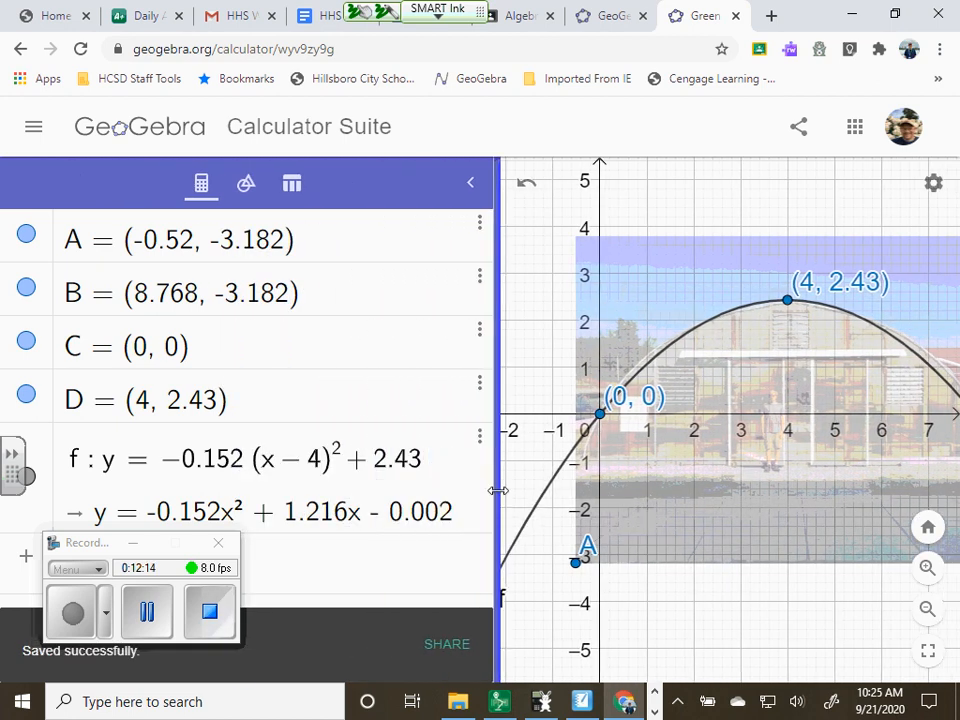
pyautogui.click(435, 462)
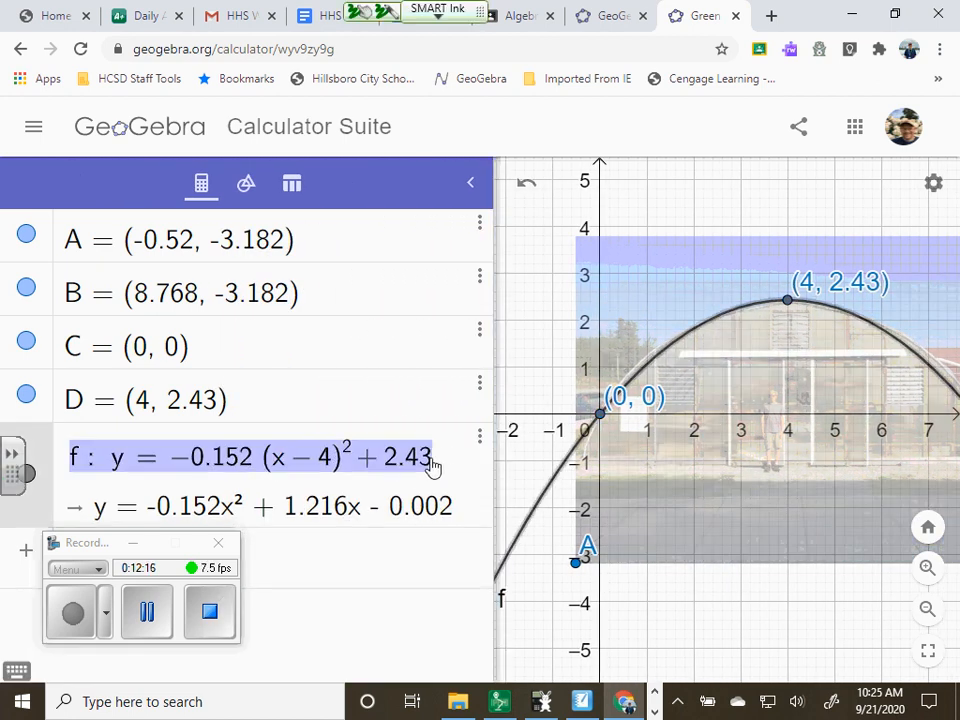
pyautogui.click(322, 462)
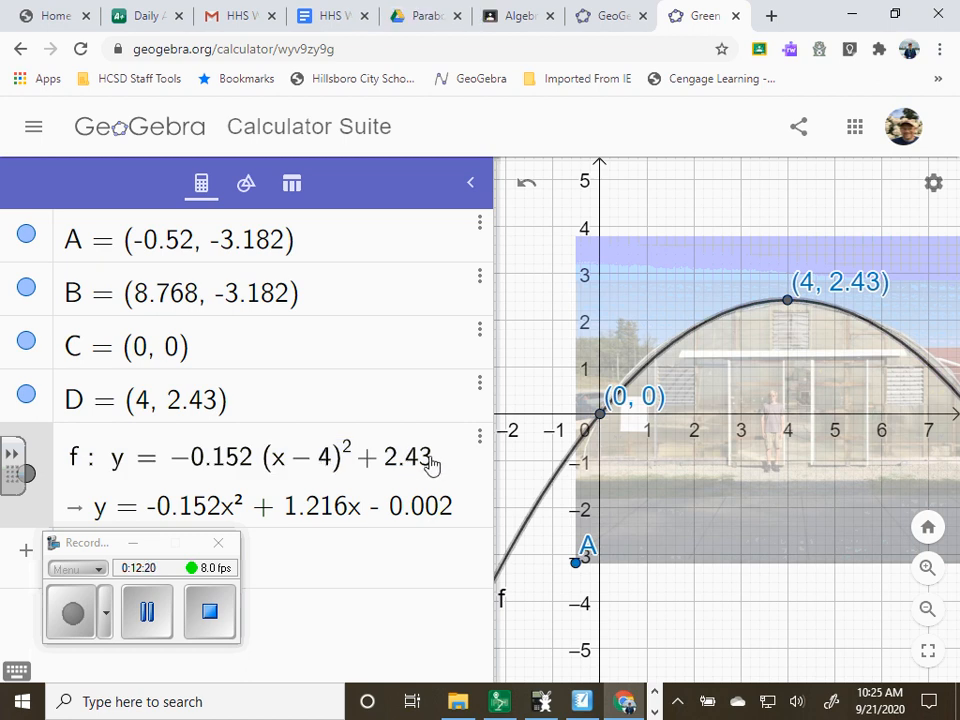
pyautogui.moveTo(432, 466); pyautogui.dragTo(106, 465)
pyautogui.click(157, 463)
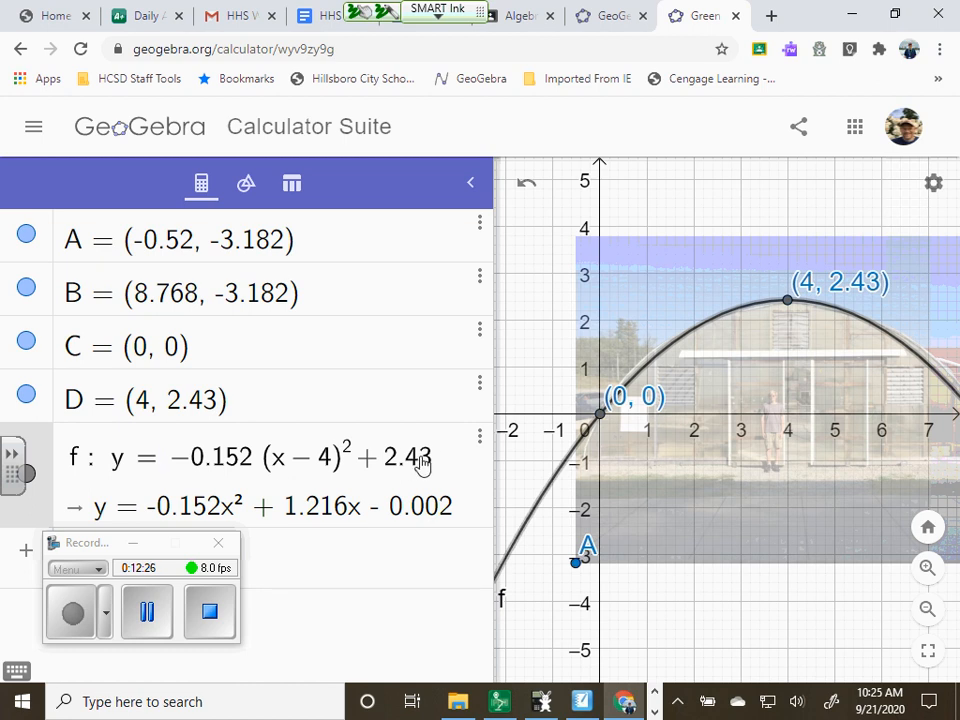
pyautogui.click(479, 440)
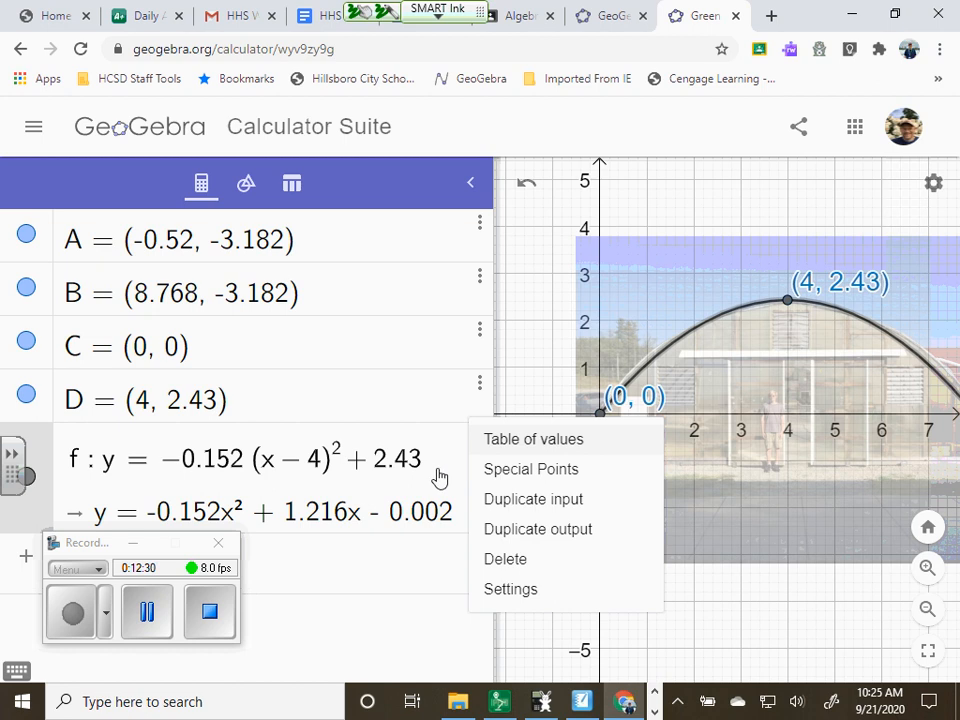
pyautogui.click(432, 466)
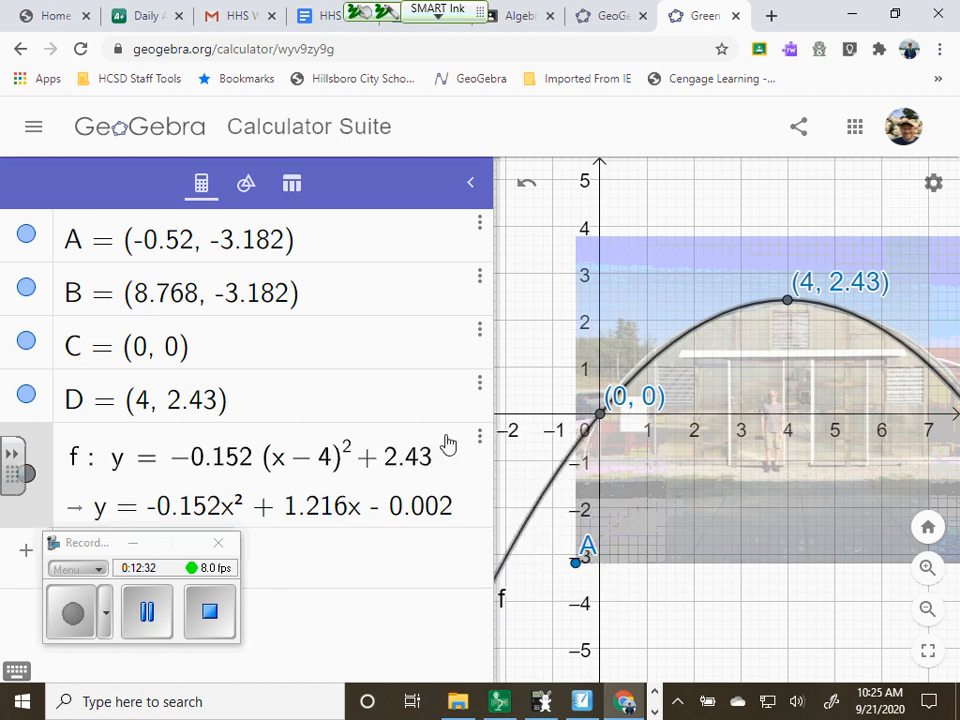
pyautogui.moveTo(497, 272); pyautogui.dragTo(248, 283)
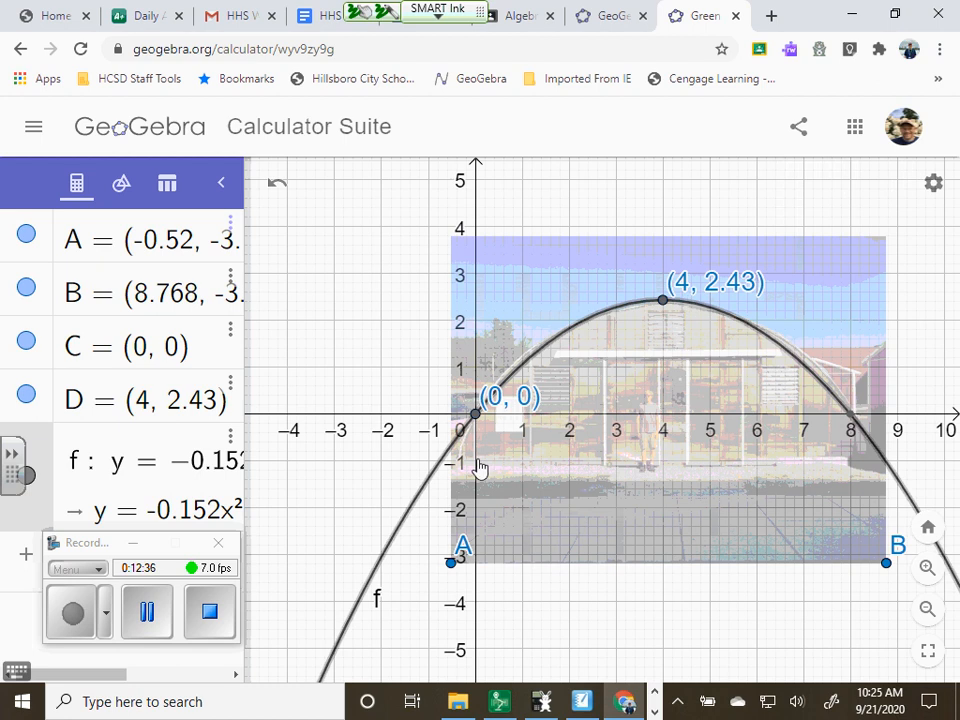
# Leave the calculator for the GeoGebra home page and open the account's profile
pyautogui.click(903, 134)
pyautogui.click(903, 136)
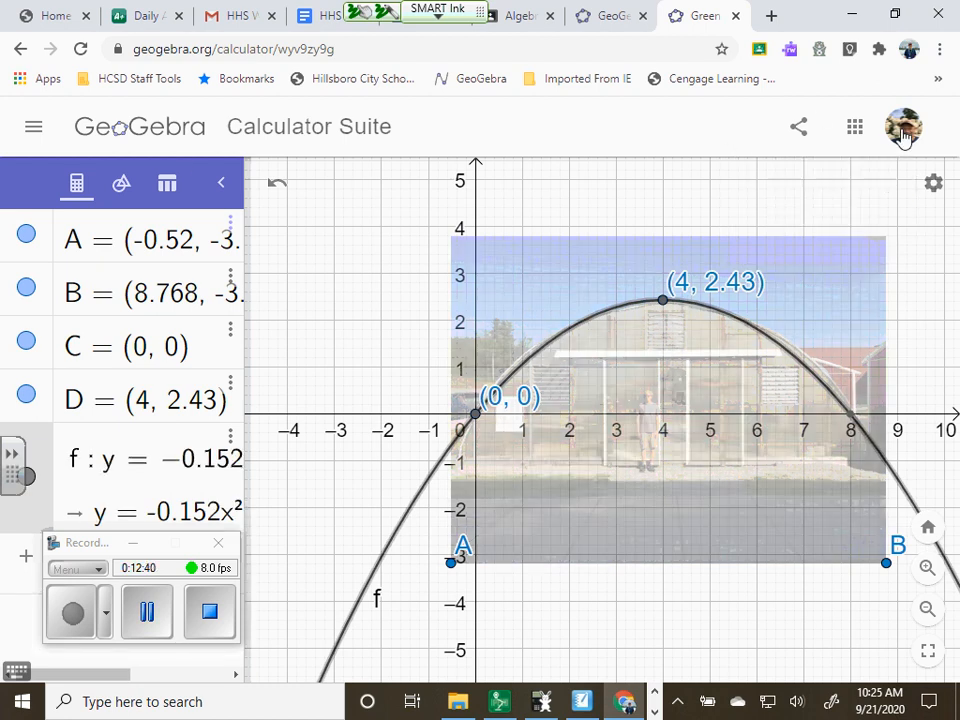
pyautogui.click(33, 128)
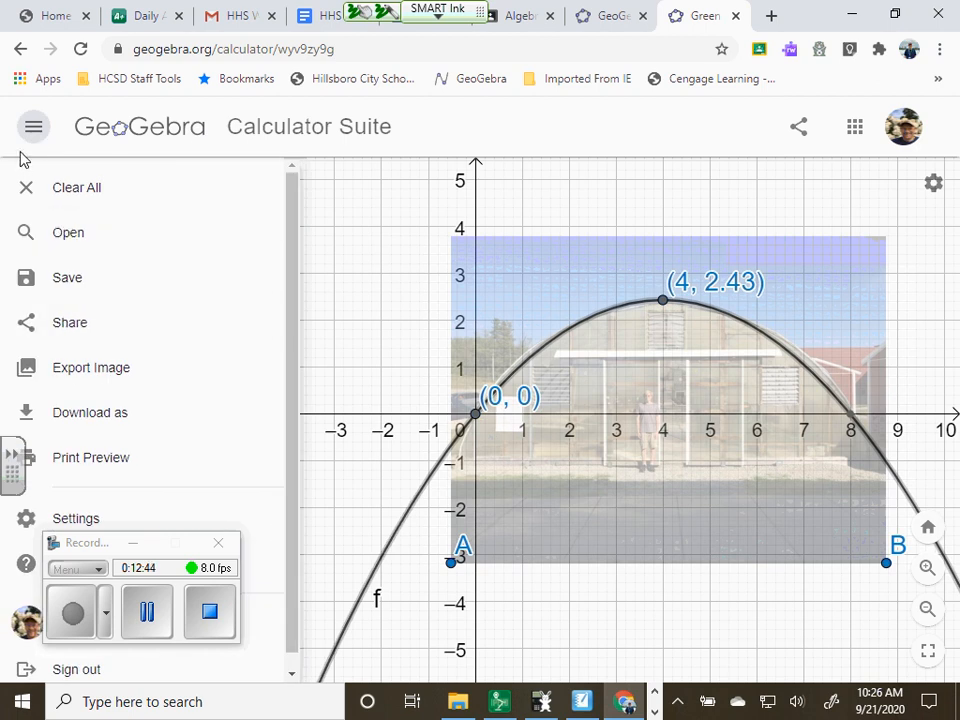
pyautogui.scroll(-1, 100, 450)
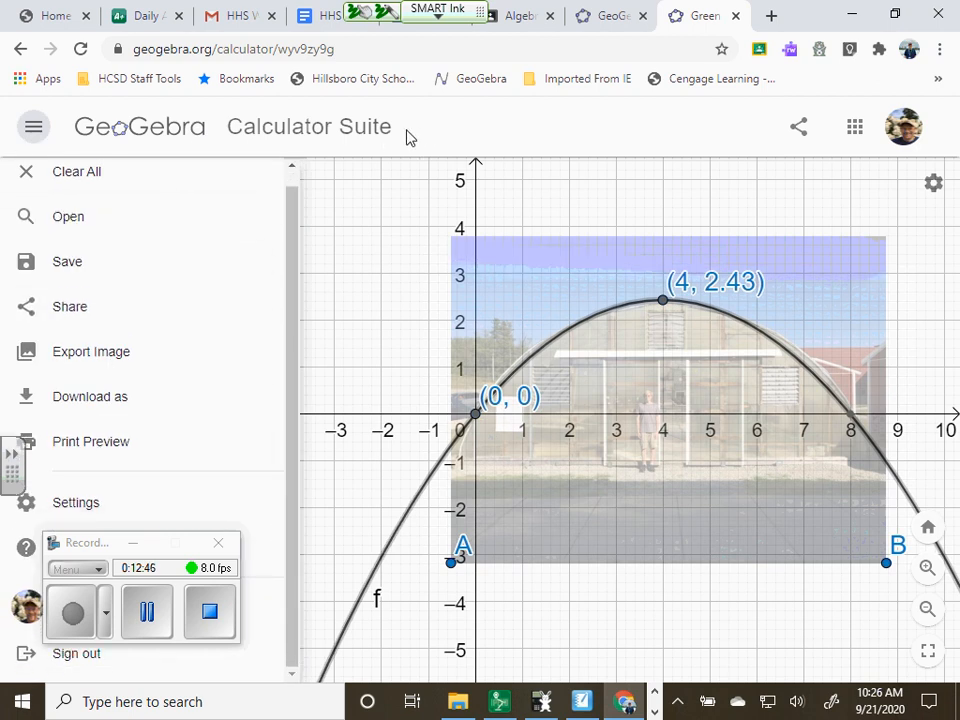
pyautogui.click(160, 138)
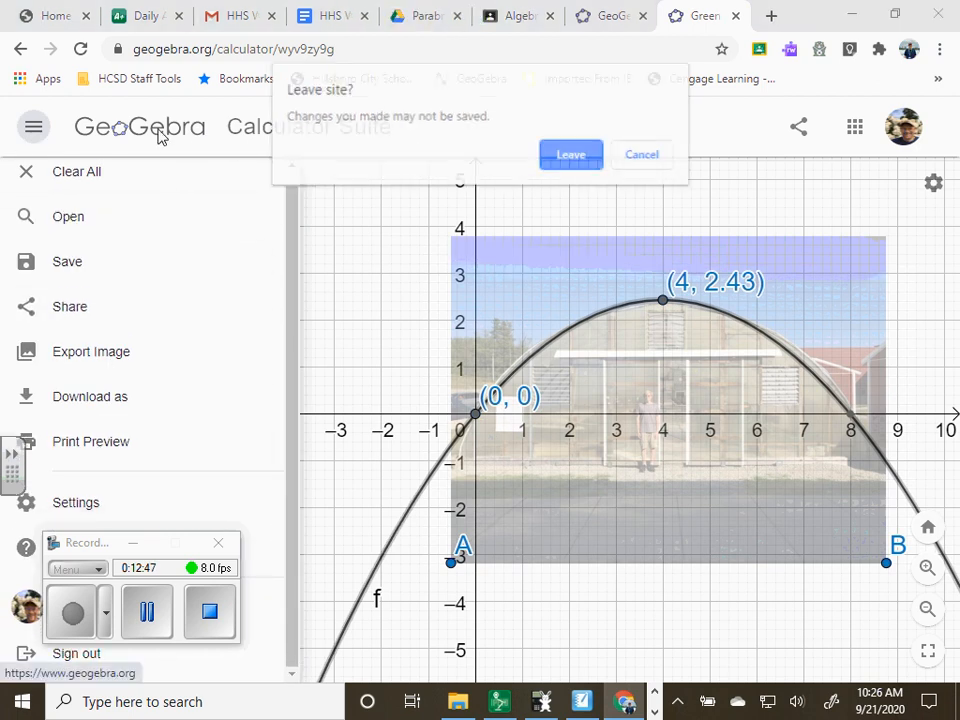
pyautogui.click(558, 158)
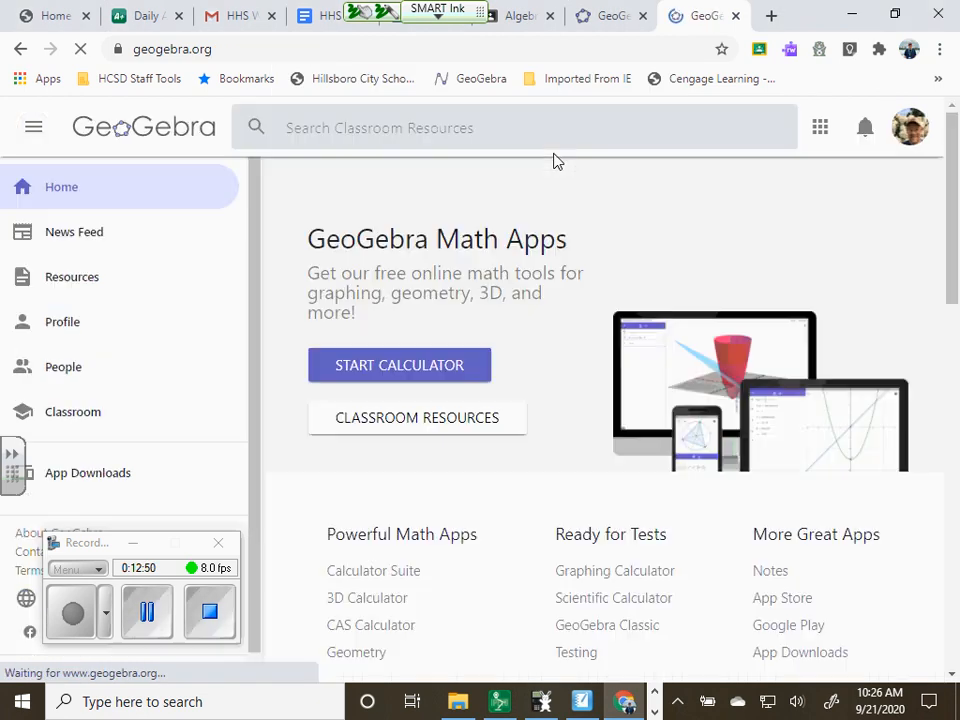
pyautogui.click(70, 323)
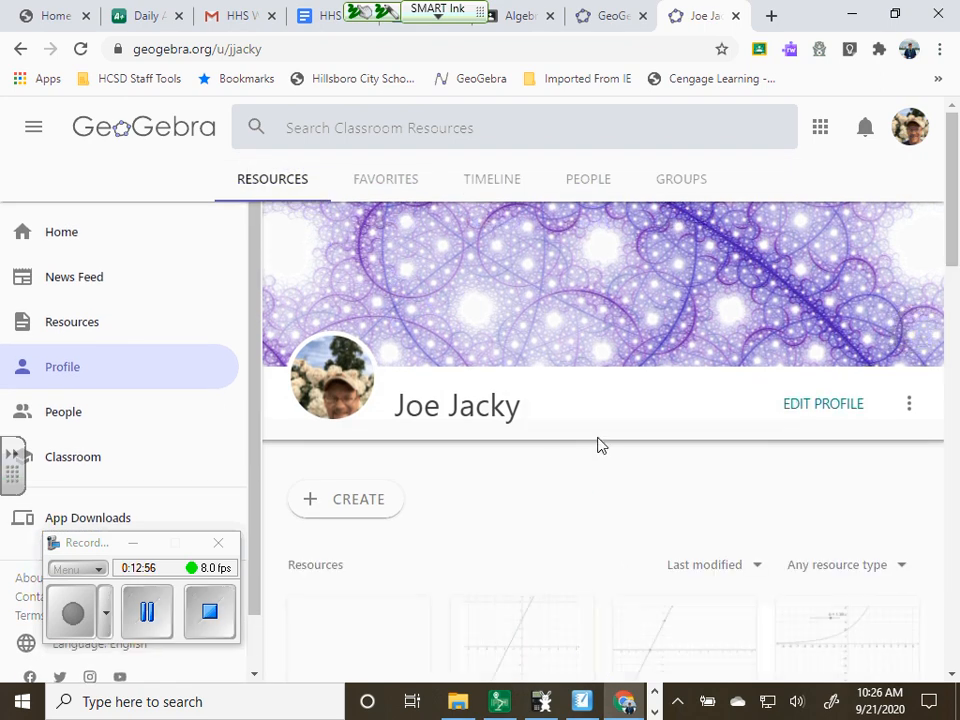
# Open the sharing options of the Green House Parabola activity in the profile's resources
pyautogui.scroll(-3, 596, 450)
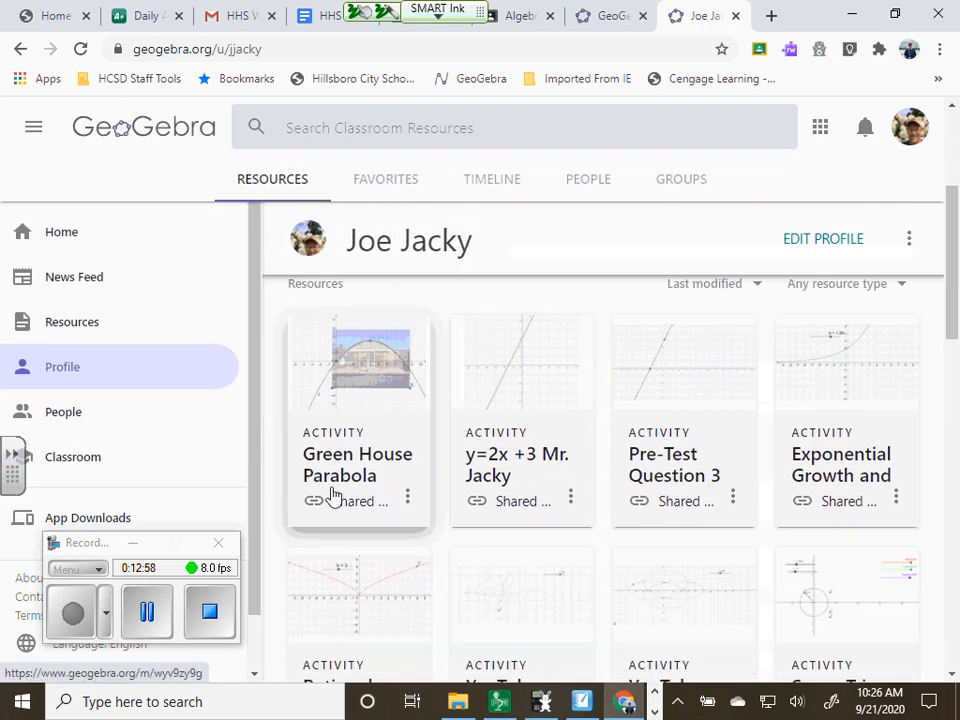
pyautogui.click(408, 500)
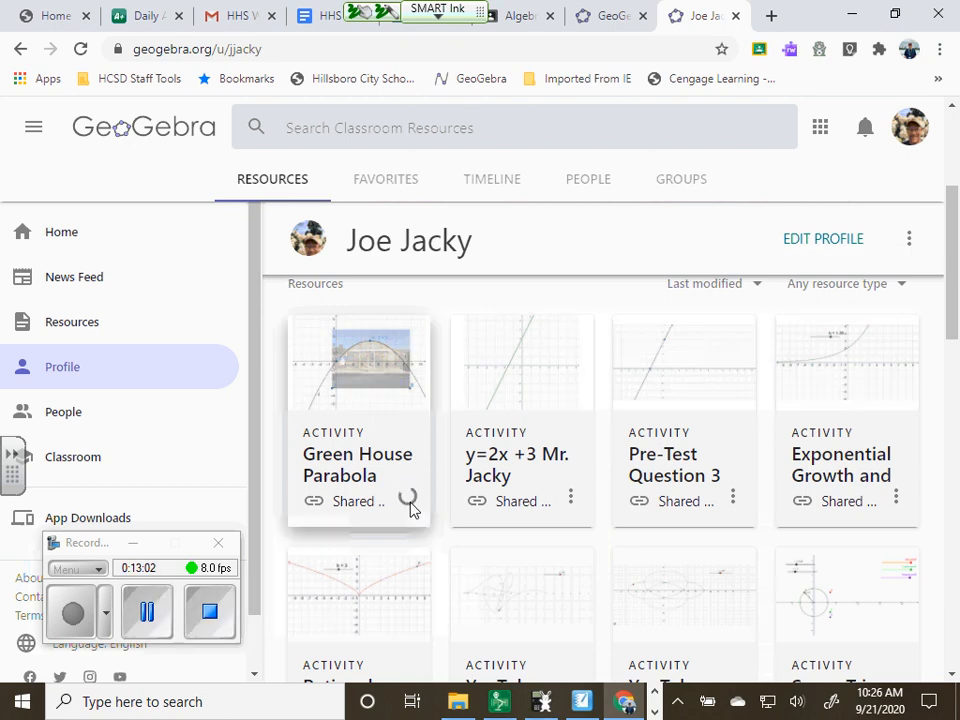
pyautogui.scroll(3, 424, 405)
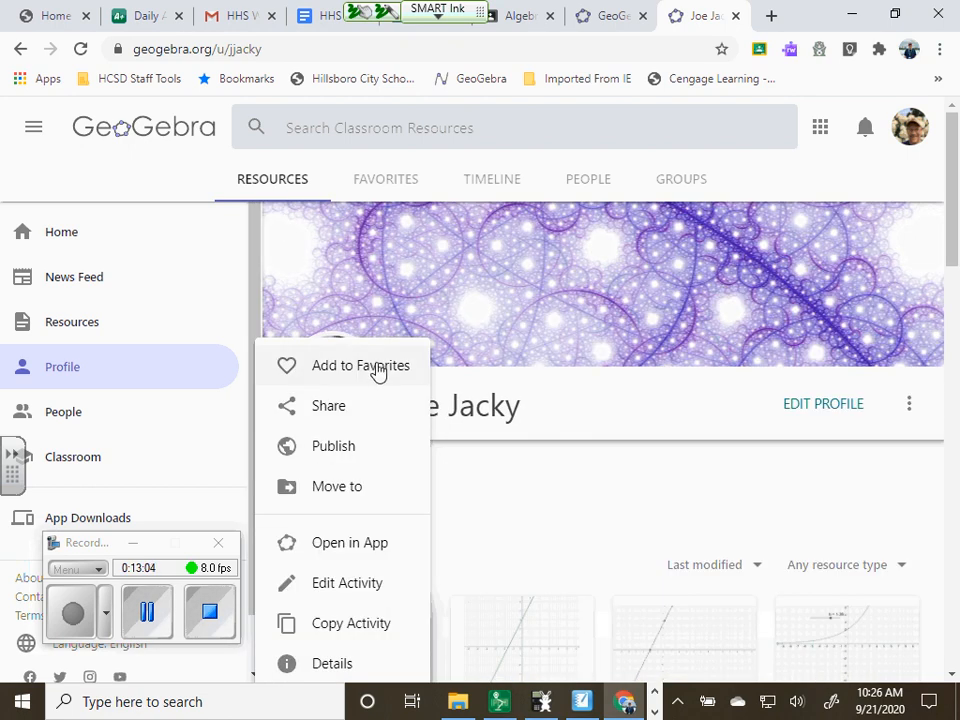
pyautogui.click(369, 407)
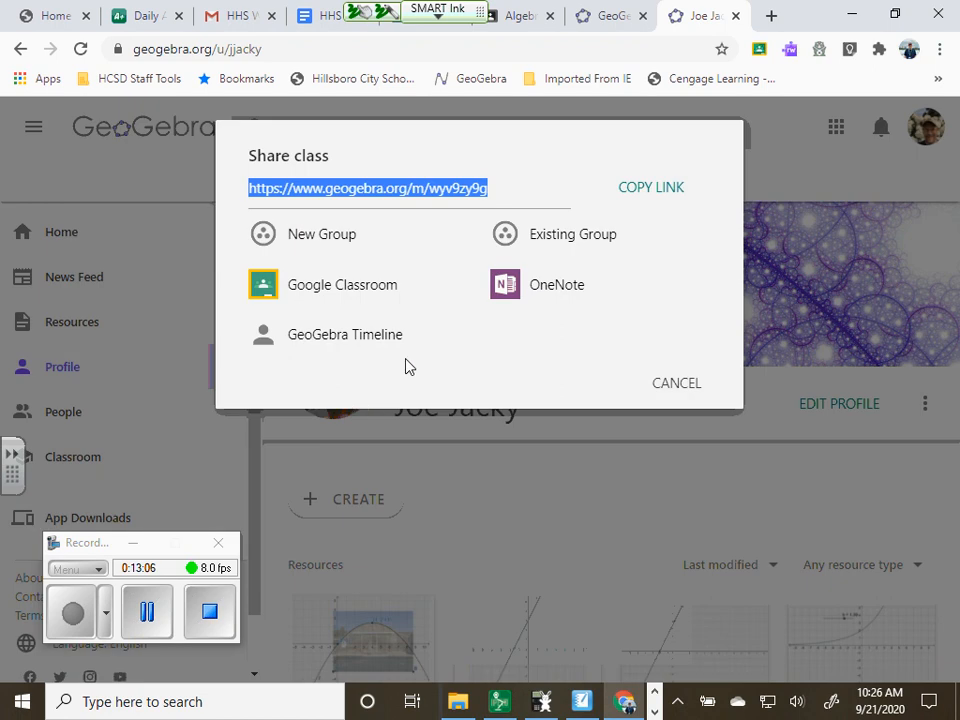